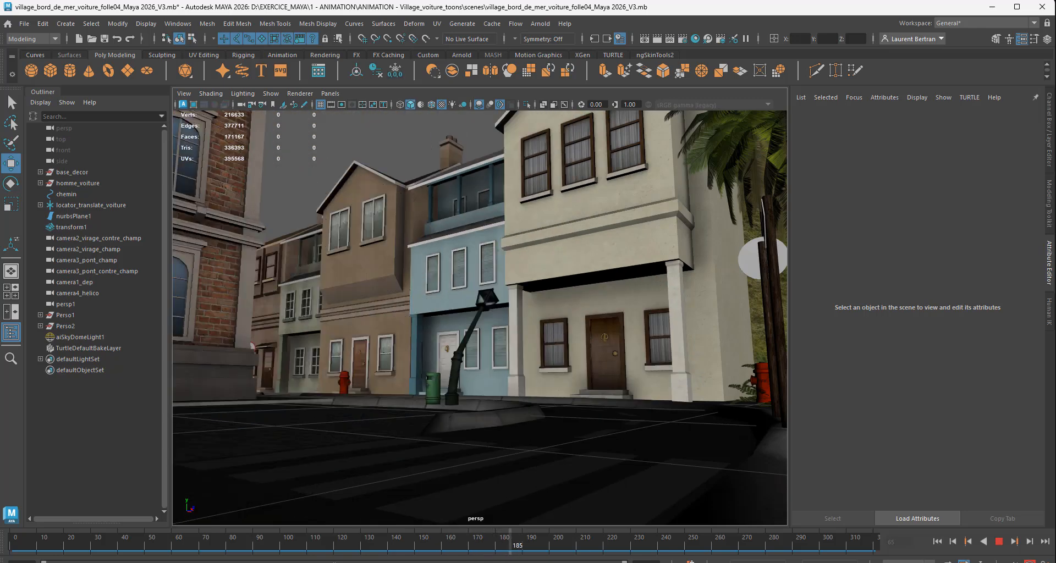
# Step: Scrub the car animation back to frame 124 and play it from there
pyautogui.moveTo(502, 557); pyautogui.dragTo(392, 557)
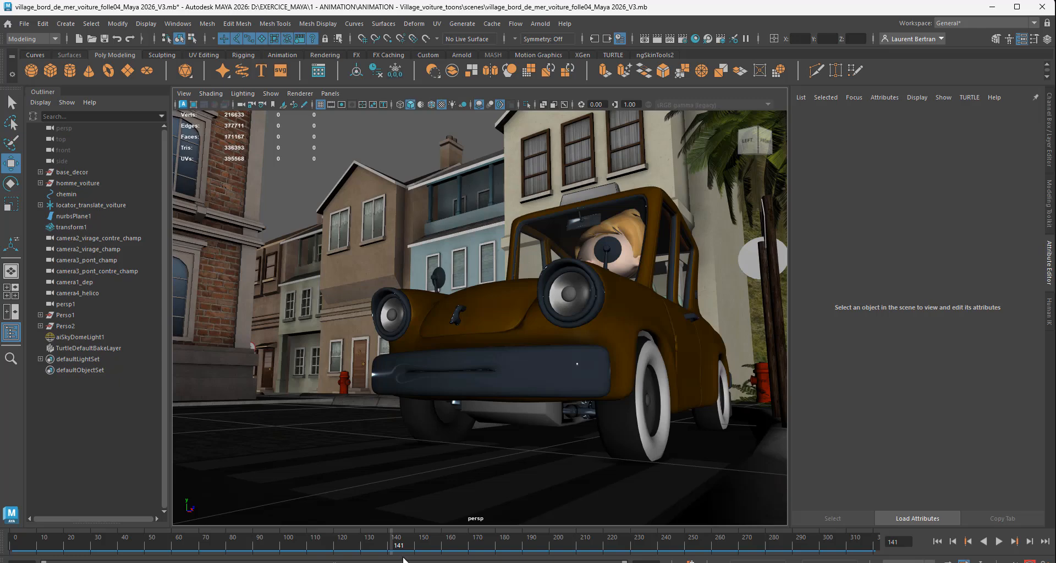
pyautogui.moveTo(399, 550); pyautogui.dragTo(348, 546)
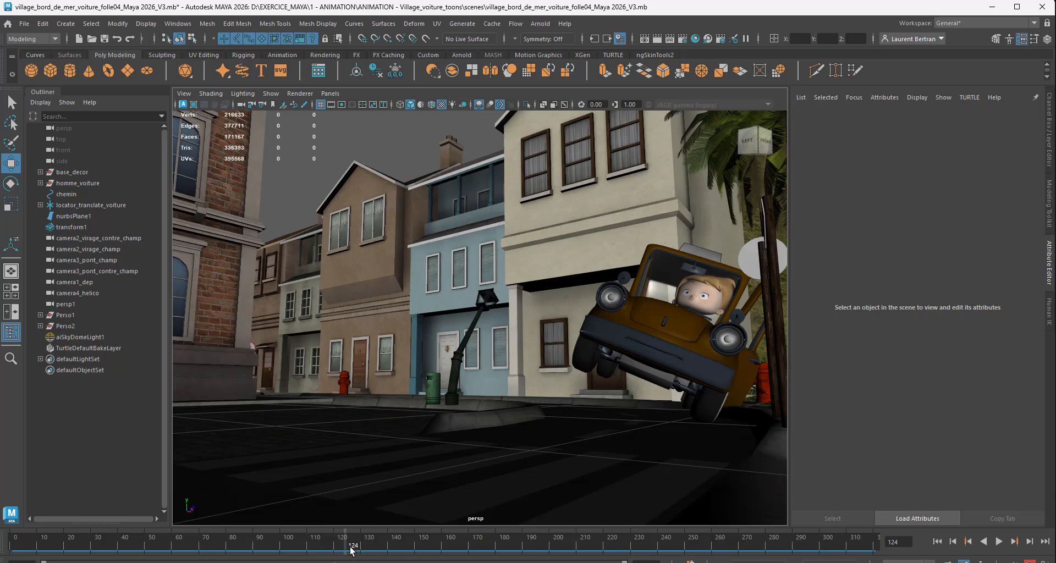
pyautogui.hotkey('alt', 'v')
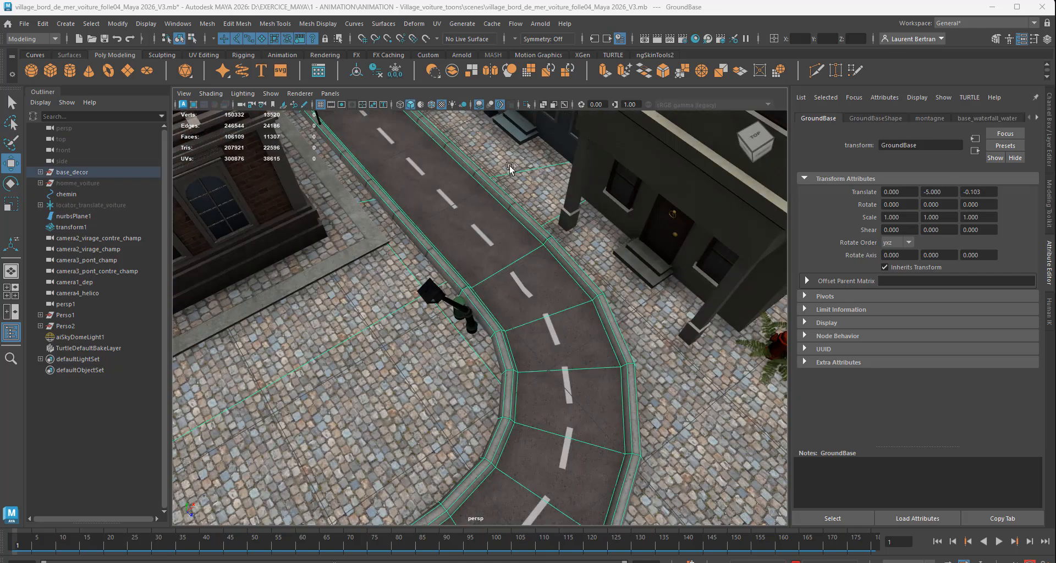
# Step: Float the curve tools list in its own window and open the EP Curve Tool's settings beside the view
pyautogui.click(66, 24)
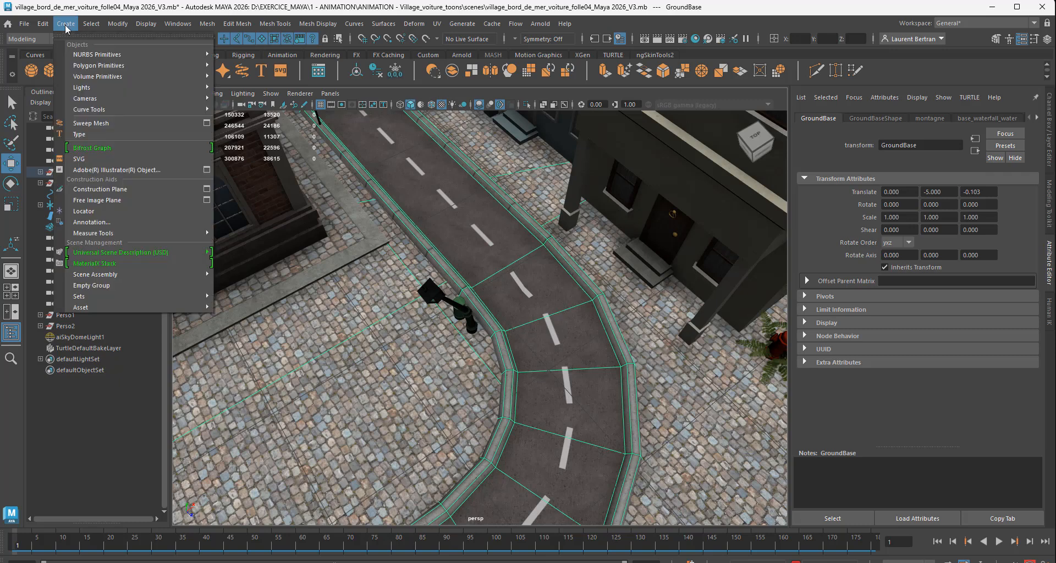
pyautogui.moveTo(100, 110)
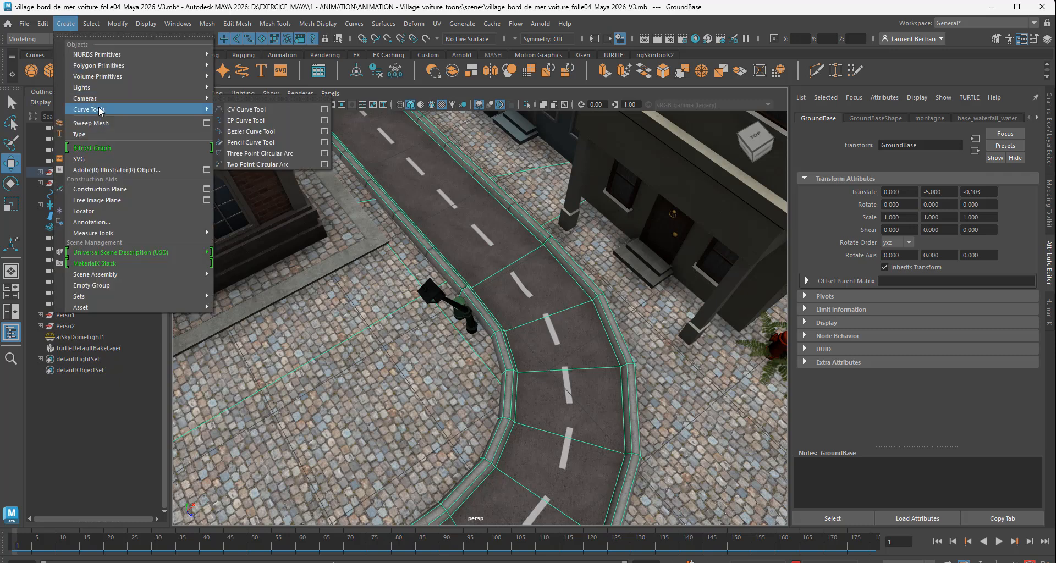
pyautogui.click(259, 103)
pyautogui.moveTo(261, 96); pyautogui.dragTo(173, 100)
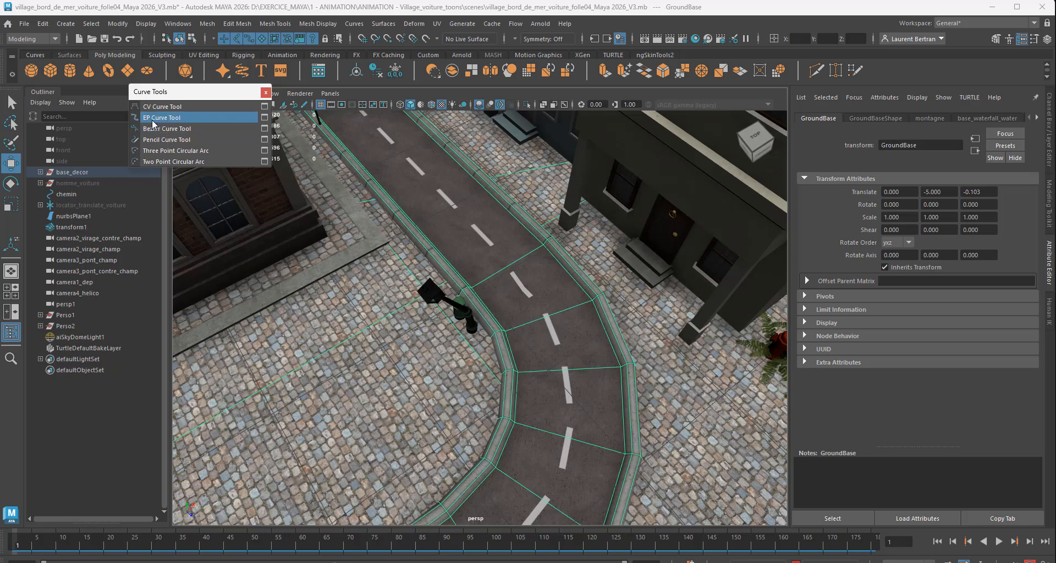
pyautogui.click(265, 118)
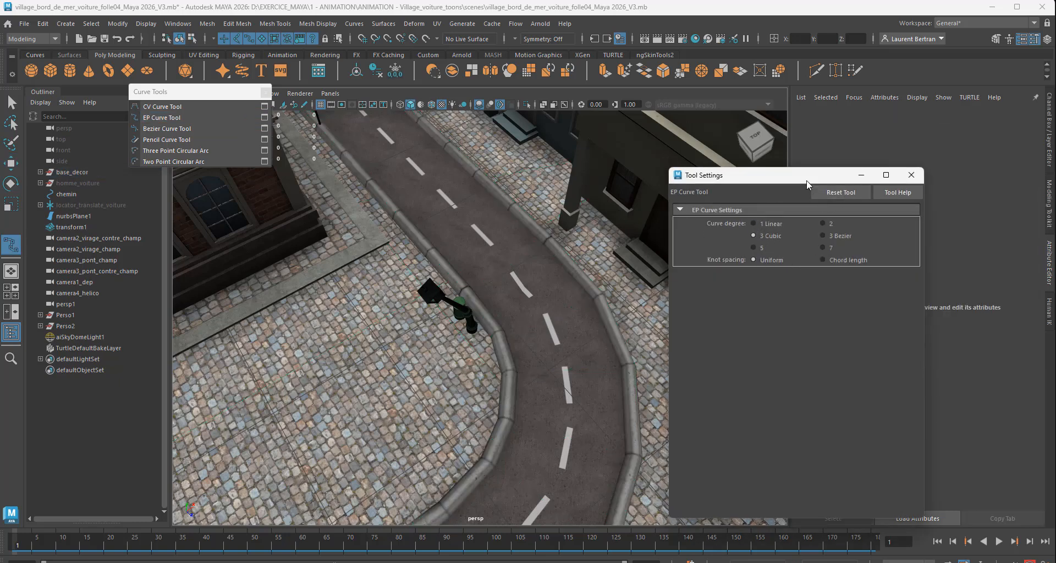
pyautogui.moveTo(807, 183); pyautogui.dragTo(880, 143)
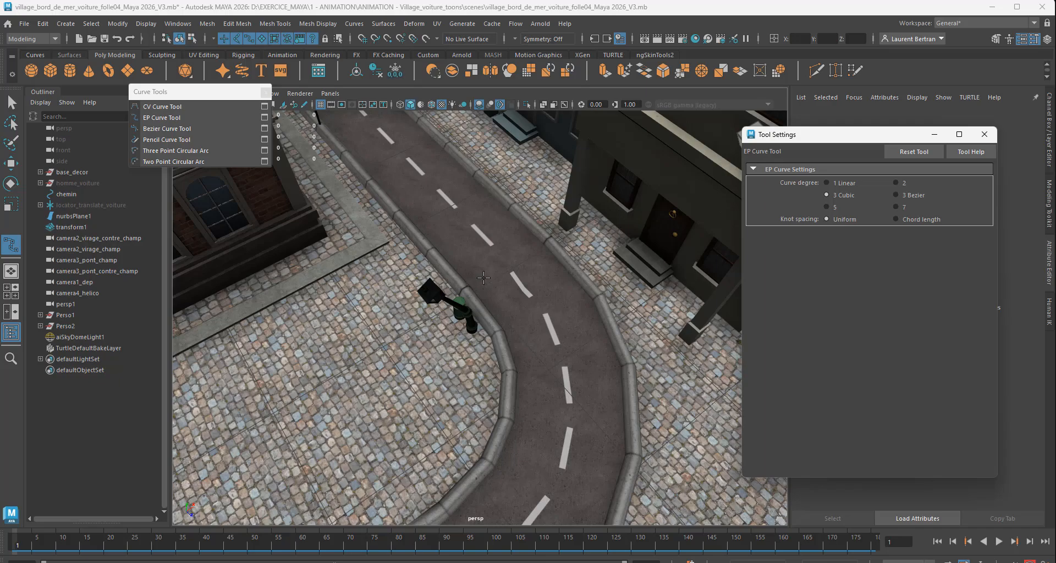
# Step: Select the GroundBase mesh at the road bend and examine its edges from above
pyautogui.keyDown('alt'); pyautogui.moveTo(484, 278); pyautogui.dragTo(457, 254); pyautogui.keyUp('alt')
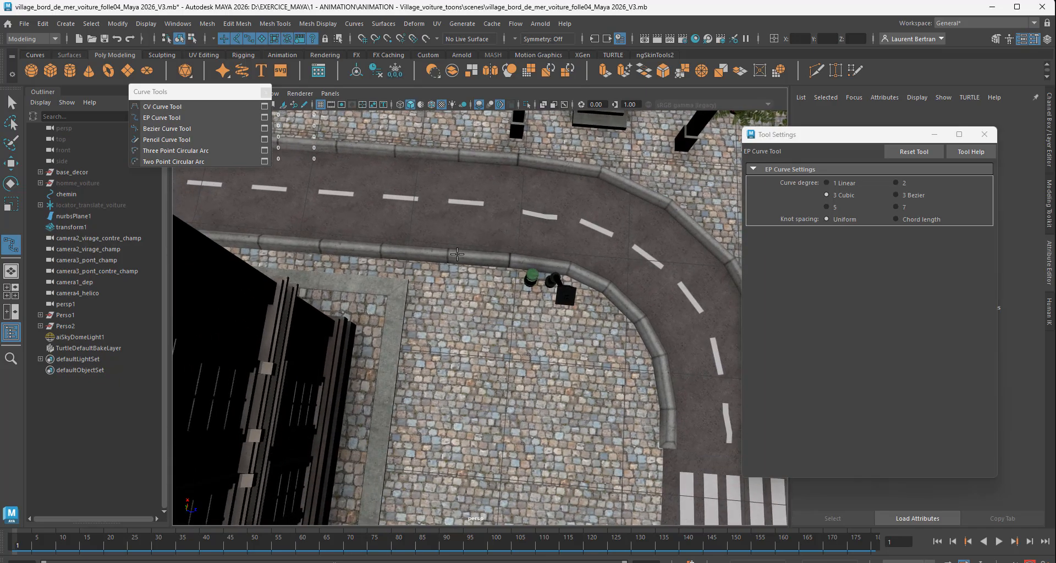
pyautogui.scroll(2, 457, 255)
pyautogui.scroll(-2, 458, 254)
pyautogui.keyDown('alt'); pyautogui.moveTo(457, 255); pyautogui.dragTo(422, 257, button='middle'); pyautogui.keyUp('alt')
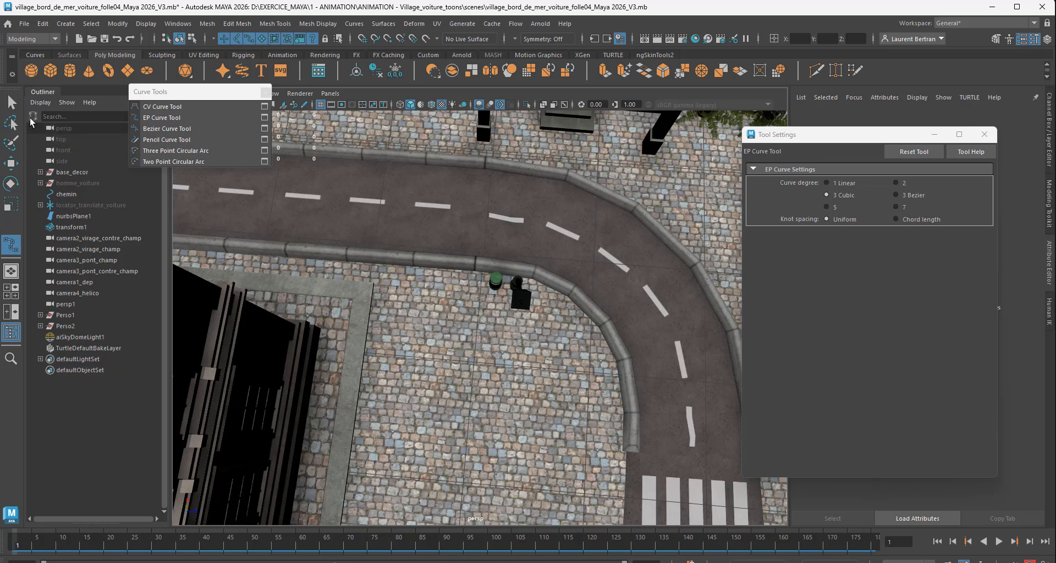
pyautogui.click(11, 102)
pyautogui.click(428, 279)
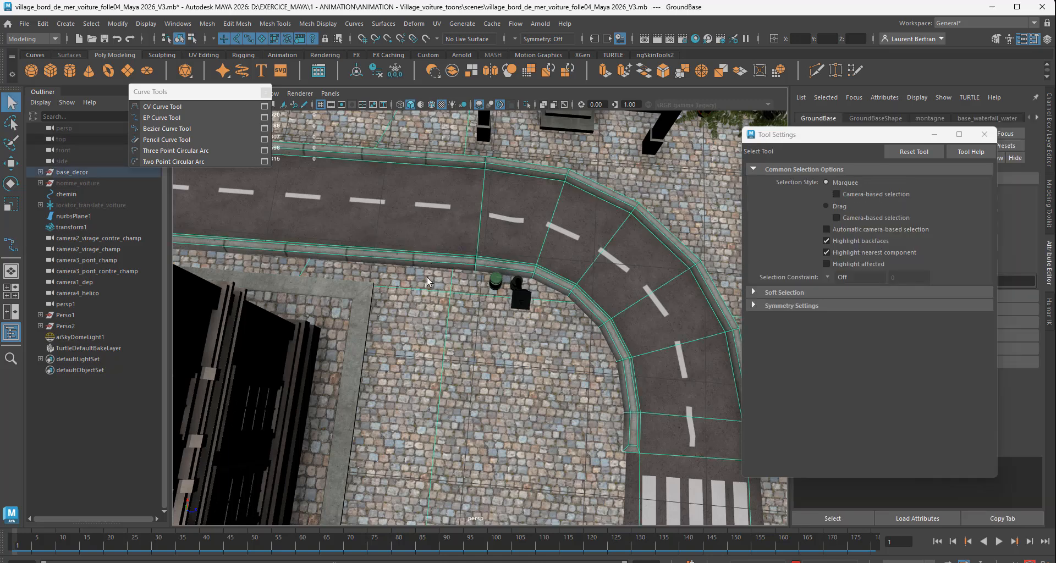
pyautogui.keyDown('alt'); pyautogui.moveTo(430, 279); pyautogui.dragTo(417, 274); pyautogui.keyUp('alt')
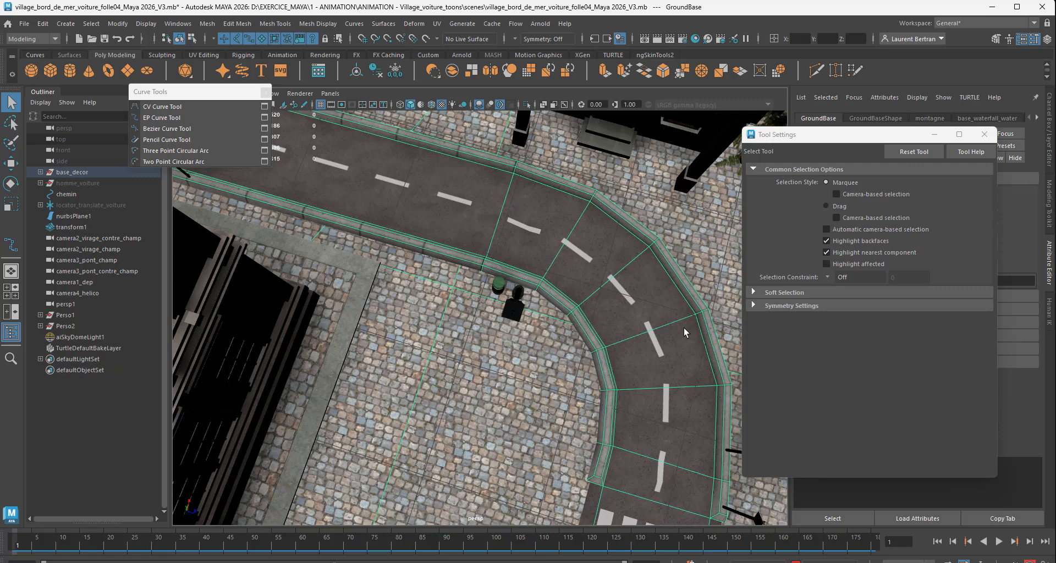
# Step: Try to start an EP curve on the outer edge of the road bend with point snapping turned on
pyautogui.click(119, 24)
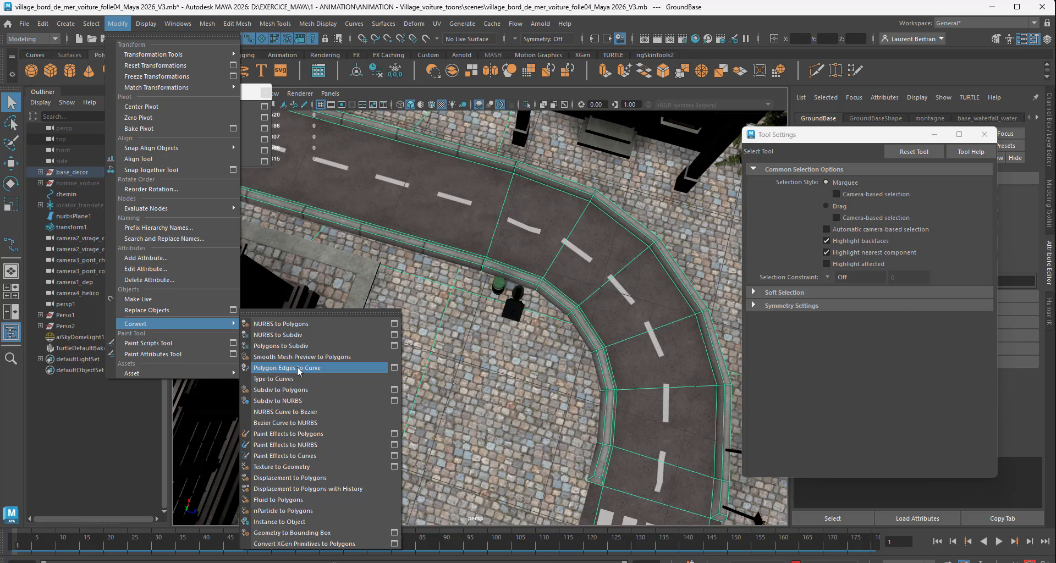
pyautogui.click(382, 10)
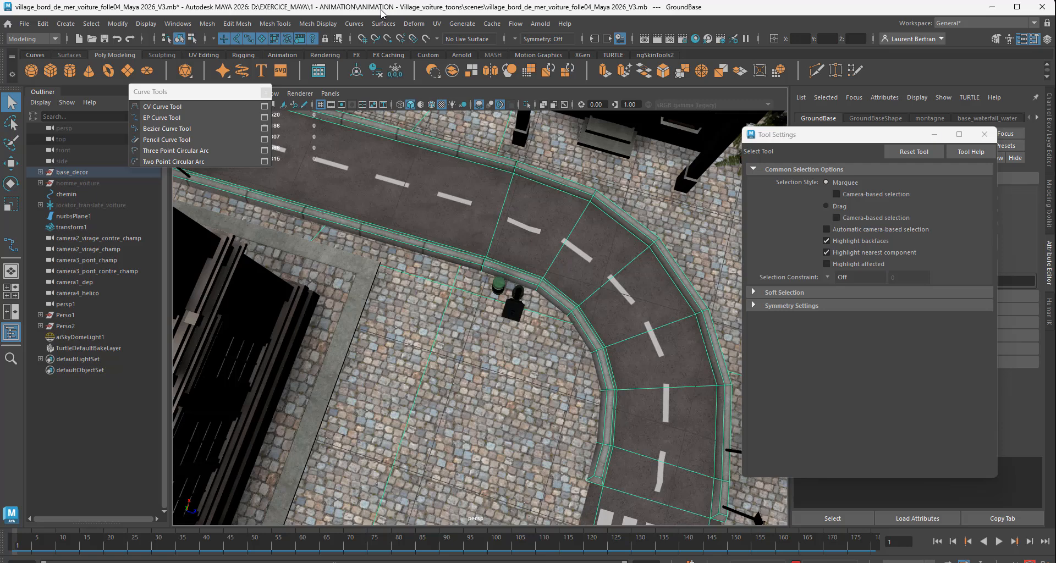
pyautogui.click(388, 40)
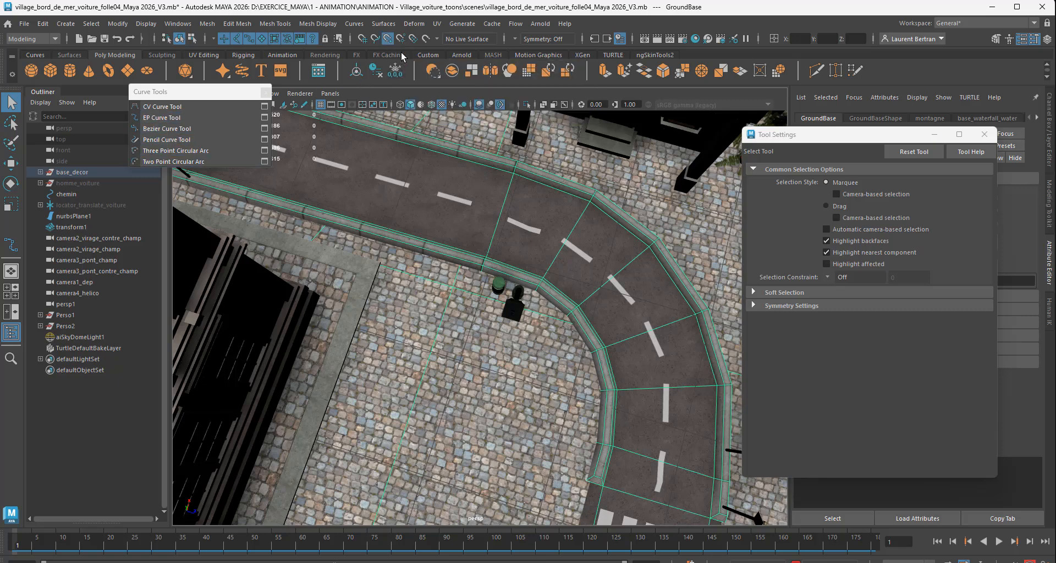
pyautogui.click(175, 118)
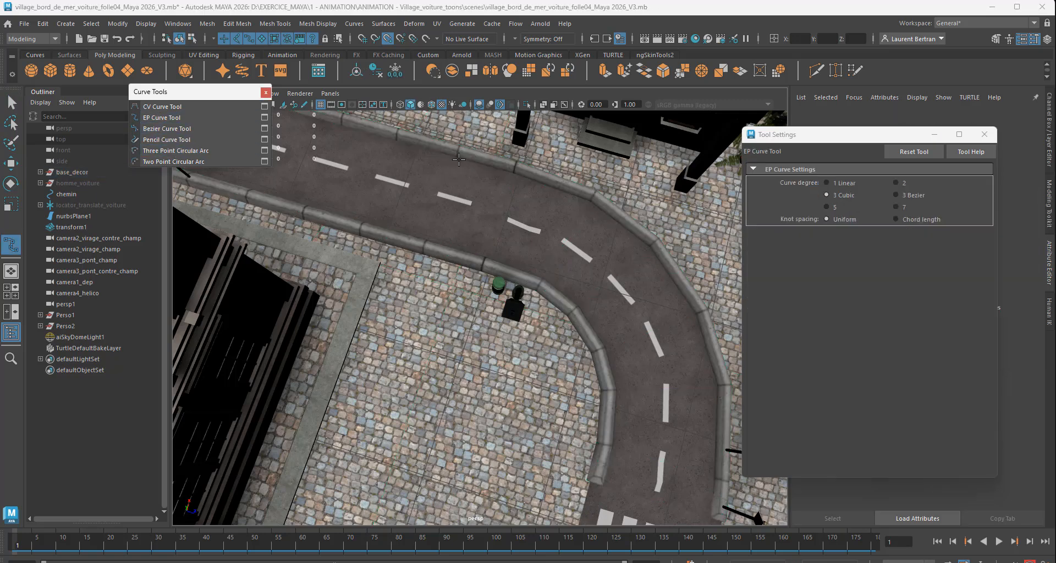
pyautogui.click(455, 174)
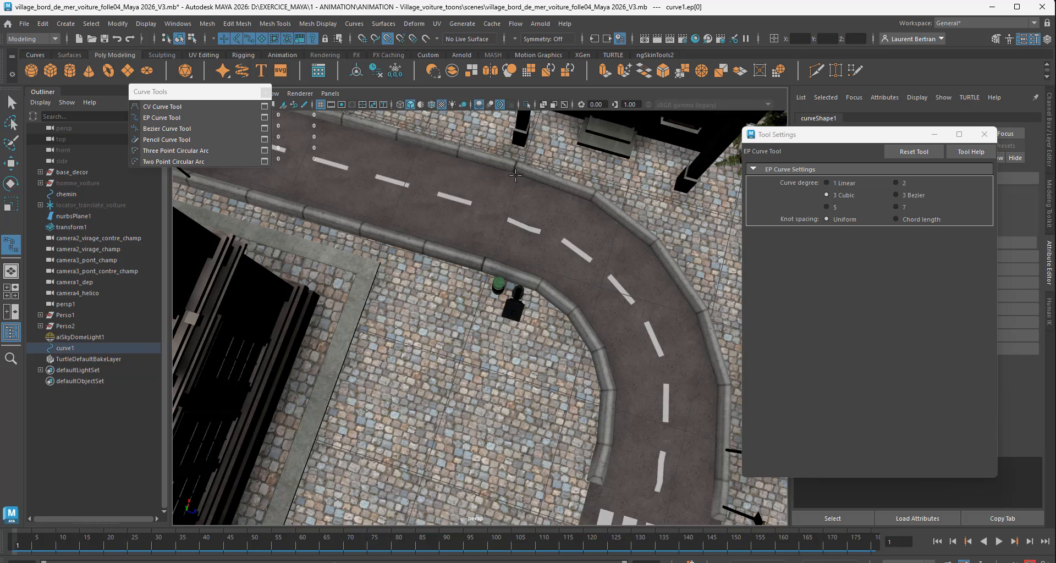
pyautogui.click(514, 172)
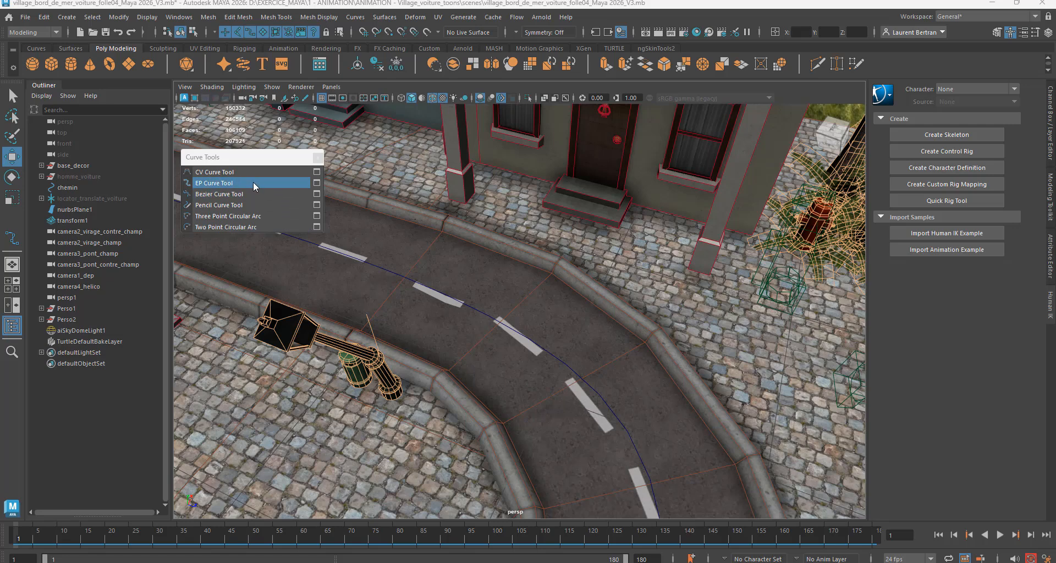
# Step: Turn on point snapping and place an EP curve's first three points on the vertices of the bend's outer road edge
pyautogui.click(242, 194)
pyautogui.click(443, 233)
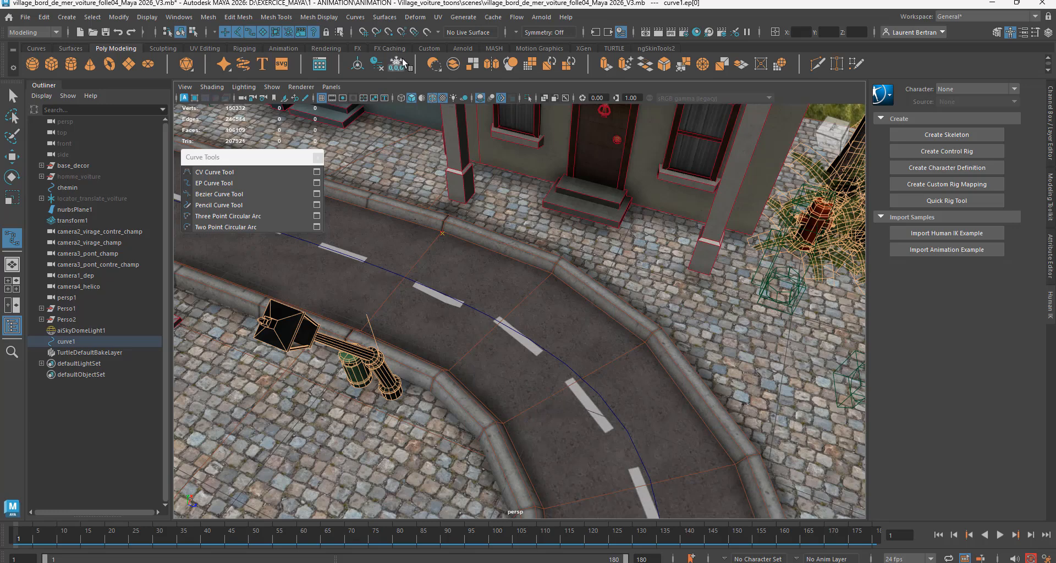
pyautogui.hotkey('ctrl', 'z')
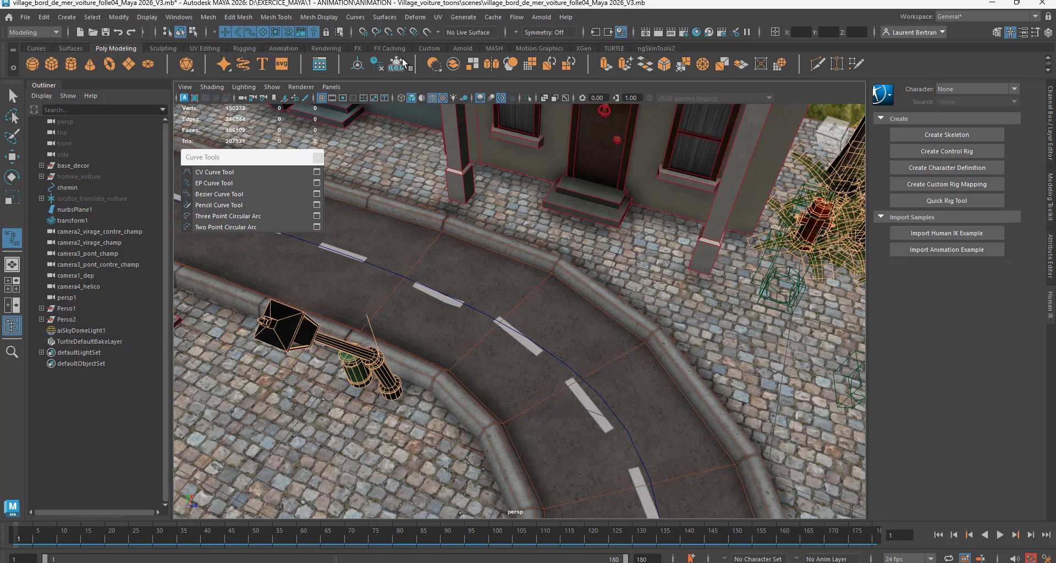
pyautogui.click(389, 32)
pyautogui.click(443, 231)
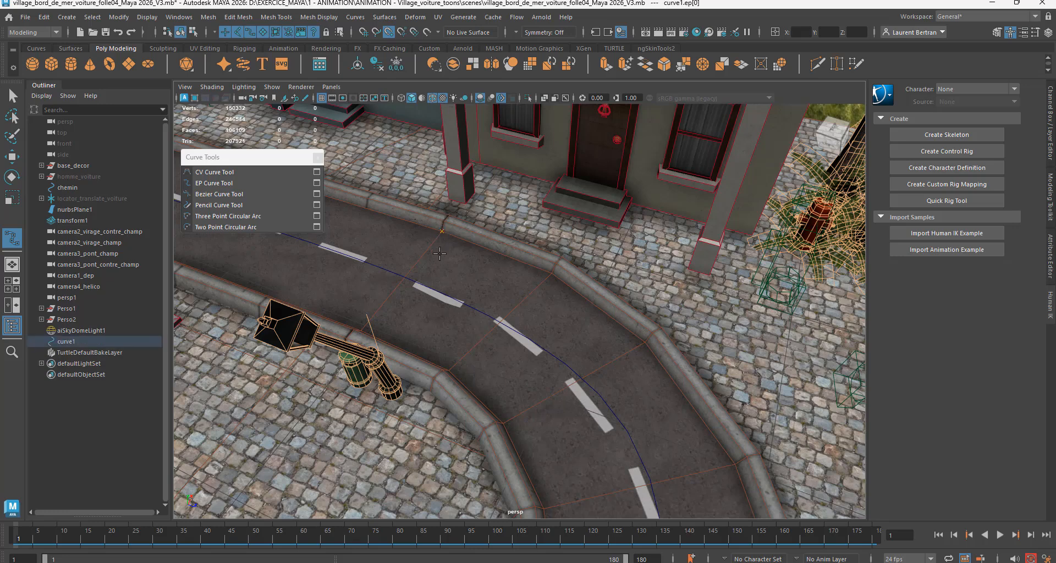
pyautogui.click(554, 274)
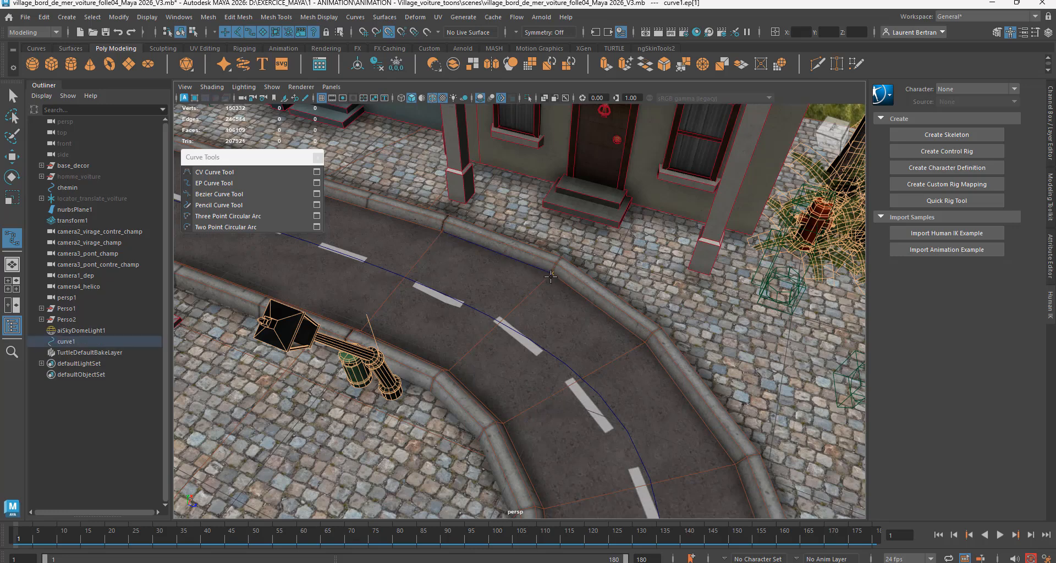
pyautogui.click(643, 341)
# Step: Continue the curve through the remaining outer road edge vertices to the end of the curb near the crosswalk, and finish it
pyautogui.keyDown('alt'); pyautogui.moveTo(676, 466); pyautogui.dragTo(584, 341, button='middle'); pyautogui.keyUp('alt')
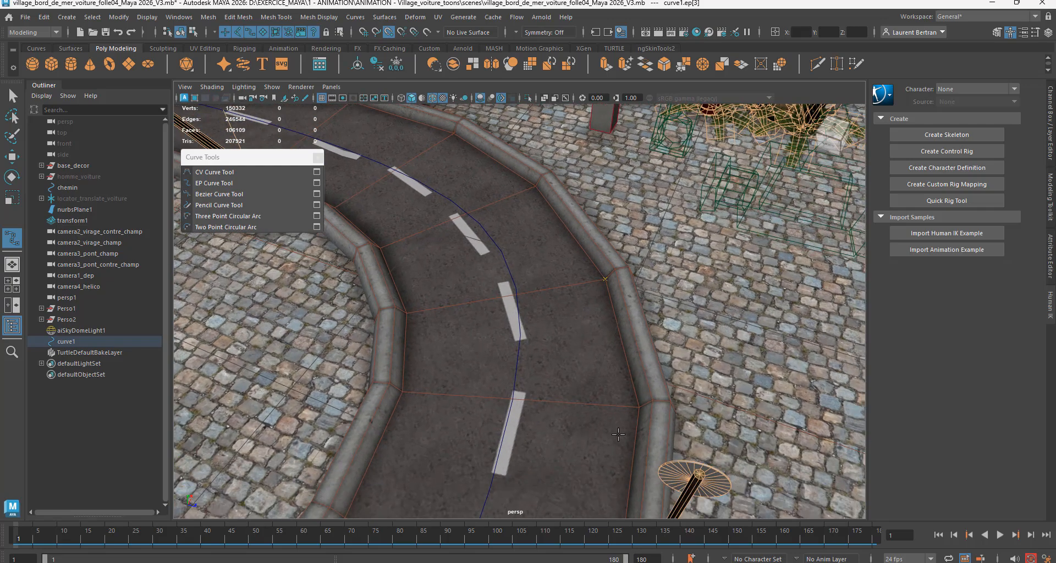
pyautogui.click(640, 406)
pyautogui.keyDown('alt'); pyautogui.moveTo(593, 455); pyautogui.dragTo(589, 335, button='middle'); pyautogui.keyUp('alt')
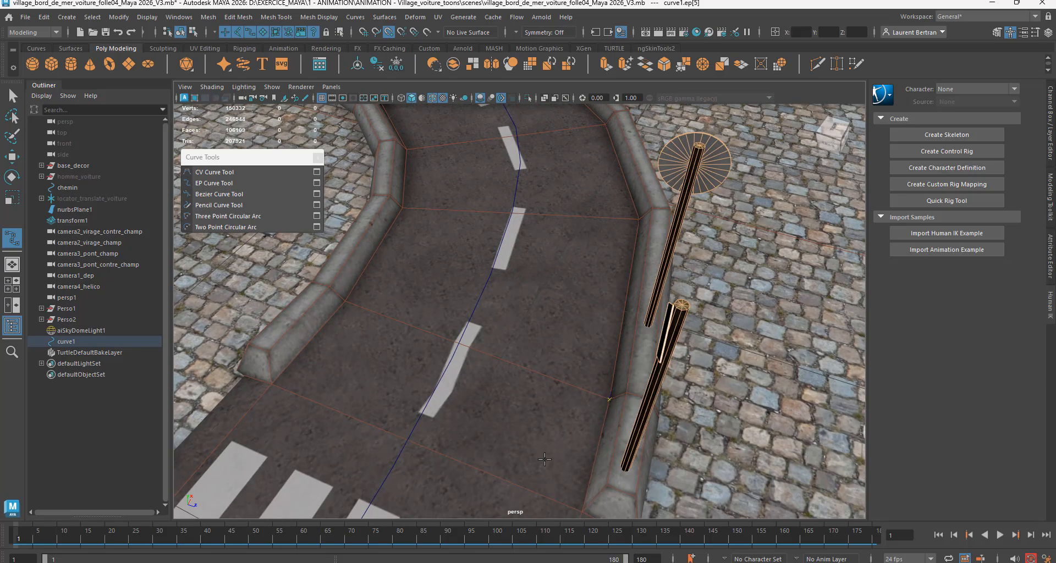
pyautogui.keyDown('alt'); pyautogui.moveTo(545, 459); pyautogui.dragTo(574, 385, button='middle'); pyautogui.keyUp('alt')
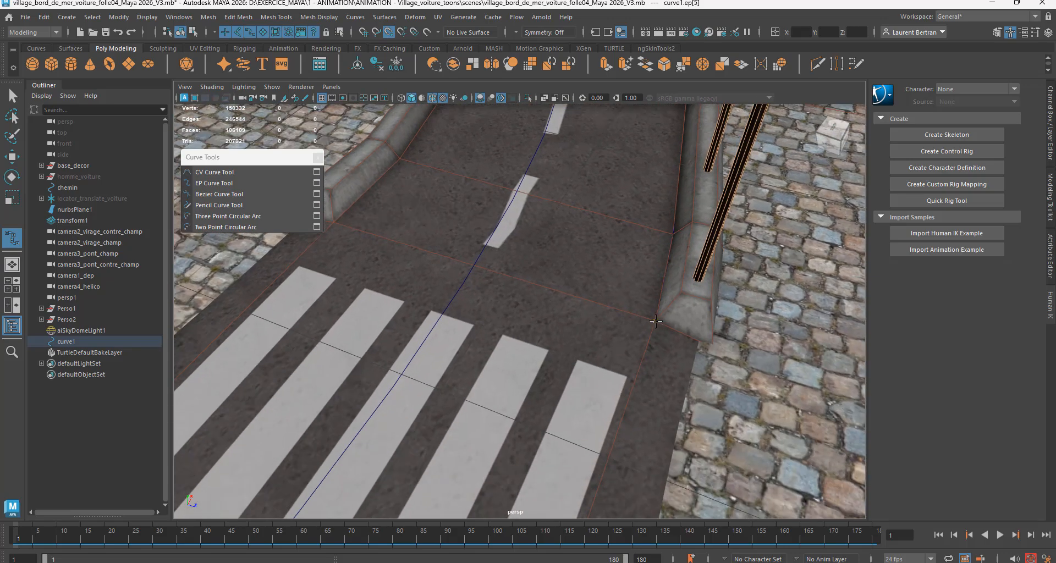
pyautogui.click(656, 321)
pyautogui.press('w')
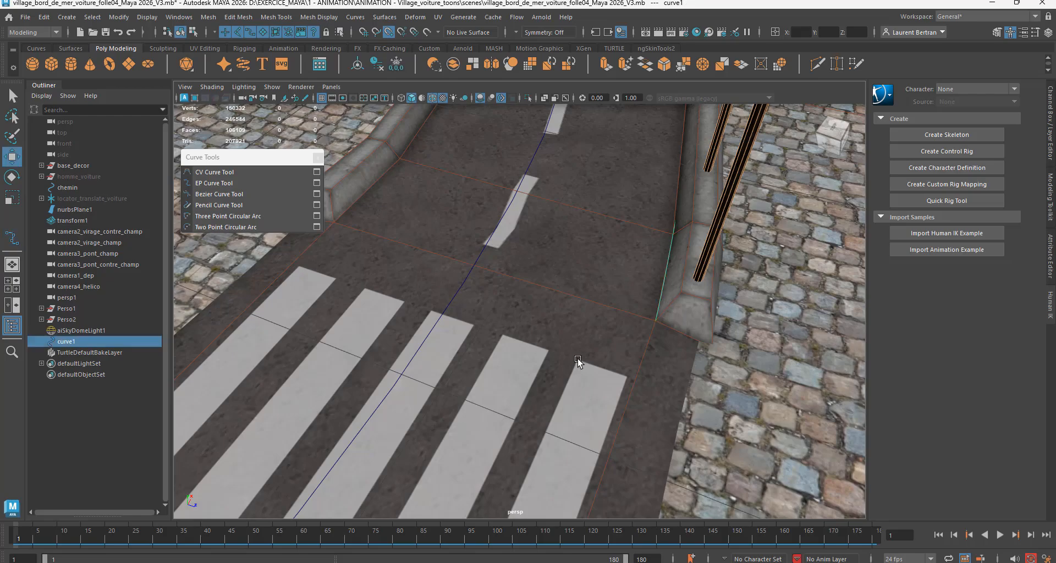
# Step: Center the pivot of the new curve along the outer road edge
pyautogui.scroll(-5, 545, 231)
pyautogui.keyDown('alt'); pyautogui.moveTo(532, 220); pyautogui.dragTo(576, 358, button='middle'); pyautogui.keyUp('alt')
pyautogui.scroll(3, 571, 358)
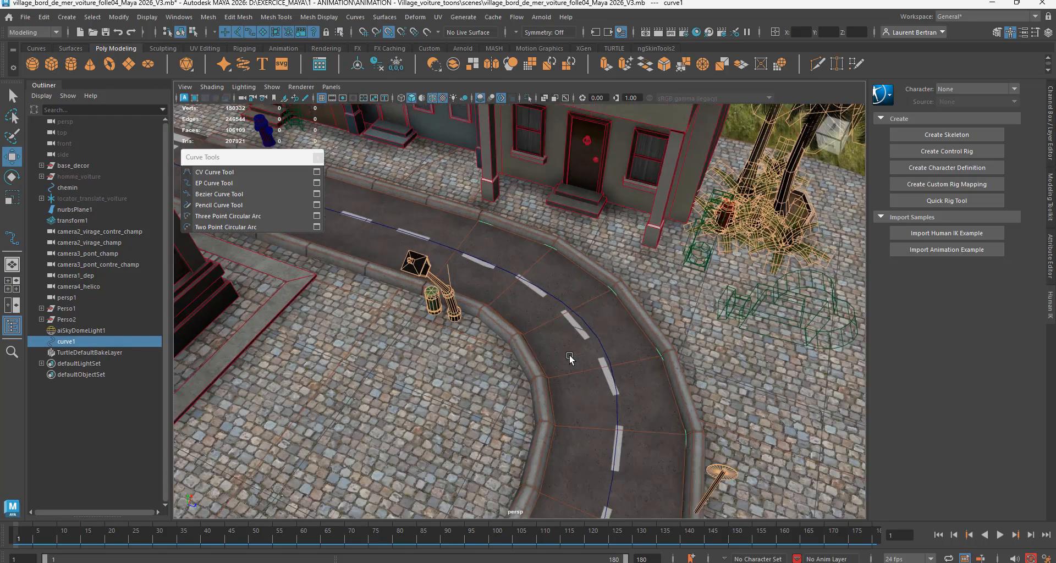
pyautogui.scroll(-2, 561, 363)
pyautogui.keyDown('alt'); pyautogui.moveTo(544, 295); pyautogui.dragTo(486, 295, button='middle'); pyautogui.keyUp('alt')
pyautogui.moveTo(514, 336)
pyautogui.keyDown('alt'); pyautogui.mouseDown()
pyautogui.moveTo(525, 363)
pyautogui.moveTo(523, 351)
pyautogui.mouseUp(); pyautogui.keyUp('alt')
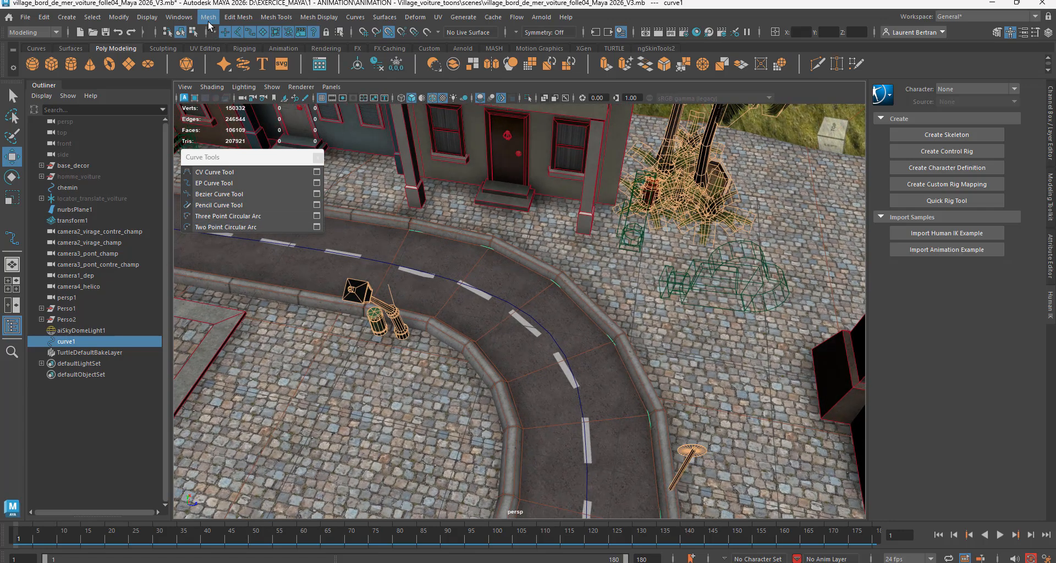
pyautogui.click(122, 17)
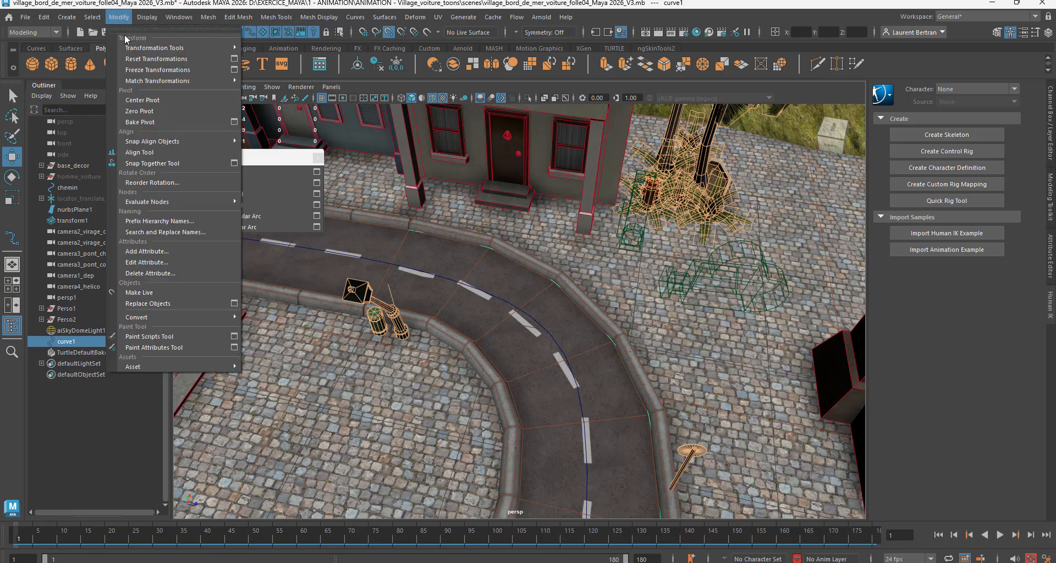
pyautogui.click(142, 100)
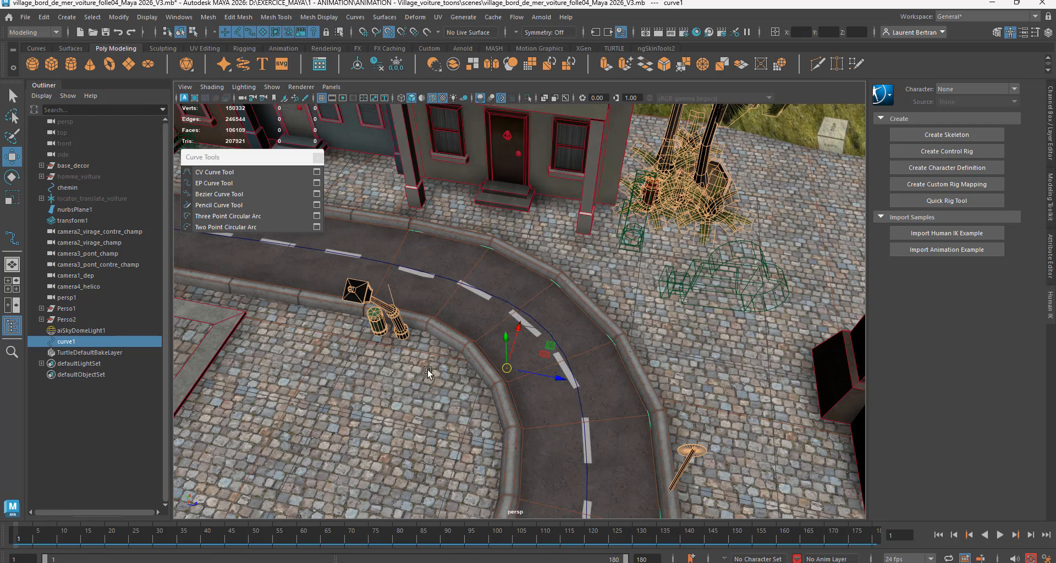
# Step: Turn off point snapping and raise the new curve slightly above the road surface along the outer curb
pyautogui.click(388, 33)
pyautogui.moveTo(505, 337); pyautogui.dragTo(495, 334)
pyautogui.keyDown('alt'); pyautogui.moveTo(522, 367); pyautogui.dragTo(553, 370); pyautogui.keyUp('alt')
pyautogui.keyDown('alt'); pyautogui.moveTo(553, 370); pyautogui.dragTo(629, 365, button='right'); pyautogui.keyUp('alt')
pyautogui.keyDown('alt'); pyautogui.moveTo(630, 367); pyautogui.dragTo(545, 312); pyautogui.keyUp('alt')
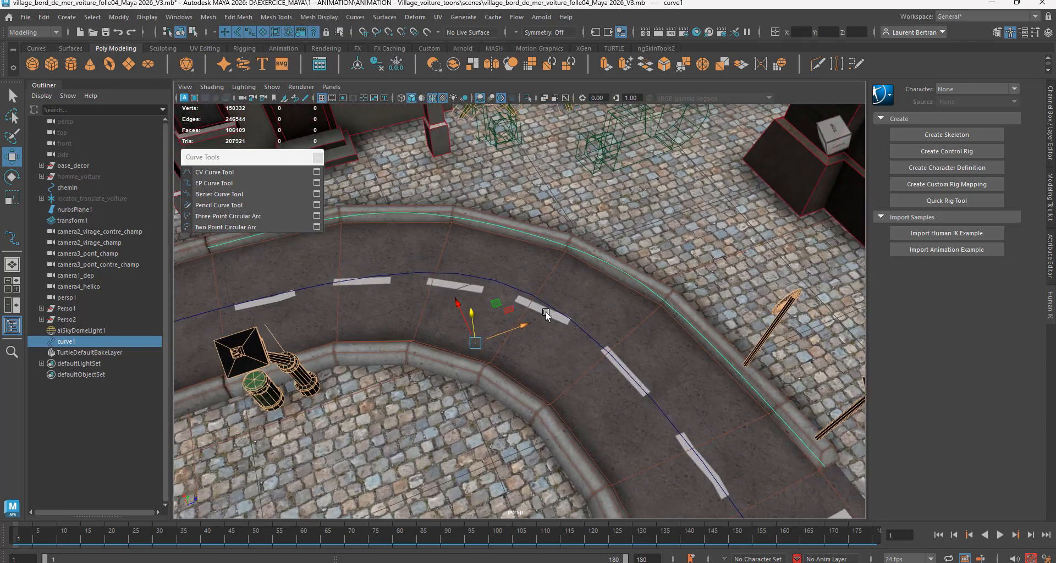
# Step: Select the chemin path along the road's centre for comparison, and reselect the curve along the outer curb
pyautogui.click(443, 274)
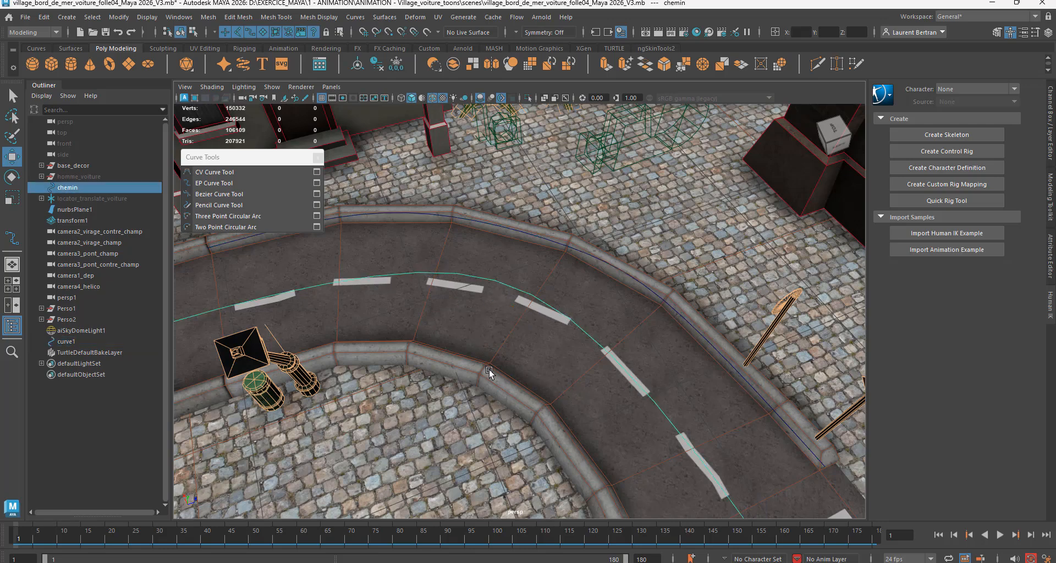
pyautogui.scroll(-4, 476, 361)
pyautogui.scroll(-2, 477, 360)
pyautogui.scroll(5, 465, 363)
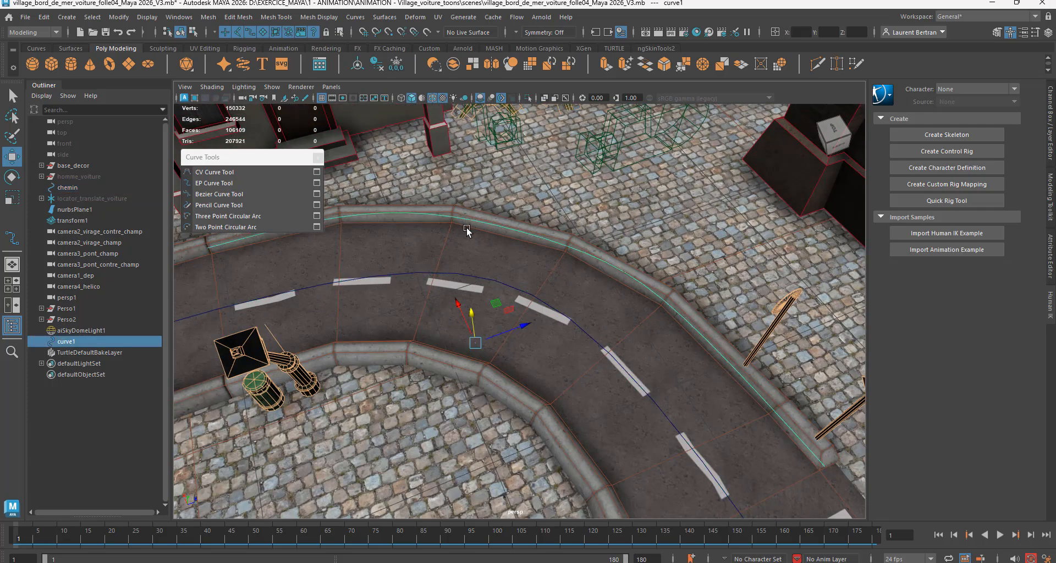
pyautogui.click(471, 221)
# Step: Try to slide the curb curve horizontally across the road toward its centre line, and undo the move
pyautogui.keyDown('alt'); pyautogui.moveTo(553, 308); pyautogui.dragTo(539, 305); pyautogui.keyUp('alt')
pyautogui.keyDown('alt'); pyautogui.moveTo(539, 305); pyautogui.dragTo(631, 355, button='middle'); pyautogui.keyUp('alt')
pyautogui.keyDown('alt'); pyautogui.moveTo(632, 356); pyautogui.dragTo(523, 332); pyautogui.keyUp('alt')
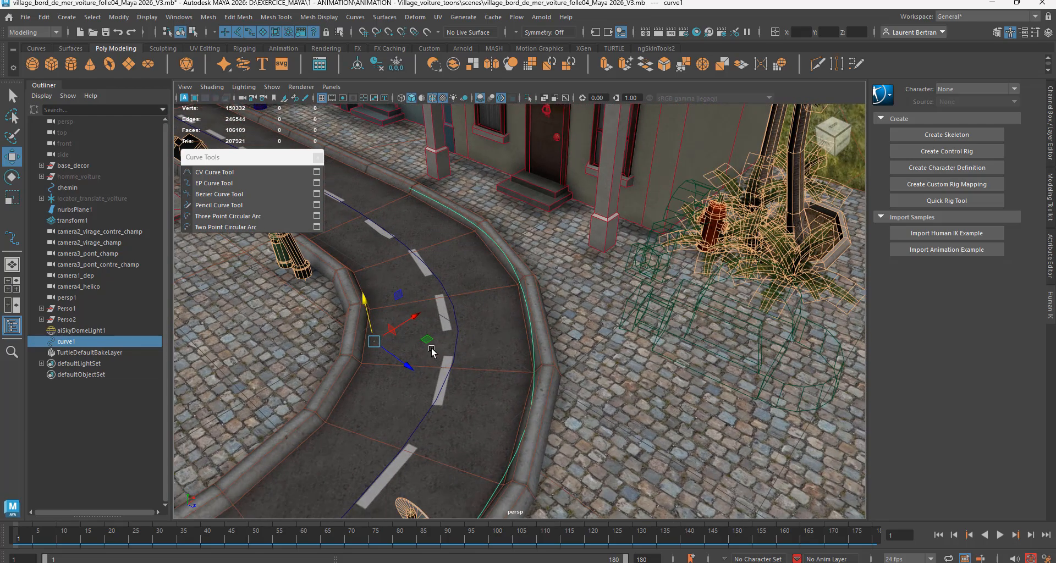
pyautogui.moveTo(428, 346); pyautogui.dragTo(345, 346)
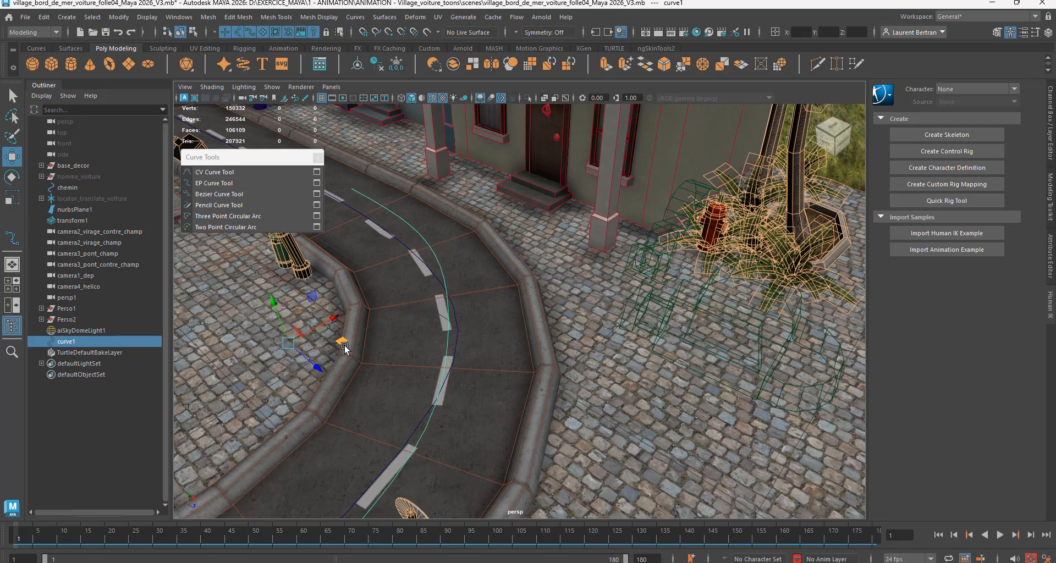
pyautogui.hotkey('ctrl', 'z')
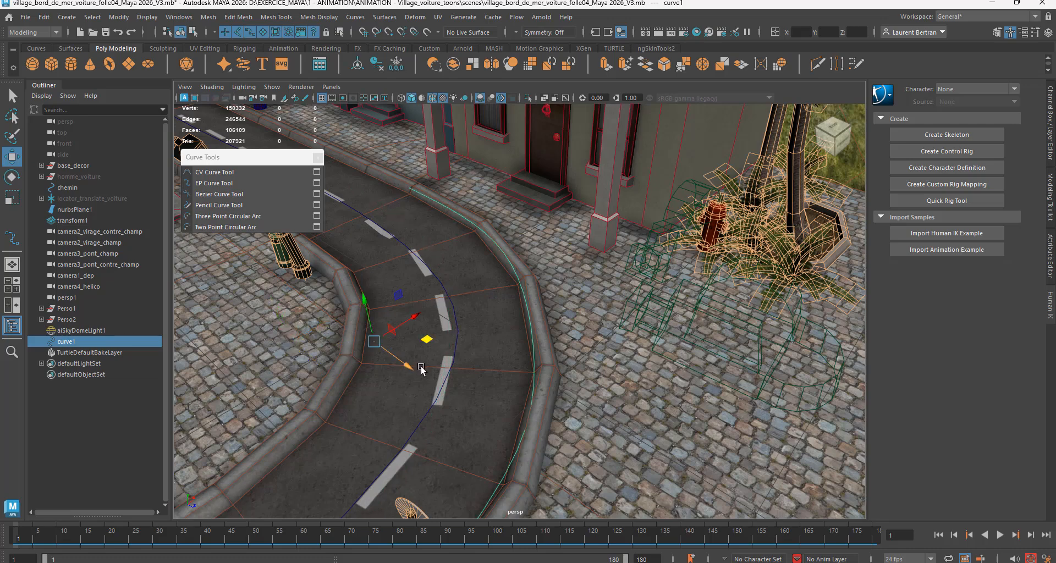
# Step: Create a polygon cube and a smaller cone, placing the cube as a block on the straight road with the cone on top
pyautogui.keyDown('alt'); pyautogui.moveTo(420, 366); pyautogui.dragTo(487, 385); pyautogui.keyUp('alt')
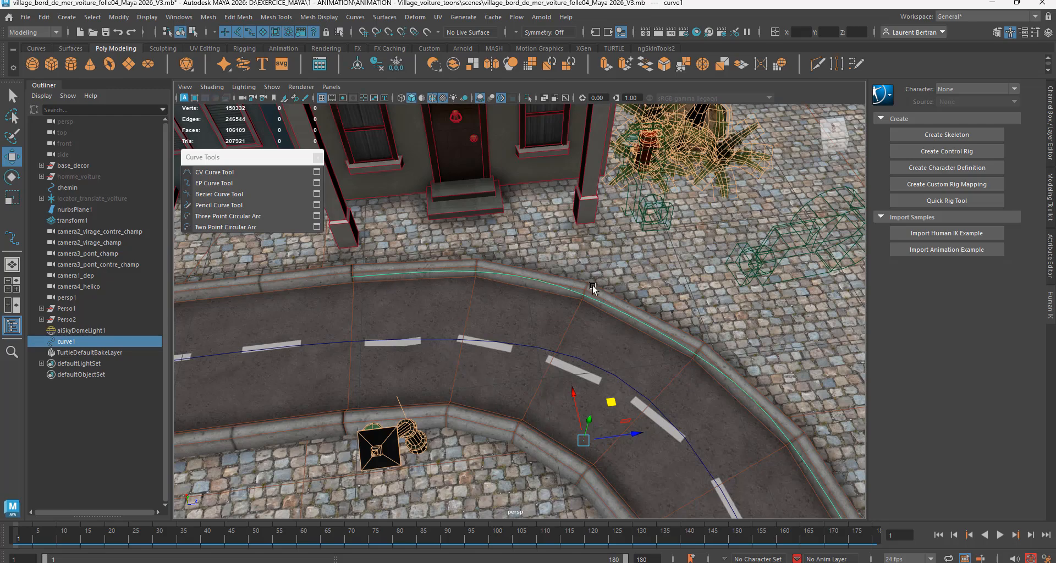
pyautogui.moveTo(467, 369)
pyautogui.keyDown('alt'); pyautogui.mouseDown()
pyautogui.moveTo(403, 370)
pyautogui.moveTo(465, 369)
pyautogui.mouseUp(); pyautogui.keyUp('alt')
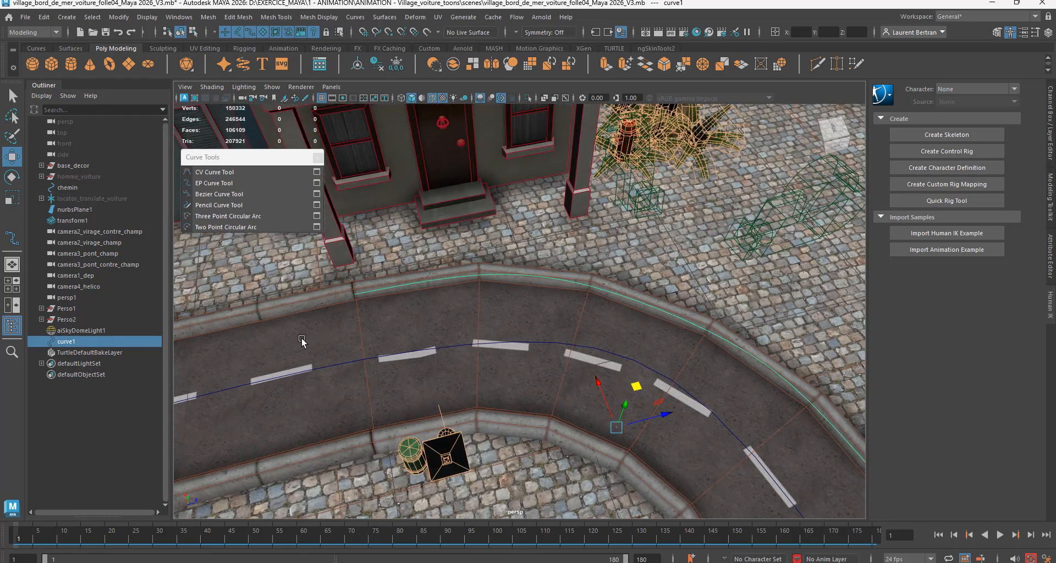
pyautogui.moveTo(525, 324)
pyautogui.keyDown('alt'); pyautogui.mouseDown()
pyautogui.moveTo(508, 388)
pyautogui.moveTo(490, 328)
pyautogui.moveTo(522, 333)
pyautogui.mouseUp(); pyautogui.keyUp('alt')
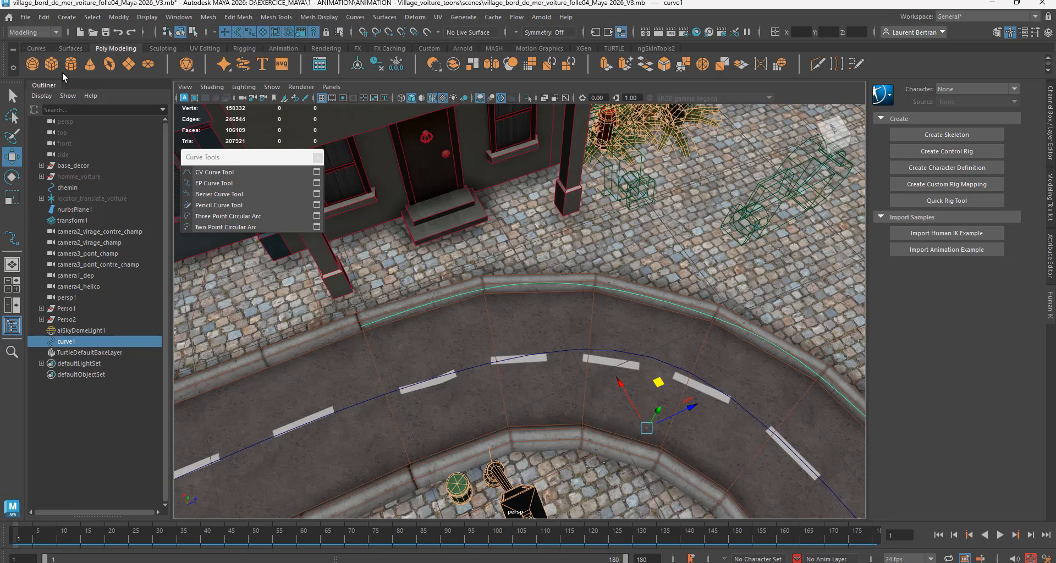
pyautogui.click(51, 64)
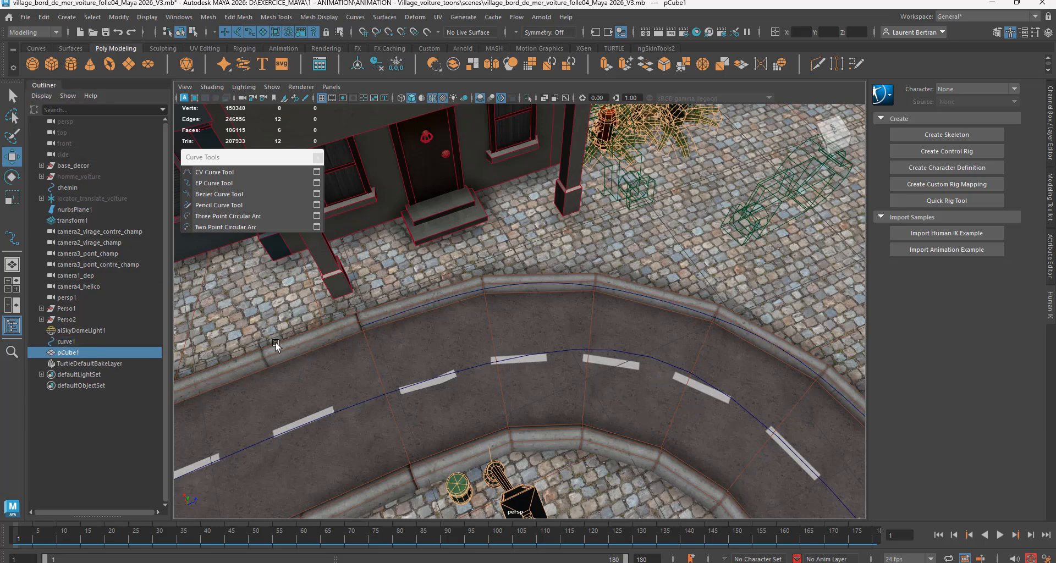
pyautogui.scroll(-10, 308, 392)
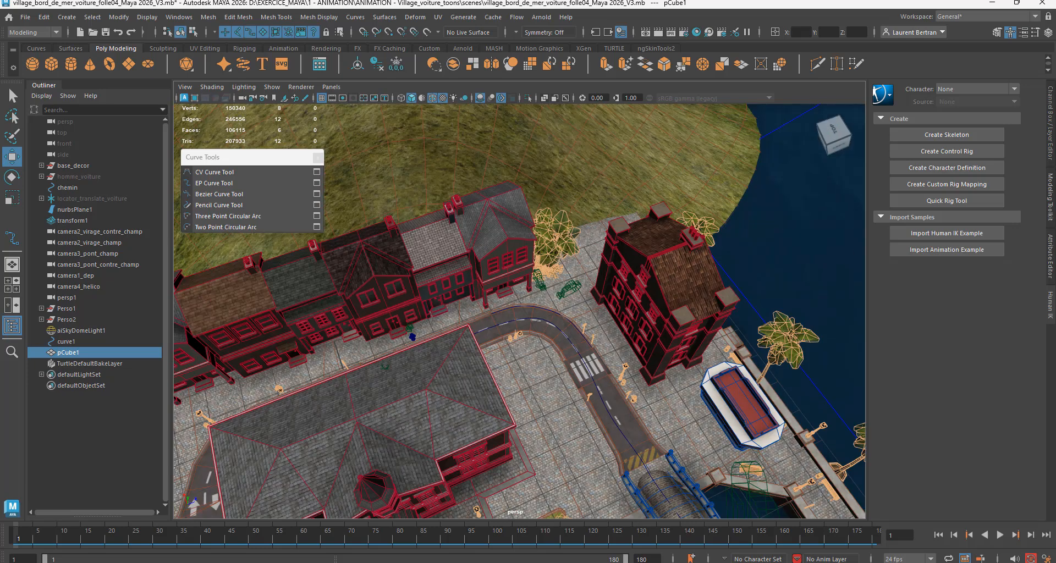
pyautogui.scroll(10, 377, 273)
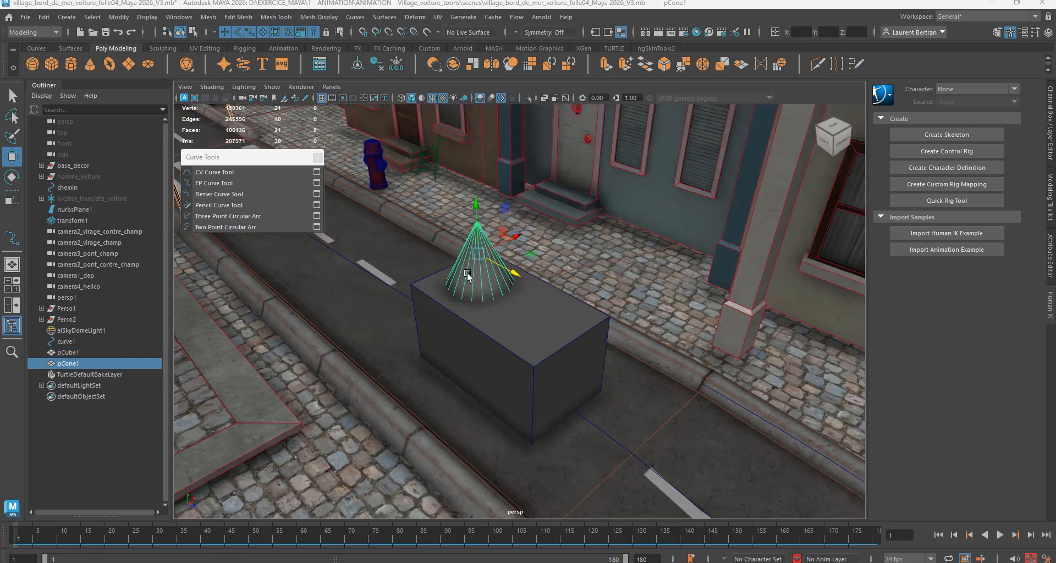
# Step: Parent the cone under the cube and expand the cube's hierarchy
pyautogui.click(525, 345)
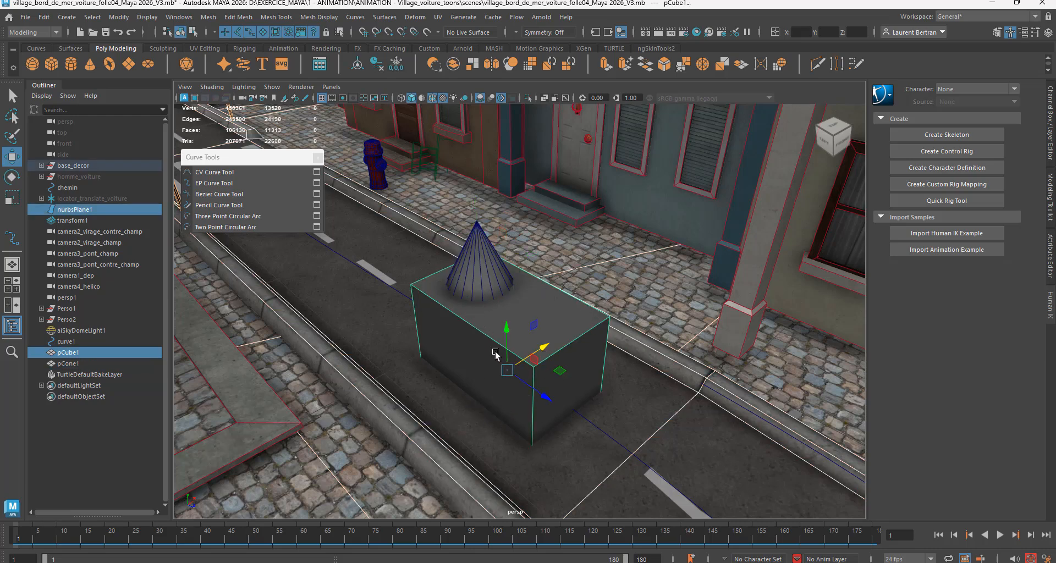
pyautogui.click(70, 364)
pyautogui.click(72, 354)
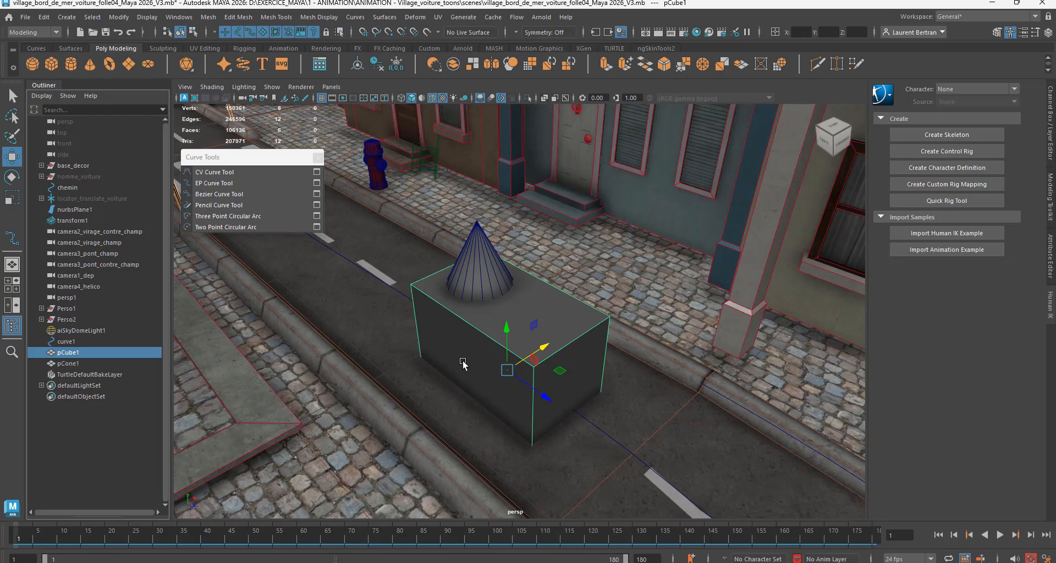
pyautogui.moveTo(464, 361)
pyautogui.keyDown('alt'); pyautogui.mouseDown()
pyautogui.moveTo(423, 356)
pyautogui.moveTo(453, 358)
pyautogui.mouseUp(); pyautogui.keyUp('alt')
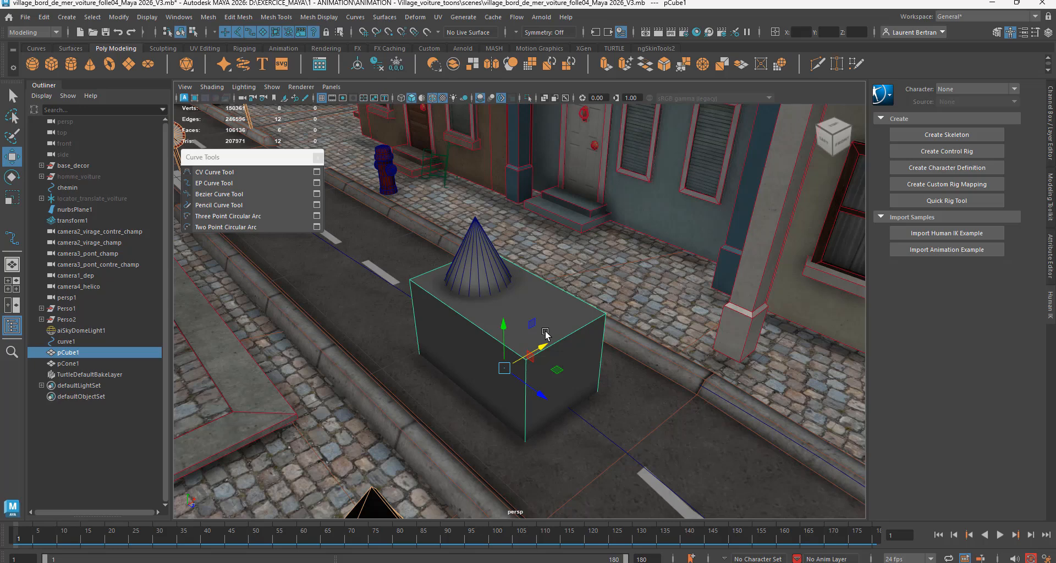
pyautogui.click(66, 364)
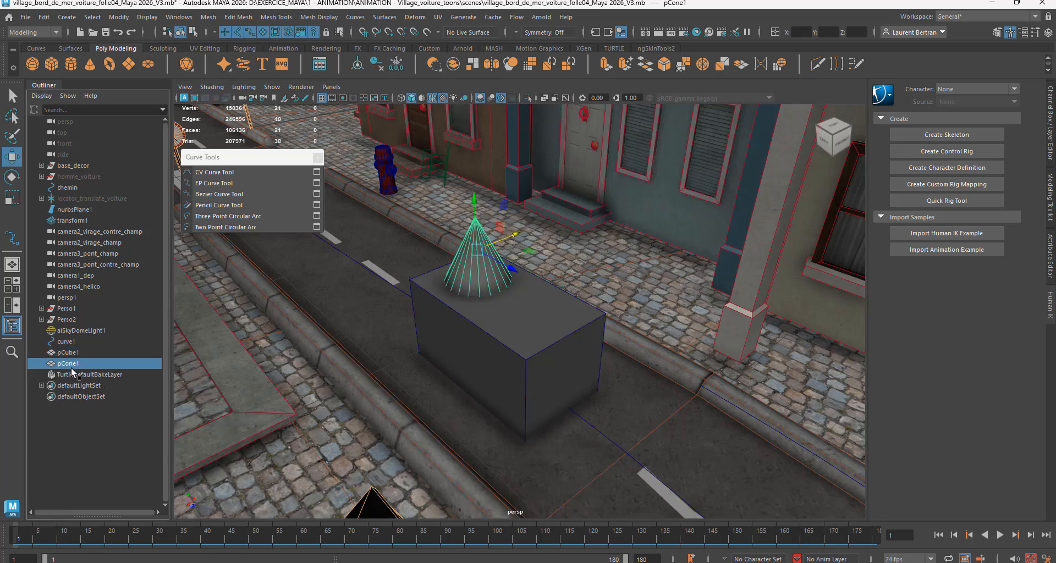
pyautogui.moveTo(72, 372); pyautogui.dragTo(75, 353)
pyautogui.click(67, 352)
pyautogui.click(65, 374)
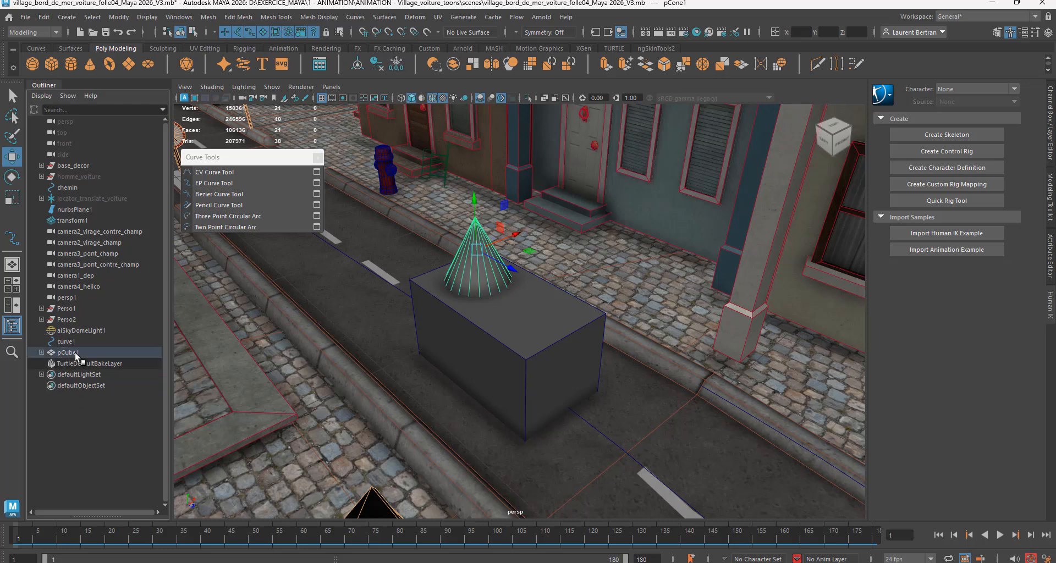
pyautogui.click(42, 353)
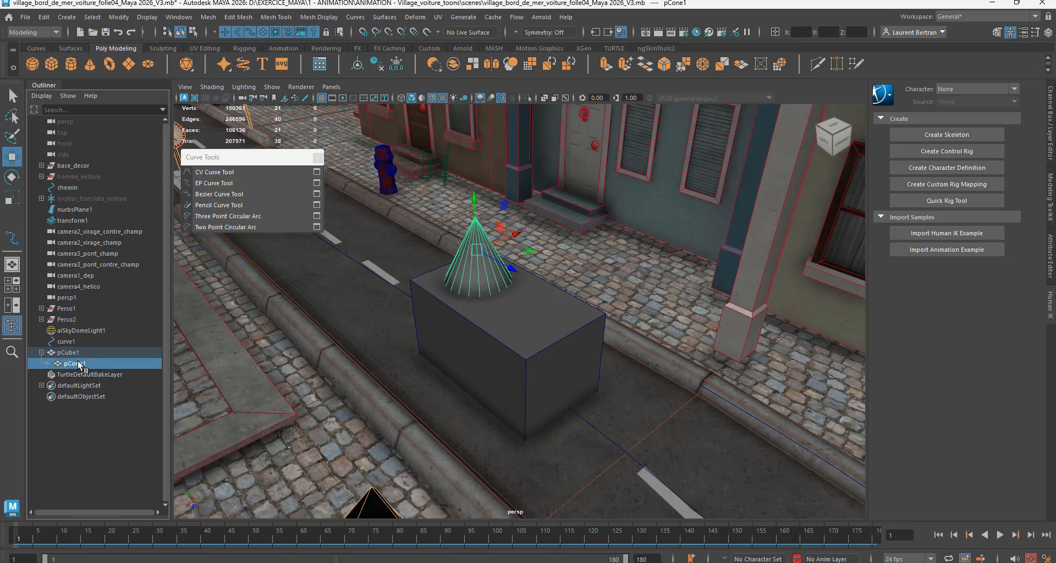
# Step: Select the cube and the child cone in turn and examine their transform values
pyautogui.click(71, 355)
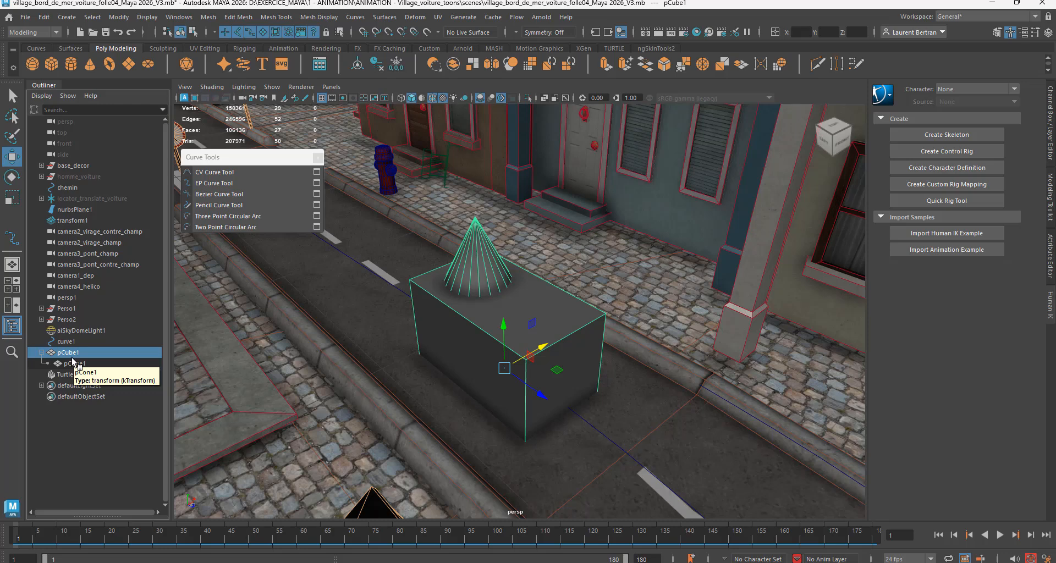
pyautogui.click(71, 364)
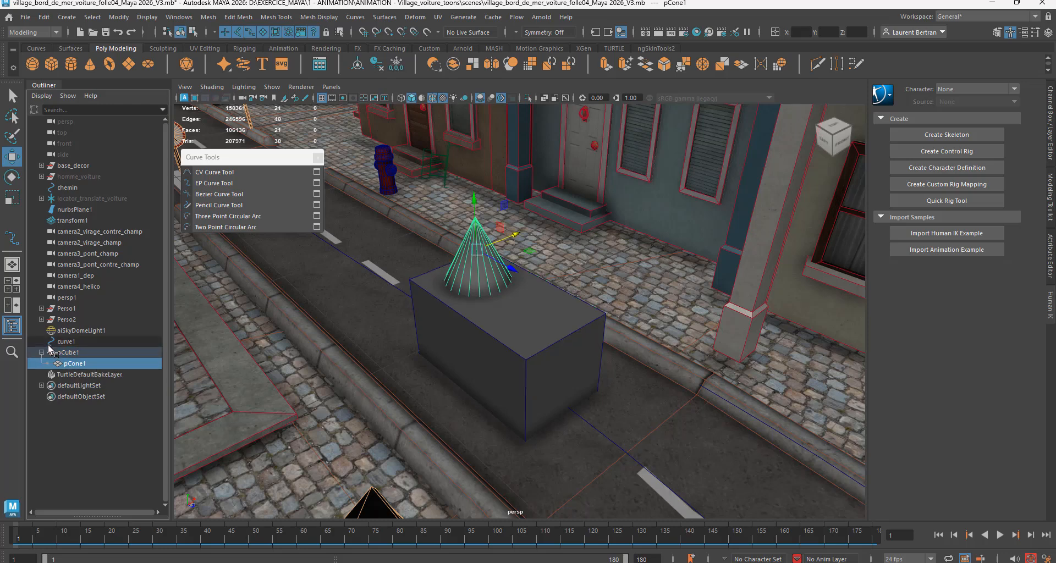
pyautogui.click(1051, 136)
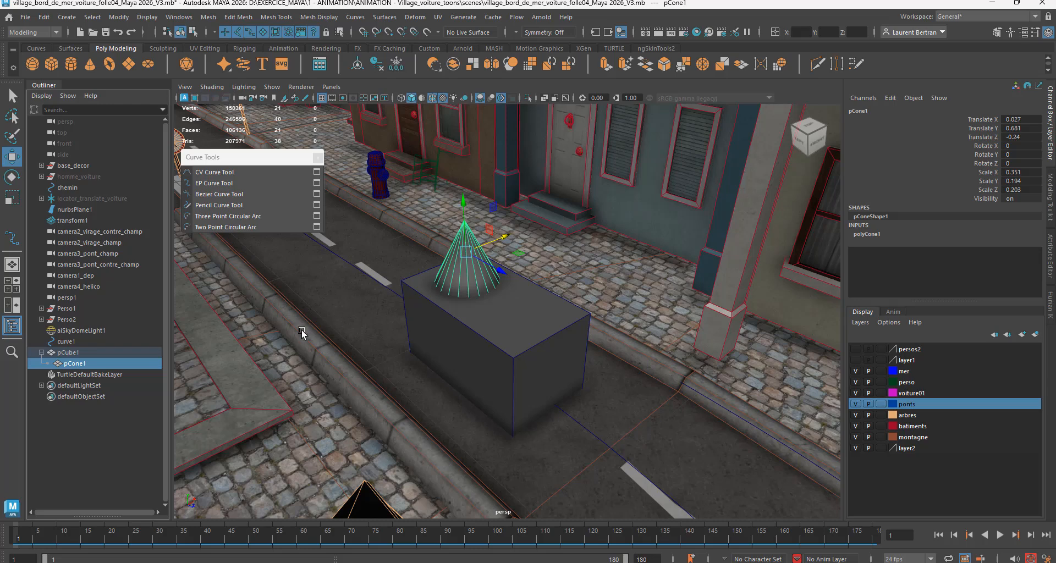
pyautogui.moveTo(60, 356); pyautogui.dragTo(65, 355)
pyautogui.click(65, 354)
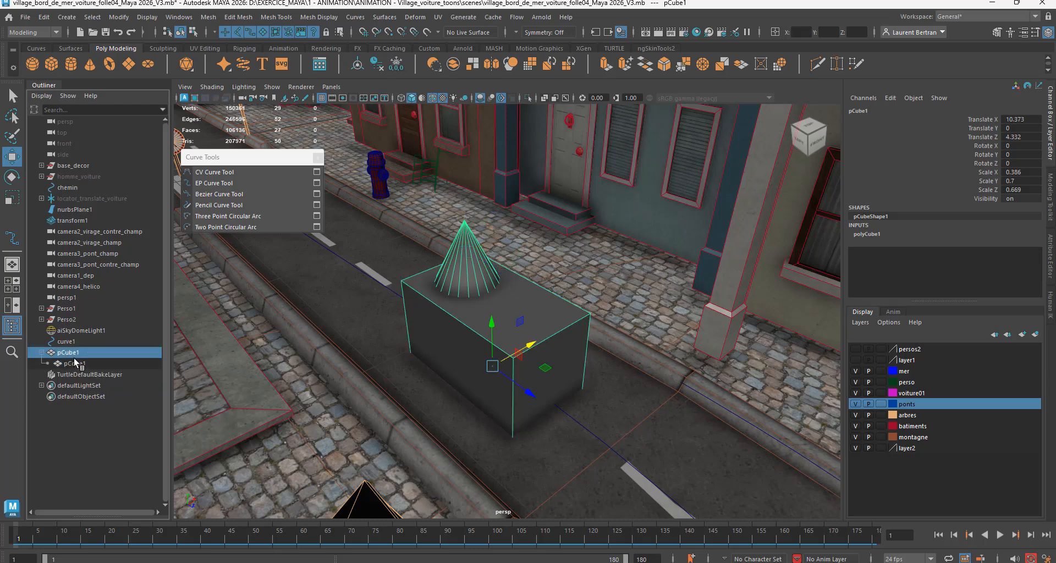
# Step: Undo the parenting of the cone under the cube
pyautogui.hotkey('ctrl', 'z')
pyautogui.hotkey('ctrl', 'z')
pyautogui.hotkey('ctrl', 'z')
pyautogui.hotkey('ctrl', 'z')
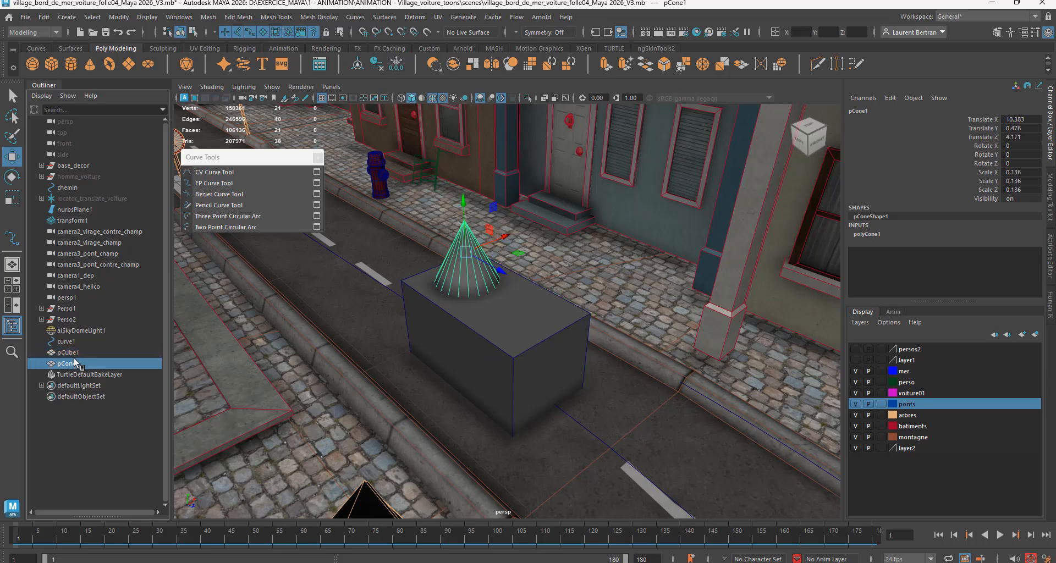
pyautogui.moveTo(75, 361)
pyautogui.mouseDown()
pyautogui.moveTo(131, 385)
pyautogui.moveTo(419, 362)
pyautogui.moveTo(504, 341)
pyautogui.moveTo(477, 352)
pyautogui.moveTo(626, 344)
pyautogui.moveTo(614, 365)
pyautogui.moveTo(678, 369)
pyautogui.moveTo(540, 362)
pyautogui.moveTo(100, 384)
pyautogui.moveTo(65, 352)
pyautogui.mouseUp()
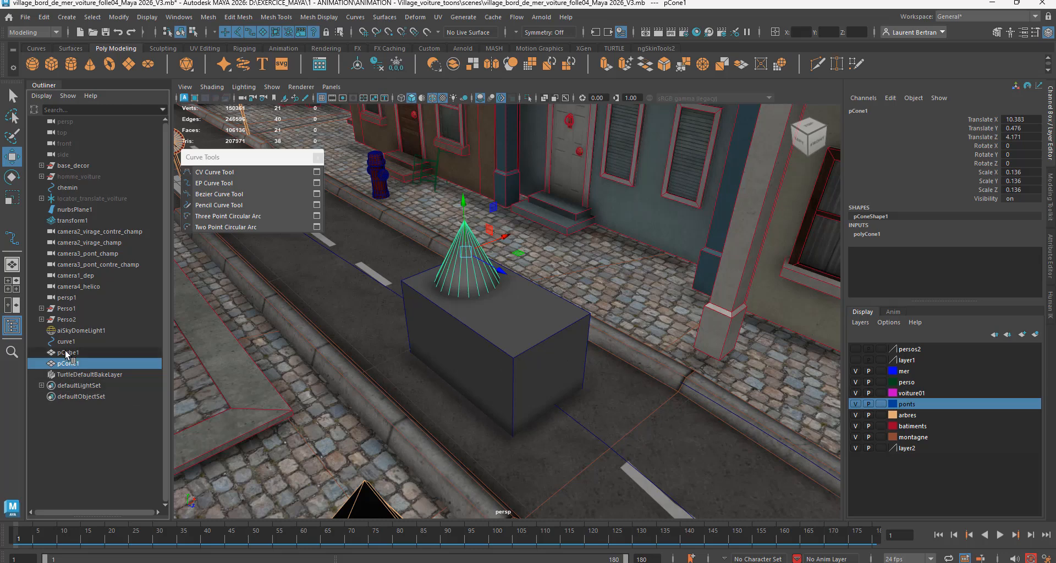
# Step: Create a locator and move it onto the road beside the cube, at about X 10.5 and Z 4.37
pyautogui.click(66, 17)
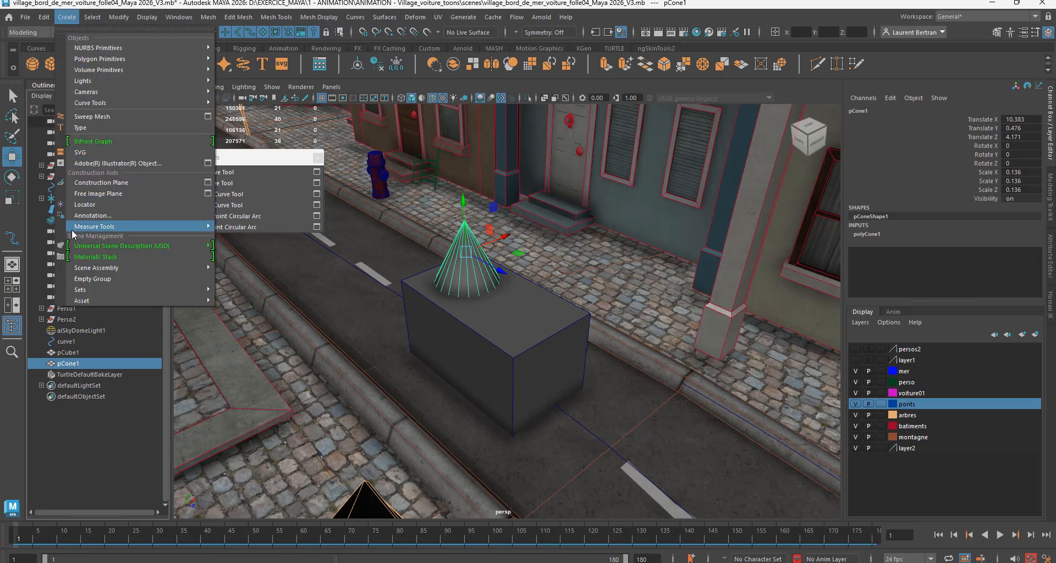
pyautogui.click(88, 207)
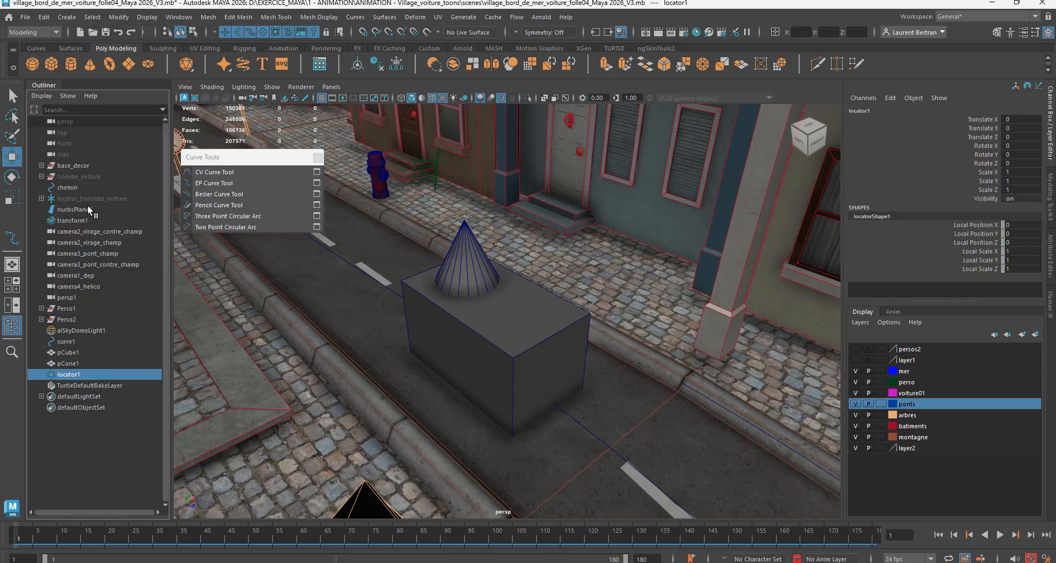
pyautogui.scroll(-8, 370, 411)
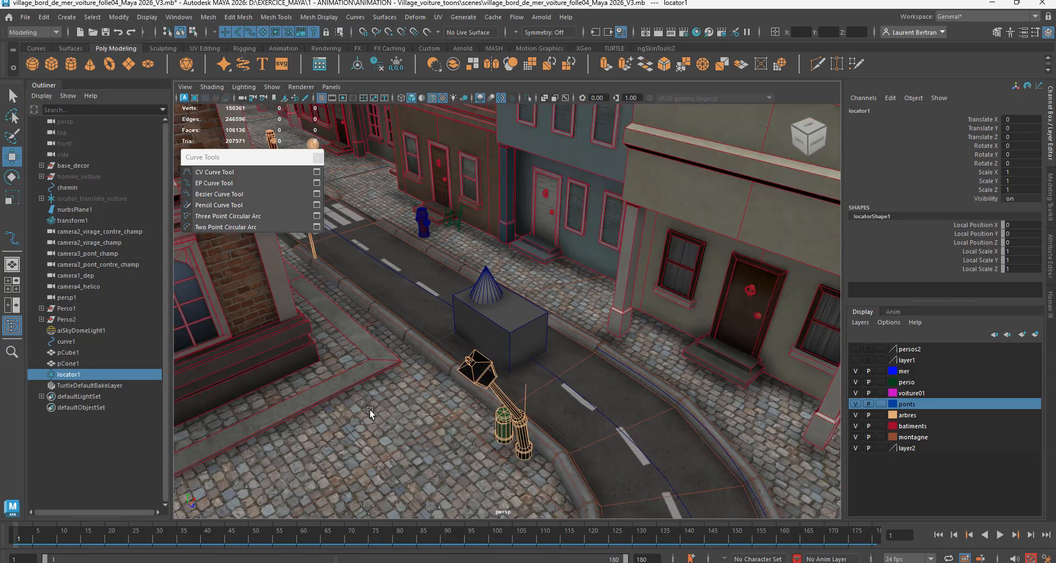
pyautogui.scroll(2, 328, 402)
pyautogui.keyDown('alt'); pyautogui.moveTo(328, 402); pyautogui.dragTo(332, 412); pyautogui.keyUp('alt')
pyautogui.keyDown('alt'); pyautogui.moveTo(333, 411); pyautogui.dragTo(487, 333, button='middle'); pyautogui.keyUp('alt')
pyautogui.scroll(-8, 487, 337)
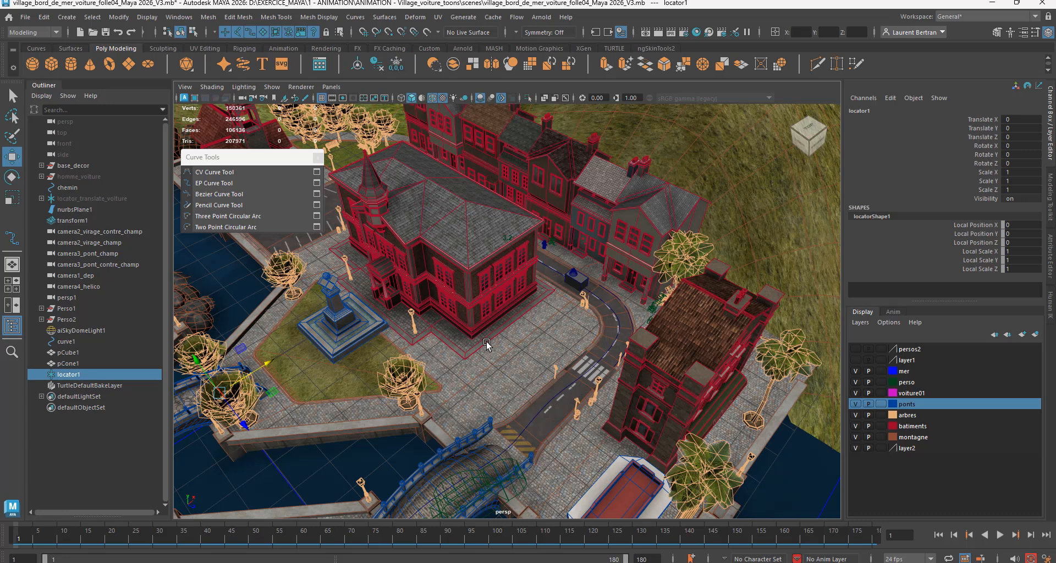
pyautogui.scroll(-3, 486, 342)
pyautogui.moveTo(332, 379); pyautogui.dragTo(618, 290)
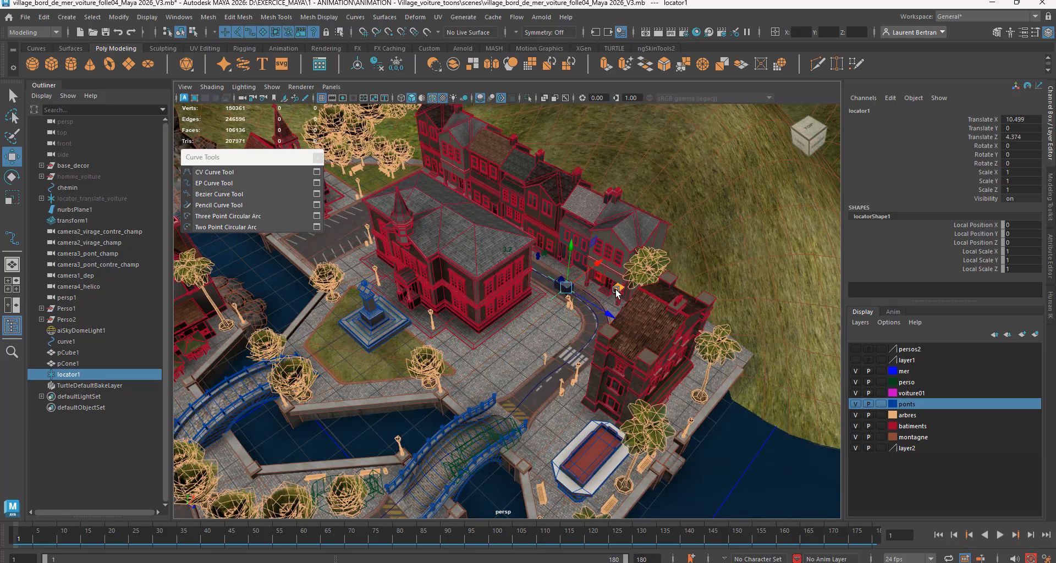
# Step: Slide the locator along X to about 10.83, at the curb beside the cube
pyautogui.press('f')
pyautogui.scroll(3, 477, 388)
pyautogui.scroll(5, 478, 388)
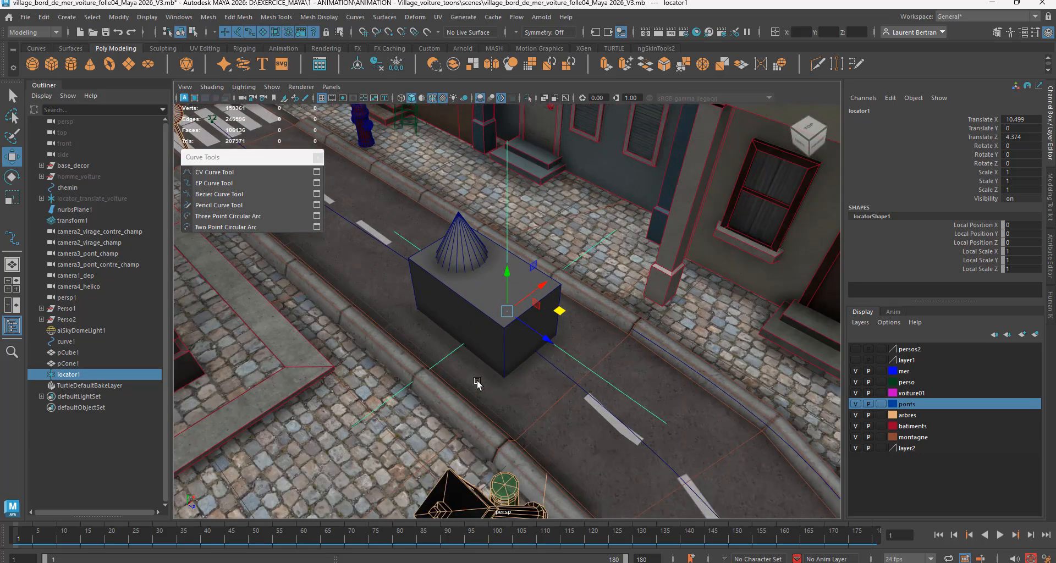
pyautogui.scroll(3, 475, 432)
pyautogui.keyDown('alt'); pyautogui.moveTo(475, 432); pyautogui.dragTo(421, 418); pyautogui.keyUp('alt')
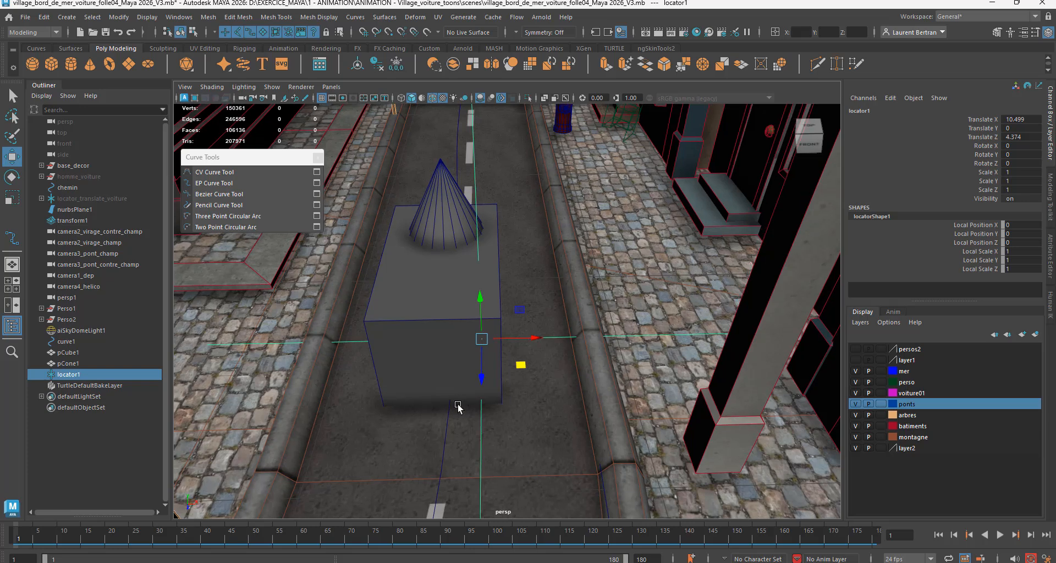
pyautogui.moveTo(535, 338); pyautogui.dragTo(623, 340)
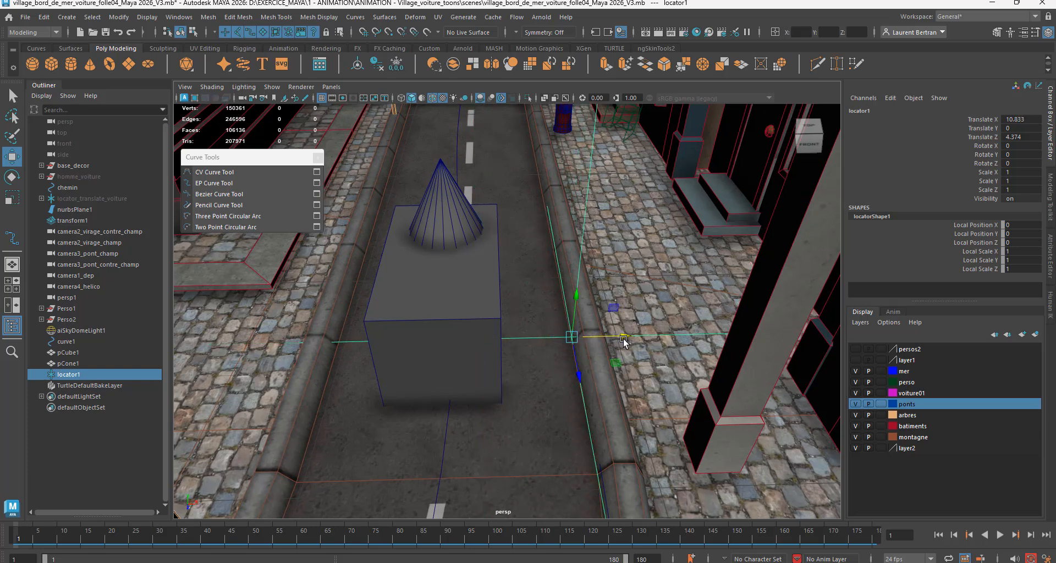
pyautogui.keyDown('alt'); pyautogui.moveTo(504, 418); pyautogui.dragTo(556, 431); pyautogui.keyUp('alt')
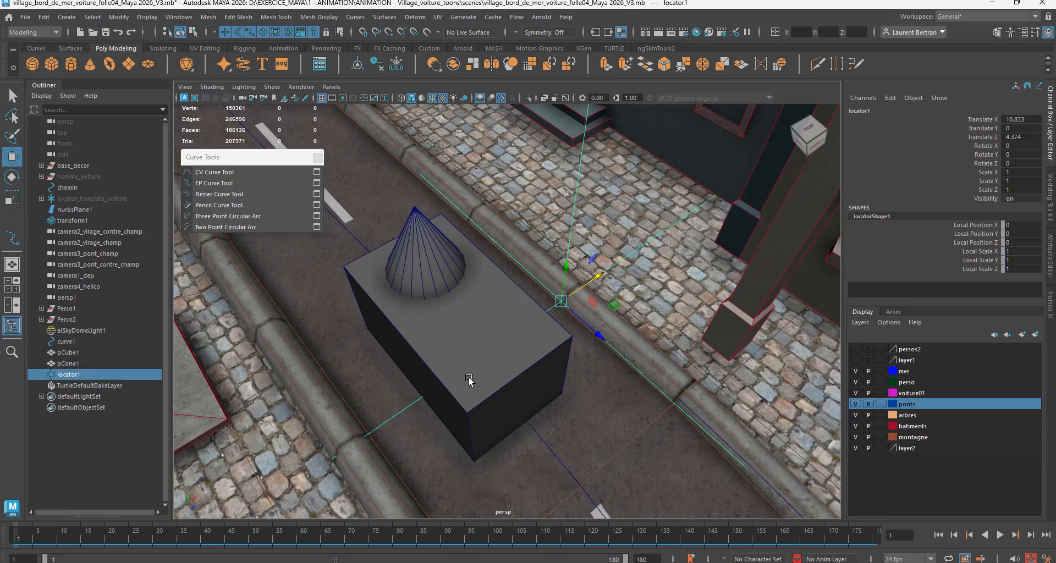
pyautogui.keyDown('alt'); pyautogui.moveTo(503, 374); pyautogui.dragTo(502, 318); pyautogui.keyUp('alt')
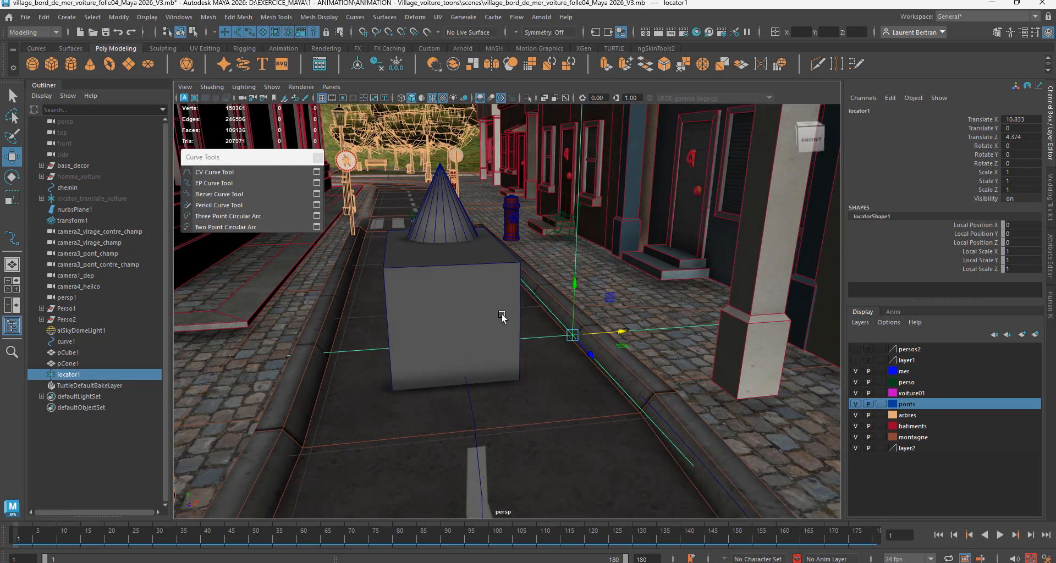
pyautogui.moveTo(576, 285); pyautogui.dragTo(577, 284)
pyautogui.keyDown('alt'); pyautogui.moveTo(528, 354); pyautogui.dragTo(537, 398); pyautogui.keyUp('alt')
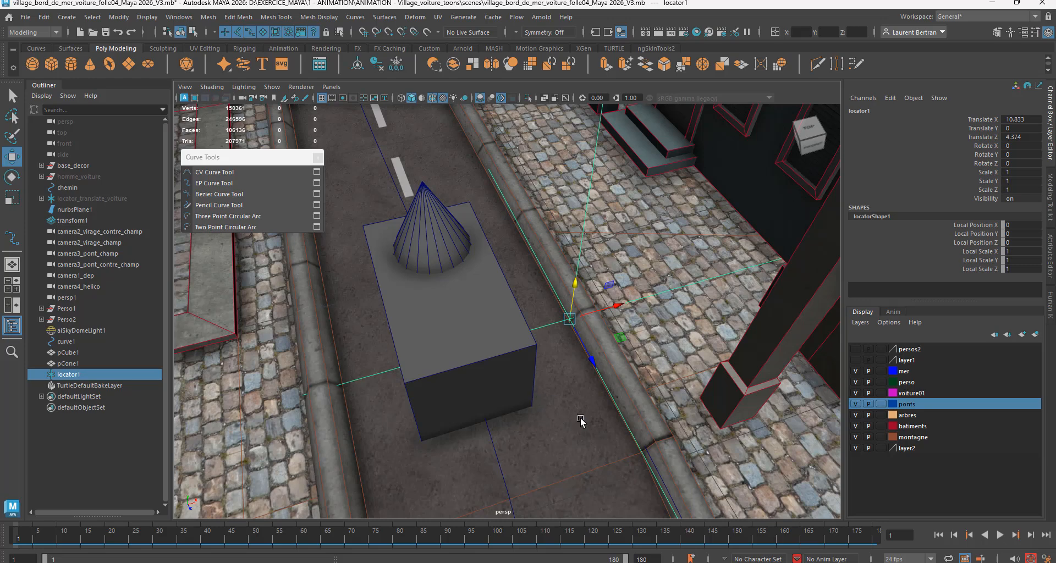
pyautogui.moveTo(578, 422)
pyautogui.keyDown('alt'); pyautogui.mouseDown()
pyautogui.moveTo(582, 399)
pyautogui.moveTo(569, 407)
pyautogui.mouseUp(); pyautogui.keyUp('alt')
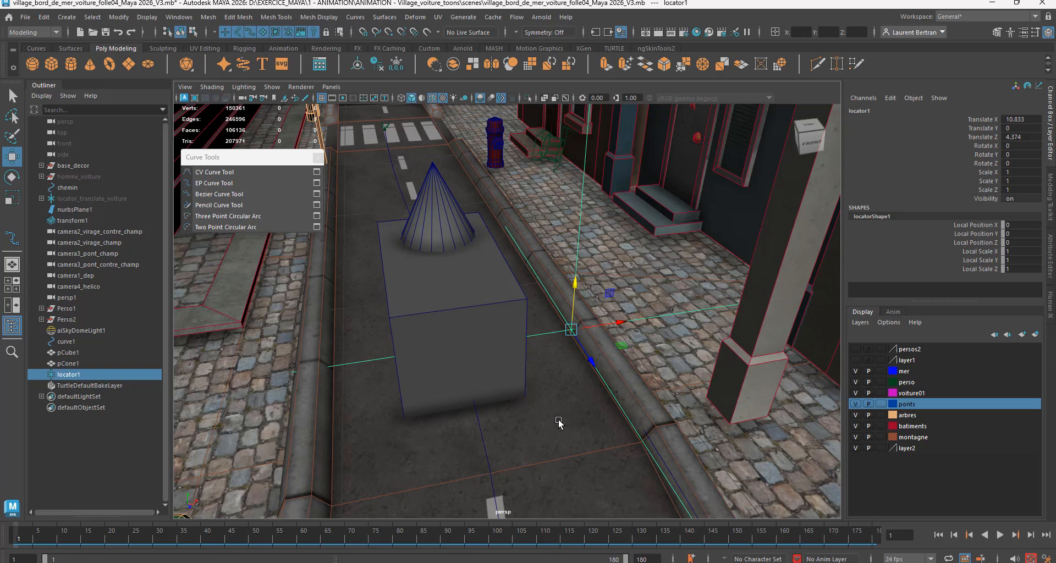
# Step: Parent the cube and the cone under the locator, and expand the locator's hierarchy
pyautogui.click(70, 353)
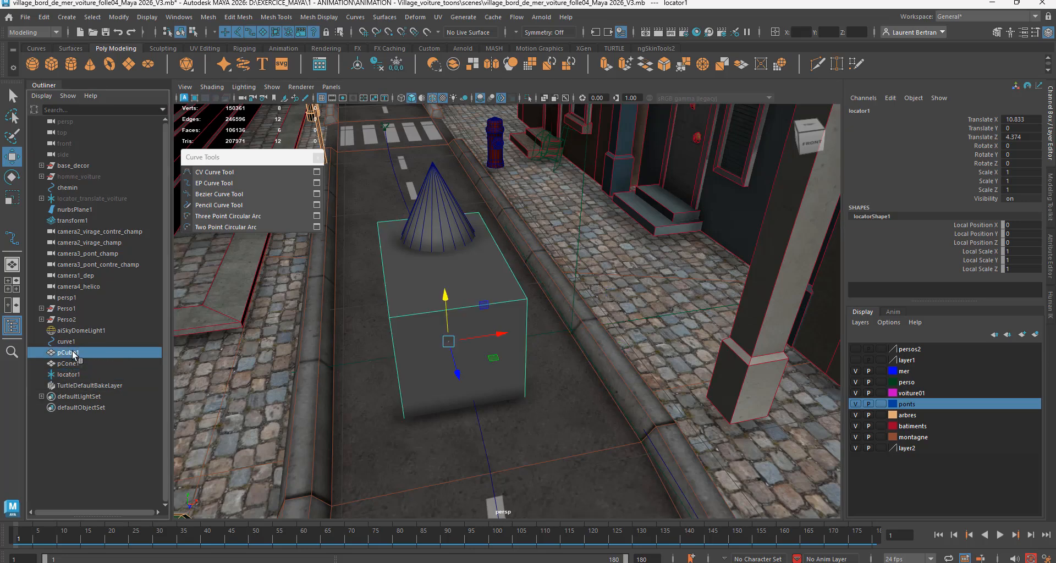
pyautogui.keyDown('ctrl'); pyautogui.click(74, 364); pyautogui.keyUp('ctrl')
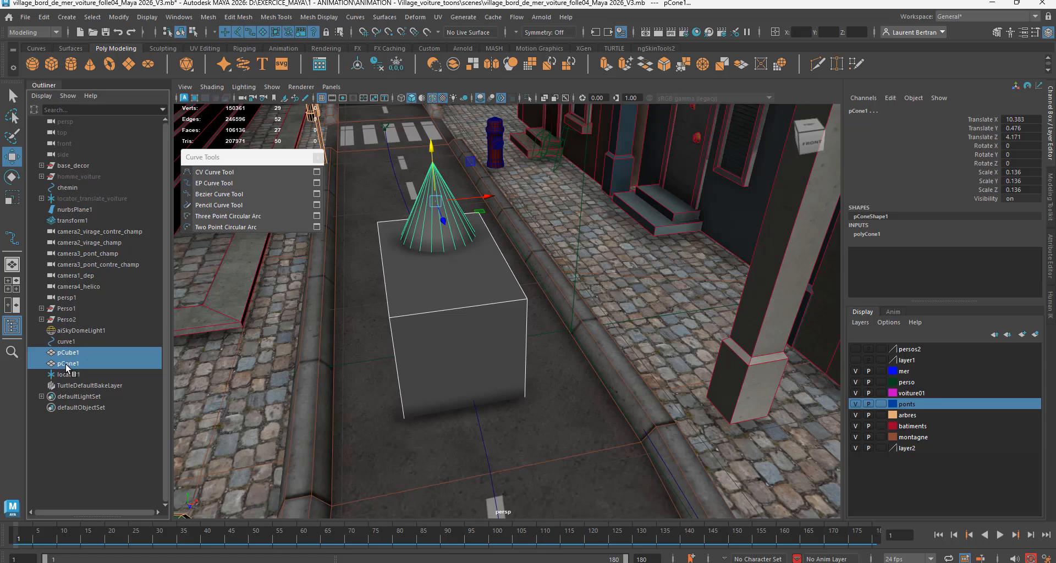
pyautogui.moveTo(67, 367); pyautogui.dragTo(65, 375)
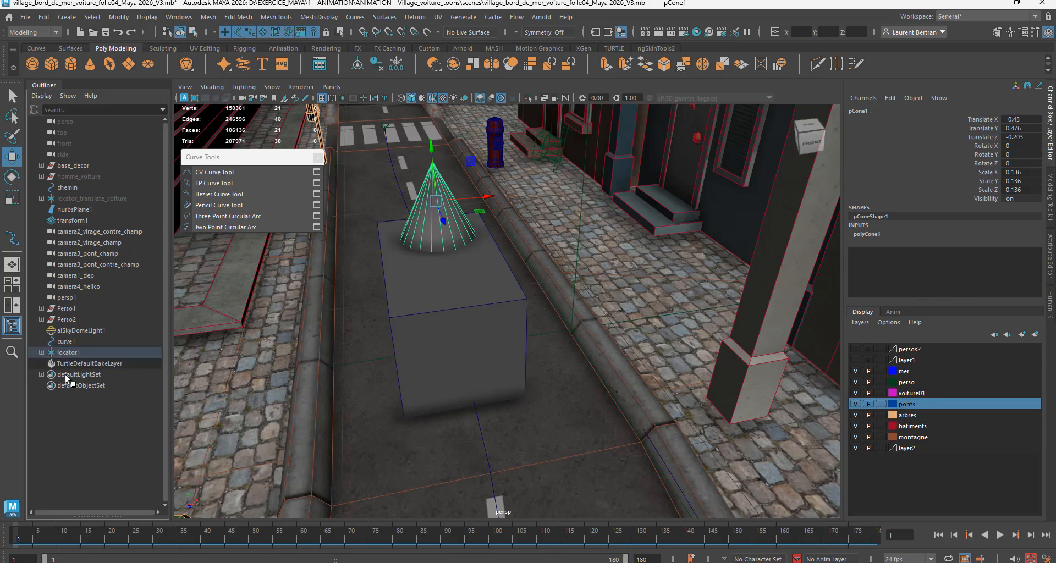
pyautogui.click(65, 356)
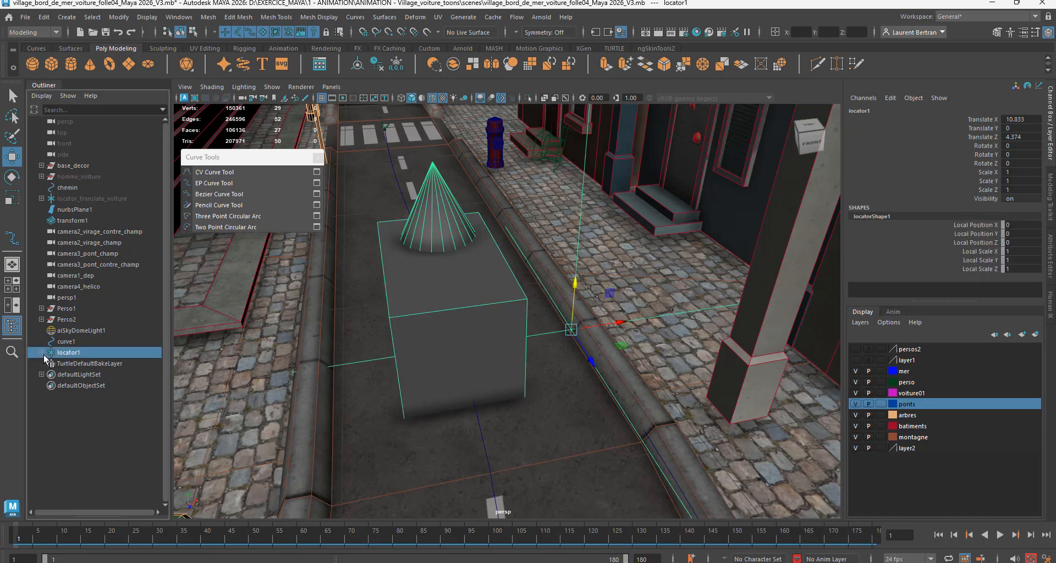
pyautogui.click(42, 352)
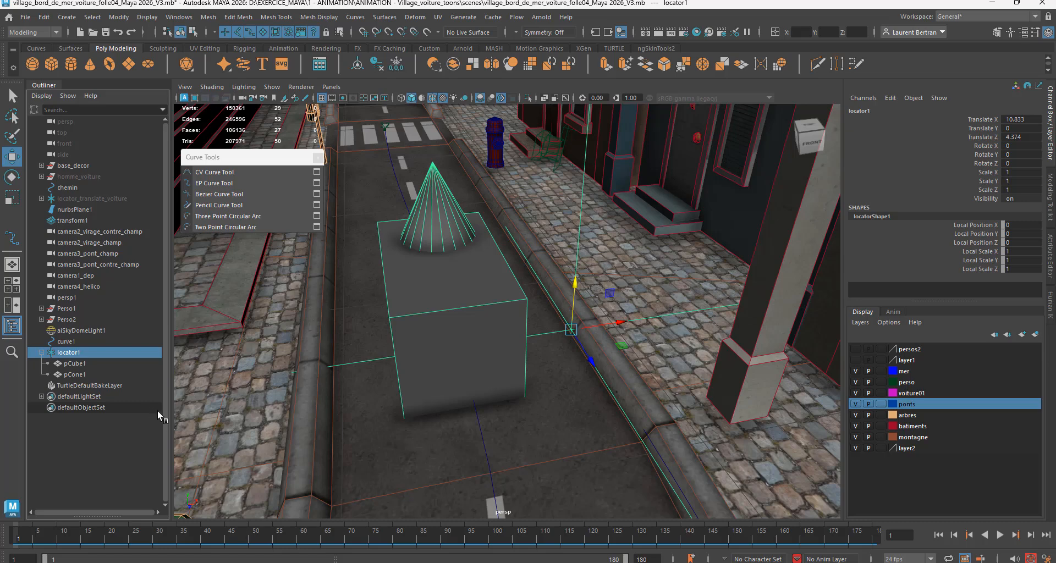
# Step: Select the locator and the curb-side curve, open the Attach to Motion Path options, and reset them to defaults
pyautogui.click(75, 374)
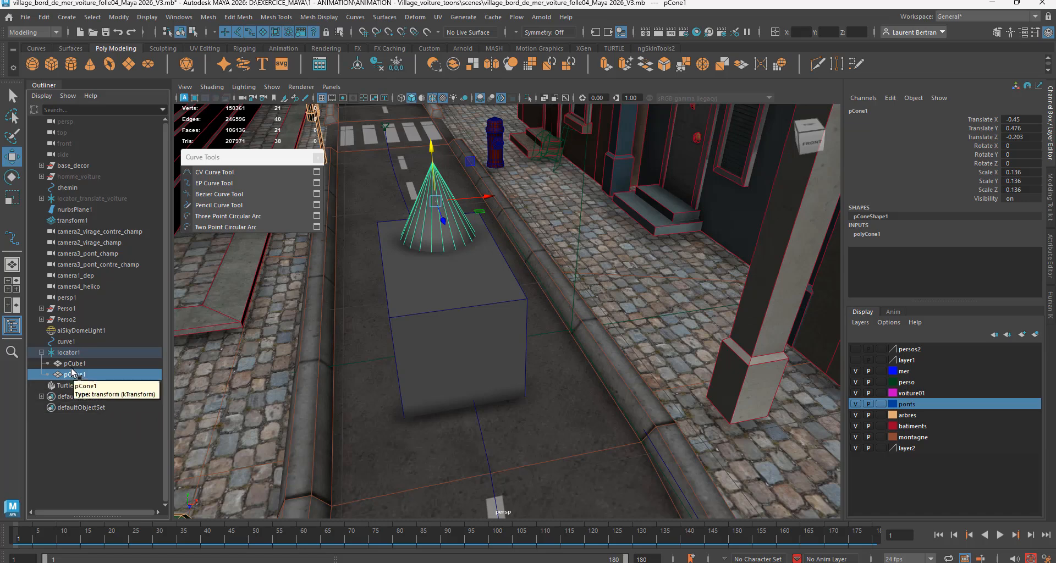
pyautogui.click(71, 353)
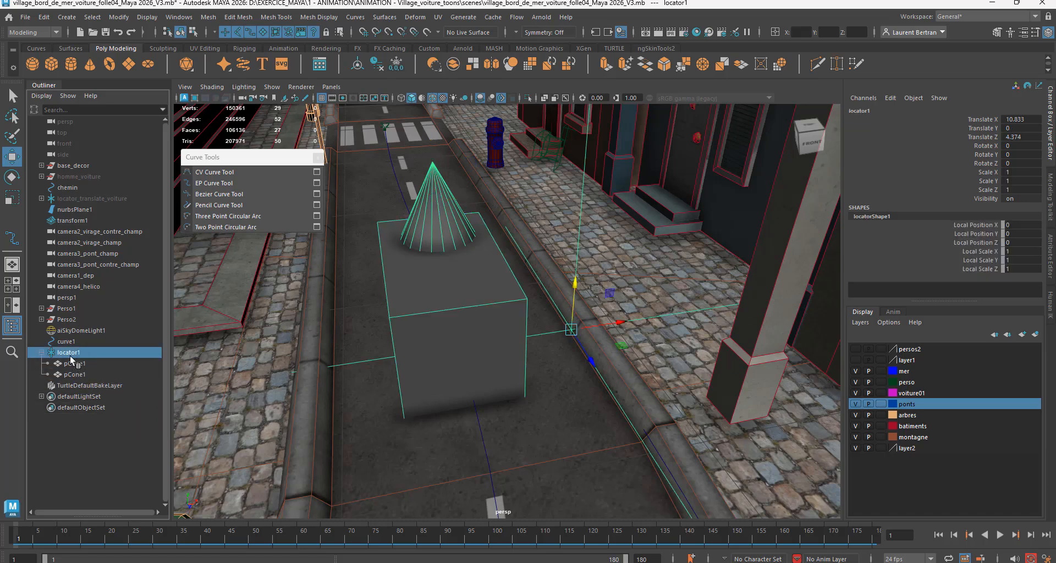
pyautogui.moveTo(537, 398)
pyautogui.keyDown('alt'); pyautogui.mouseDown()
pyautogui.moveTo(518, 392)
pyautogui.moveTo(536, 396)
pyautogui.mouseUp(); pyautogui.keyUp('alt')
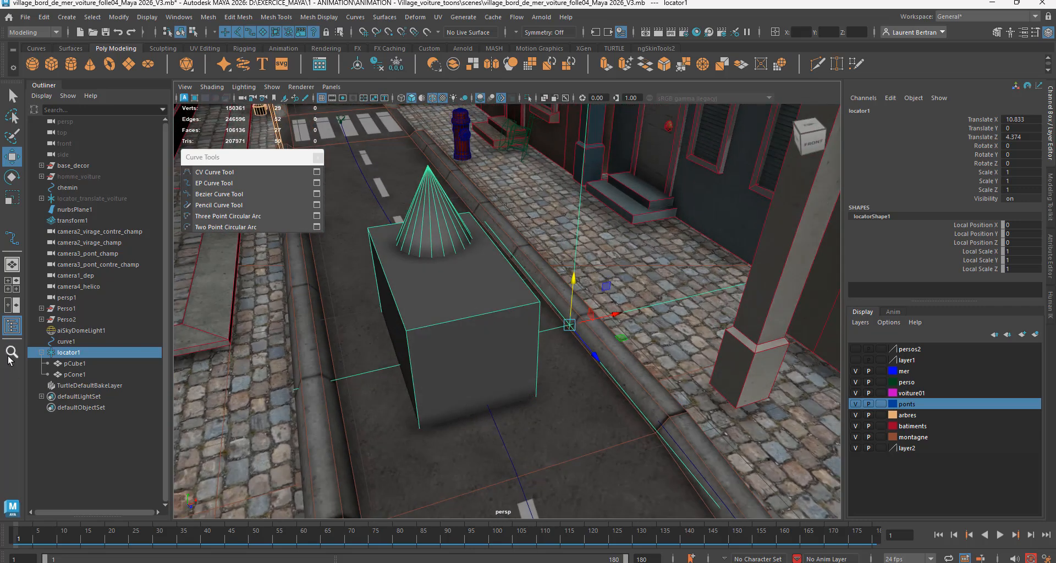
pyautogui.keyDown('ctrl'); pyautogui.click(66, 343); pyautogui.keyUp('ctrl')
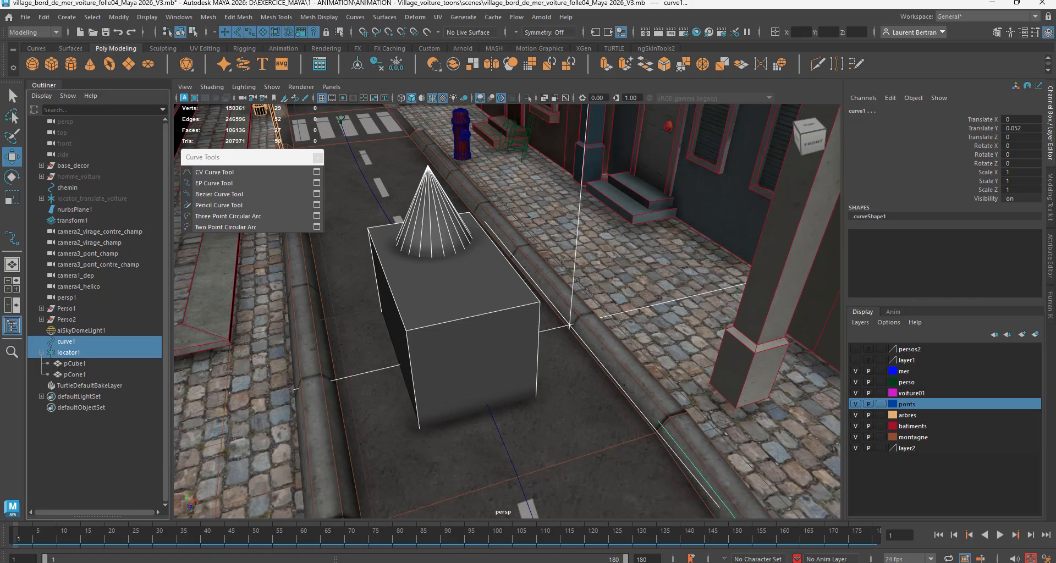
pyautogui.press('F4')
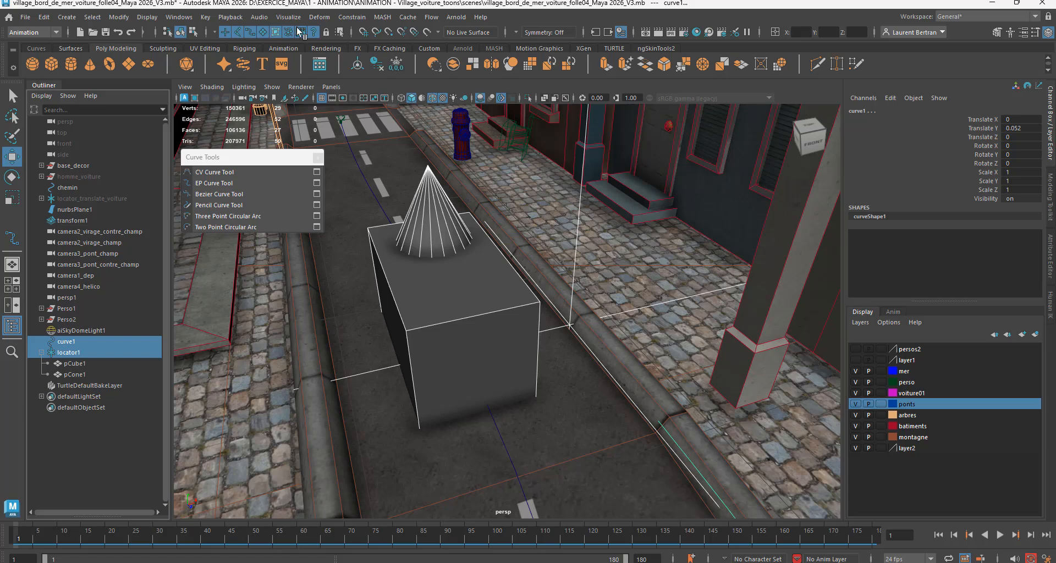
pyautogui.click(355, 18)
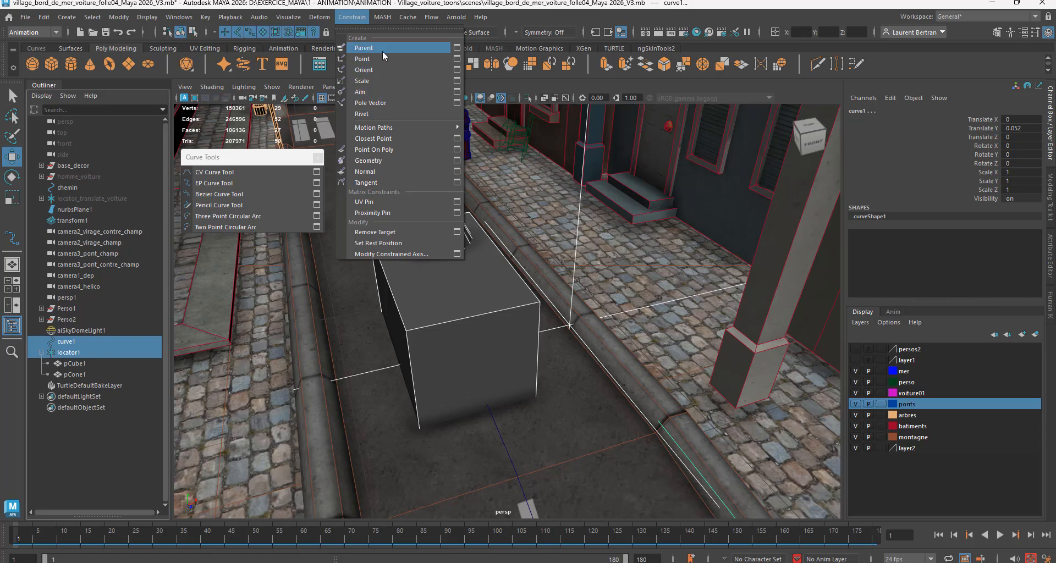
pyautogui.moveTo(388, 130)
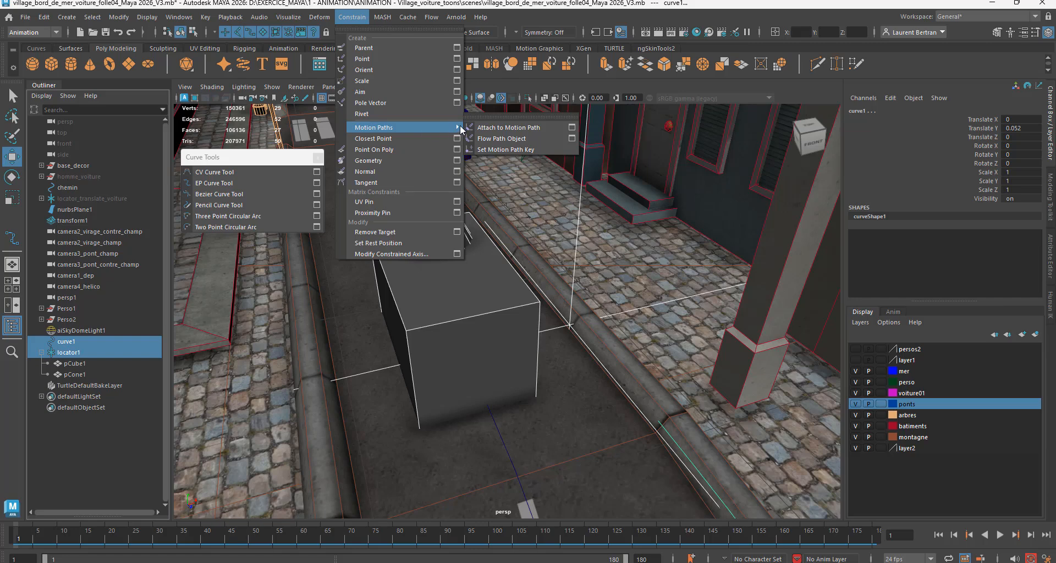
pyautogui.click(573, 128)
pyautogui.moveTo(655, 165); pyautogui.dragTo(700, 139)
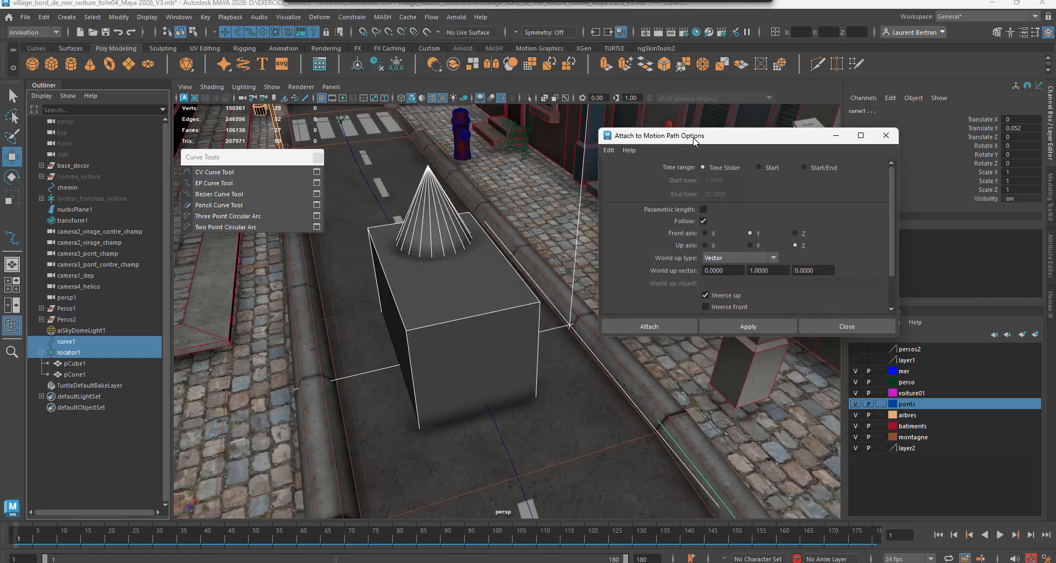
pyautogui.click(609, 150)
pyautogui.click(621, 173)
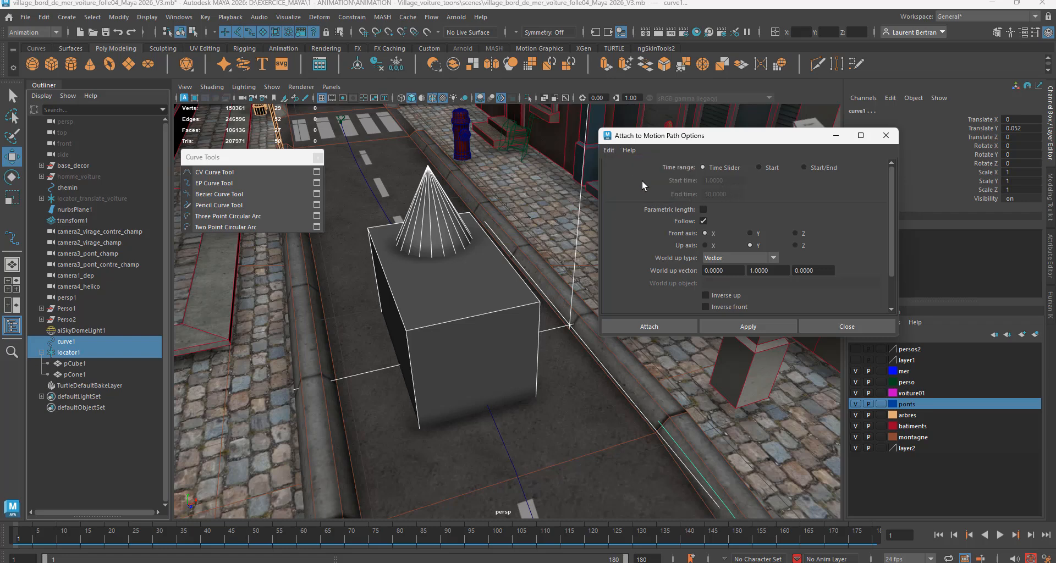
pyautogui.moveTo(735, 142); pyautogui.dragTo(806, 72)
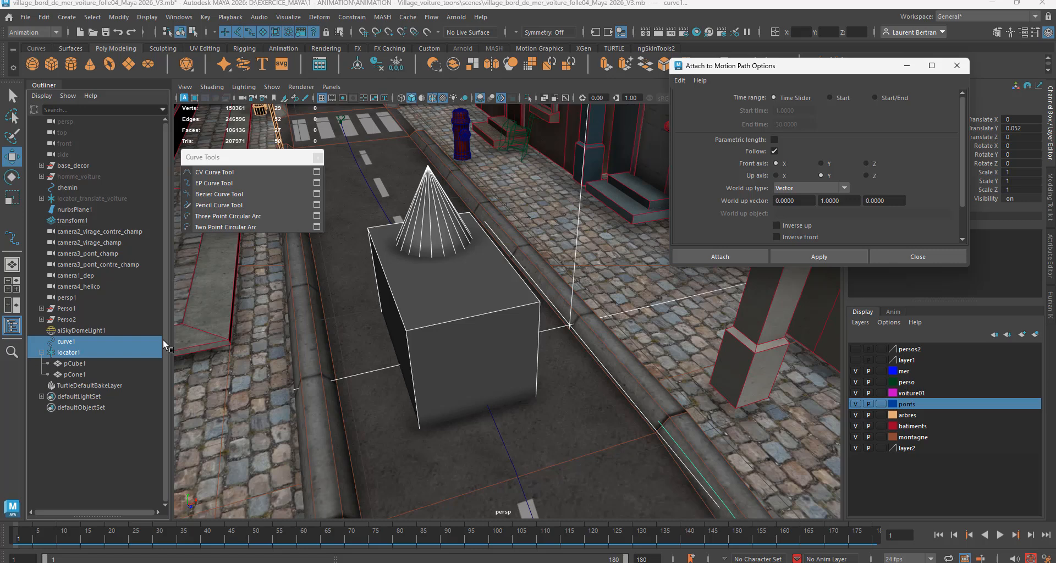
# Step: Attach the locator to the curb-side curve as a motion path, with X as front axis and Y as up axis
pyautogui.click(71, 354)
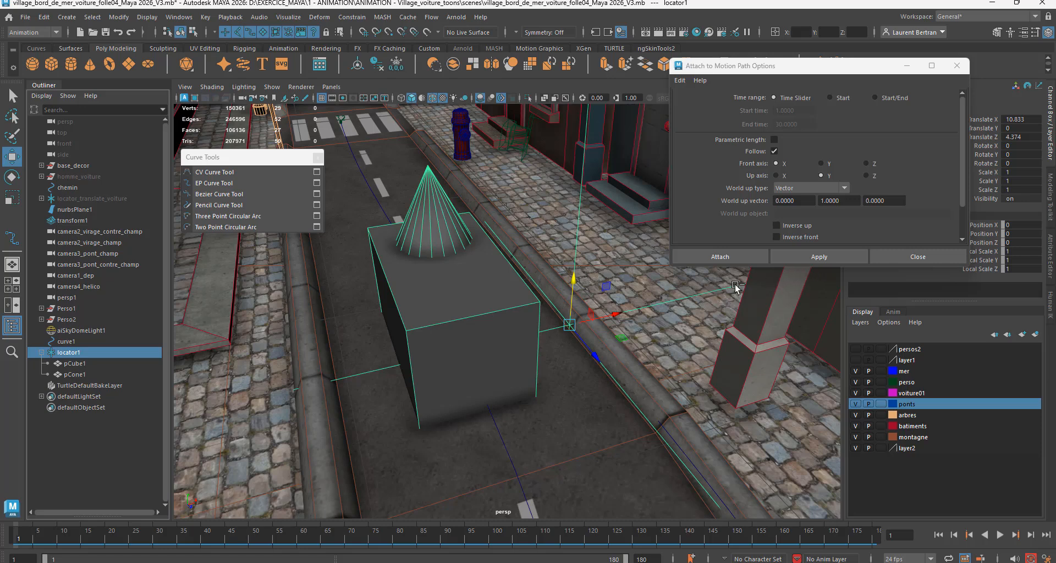
pyautogui.keyDown('ctrl'); pyautogui.click(67, 342); pyautogui.keyUp('ctrl')
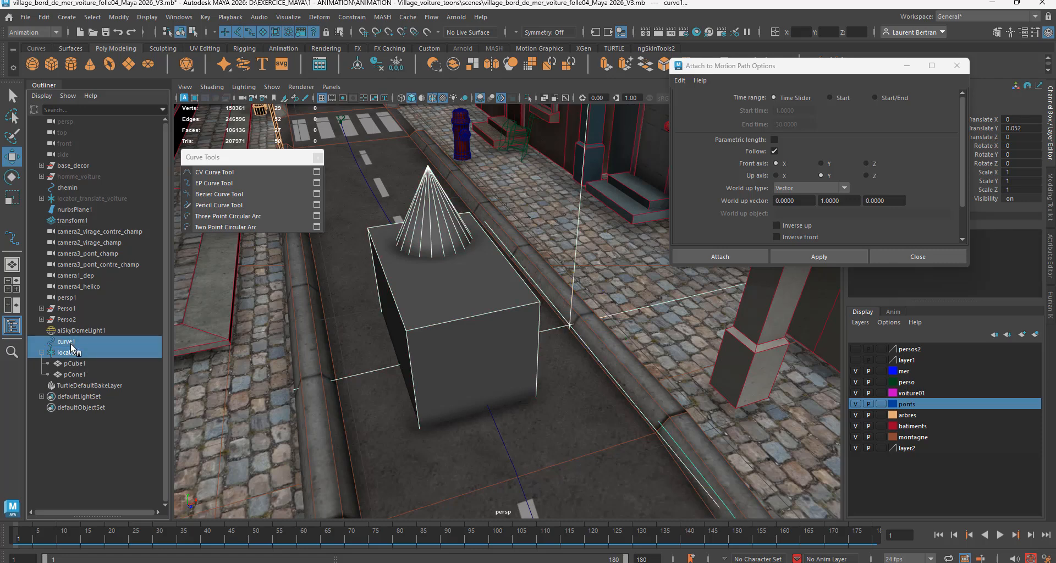
pyautogui.click(836, 256)
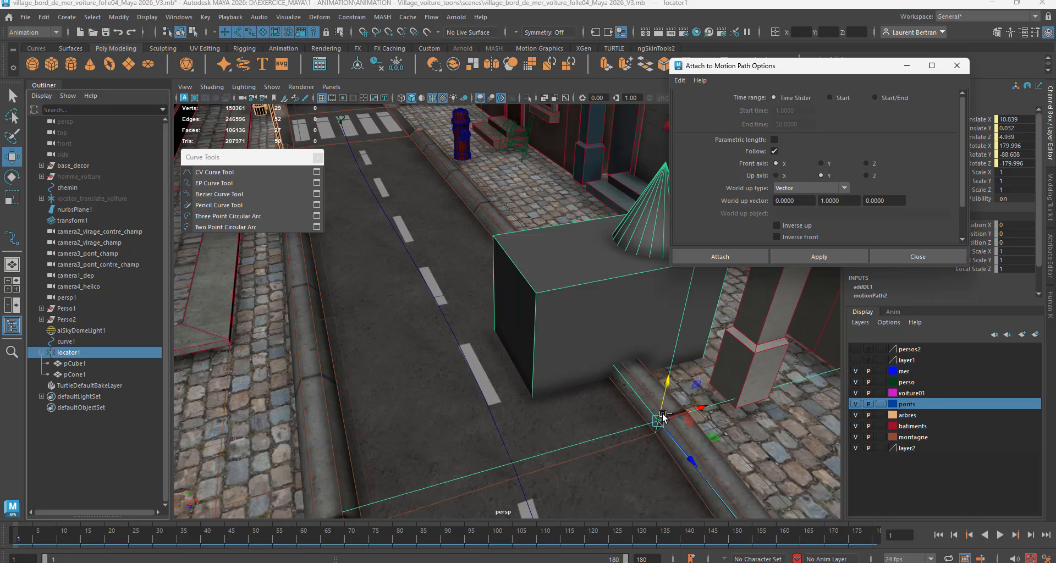
# Step: Play the animation to check the cube's orientation along the curve, and return to frame 1
pyautogui.scroll(-3, 575, 410)
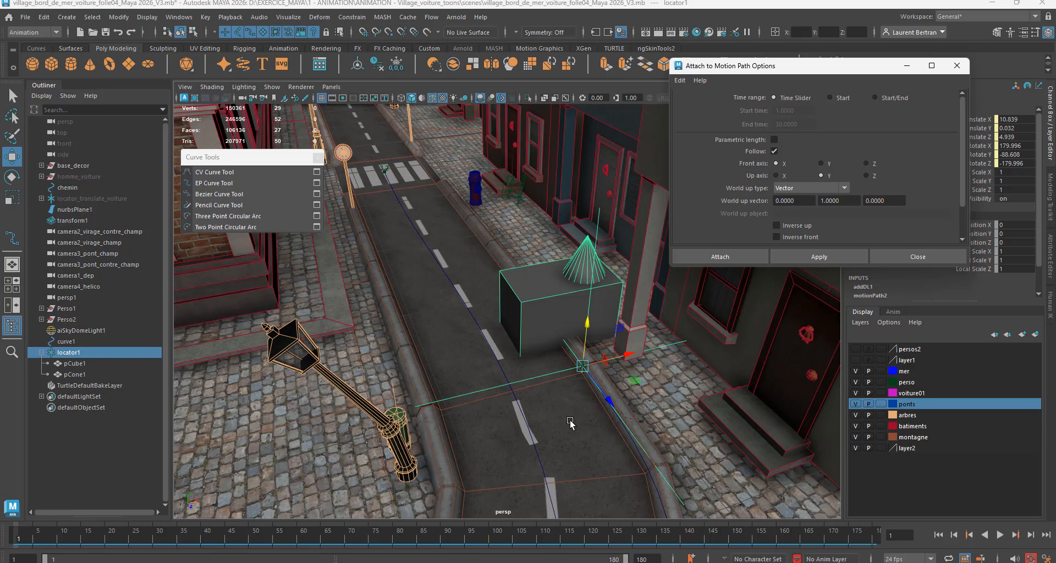
pyautogui.scroll(-2, 600, 398)
pyautogui.scroll(2, 573, 398)
pyautogui.keyDown('alt'); pyautogui.moveTo(556, 446); pyautogui.dragTo(594, 461); pyautogui.keyUp('alt')
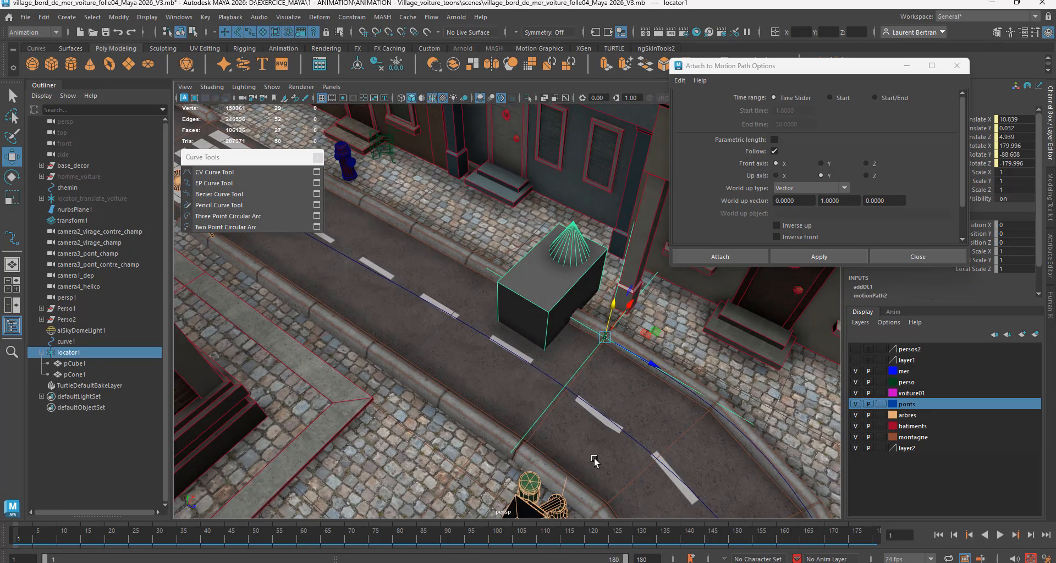
pyautogui.moveTo(20, 540); pyautogui.dragTo(227, 547)
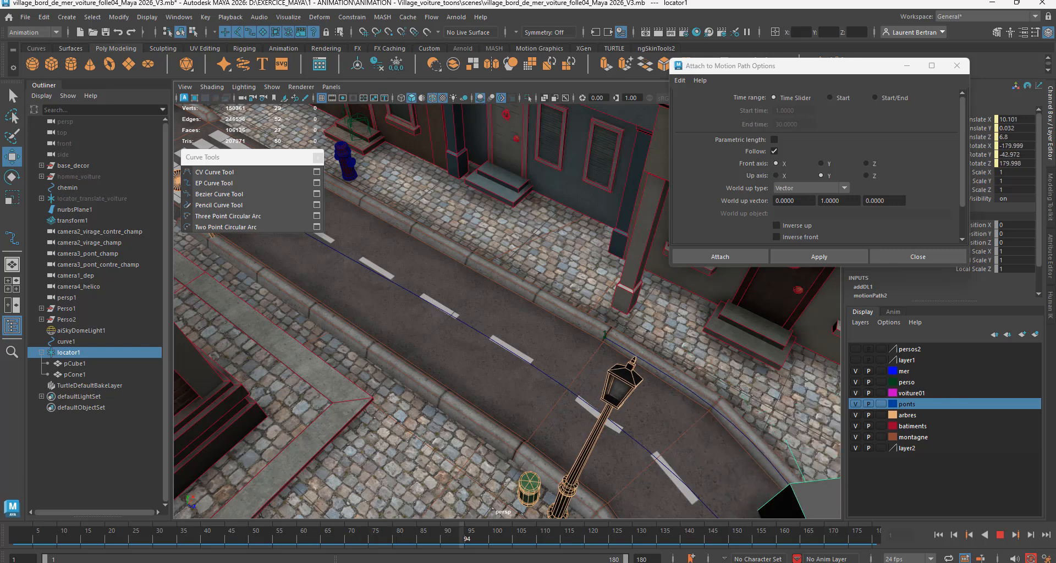
pyautogui.moveTo(463, 556); pyautogui.dragTo(0, 456)
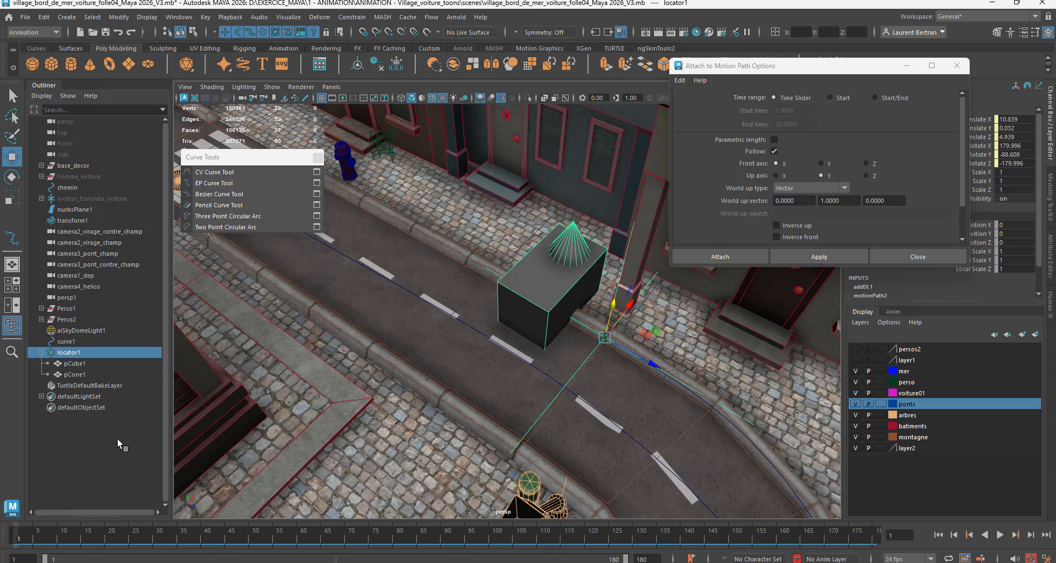
# Step: Undo the locator's attachment to the motion path and reselect the locator
pyautogui.hotkey('ctrl', 'z')
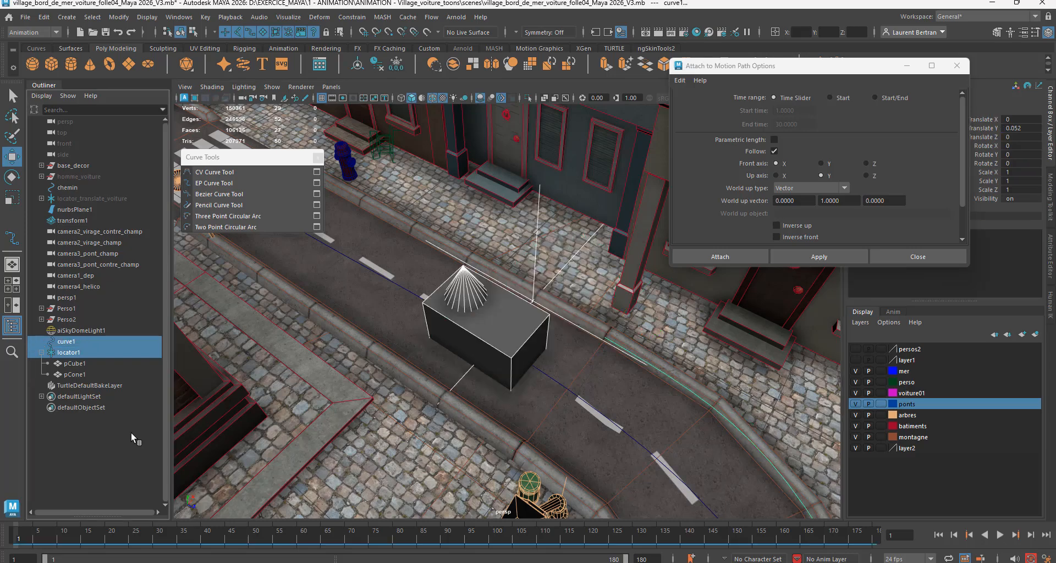
pyautogui.keyDown('alt'); pyautogui.moveTo(483, 425); pyautogui.dragTo(538, 397); pyautogui.keyUp('alt')
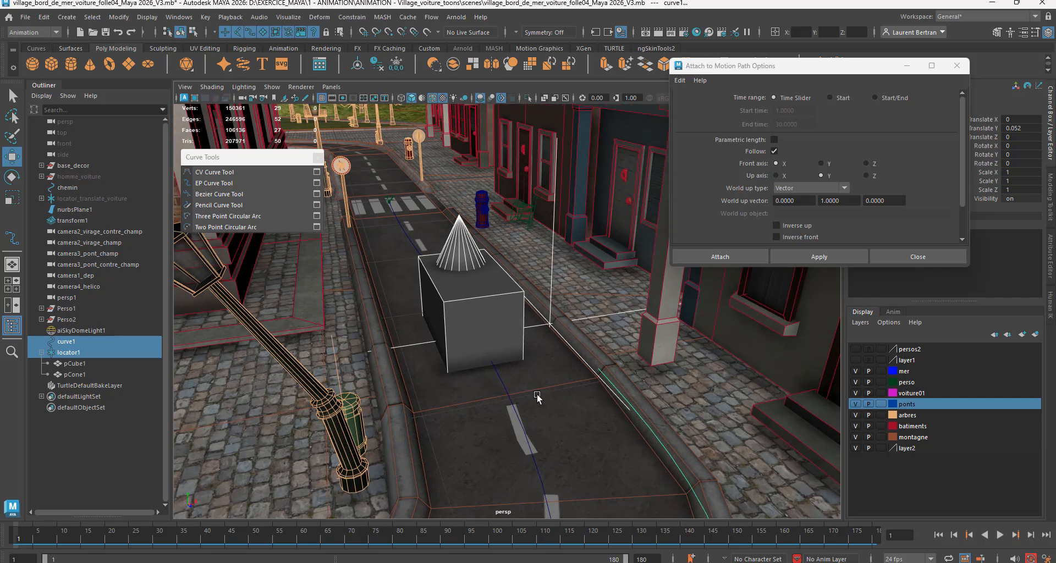
pyautogui.keyDown('alt'); pyautogui.moveTo(538, 397); pyautogui.dragTo(594, 360, button='right'); pyautogui.keyUp('alt')
pyautogui.click(593, 363)
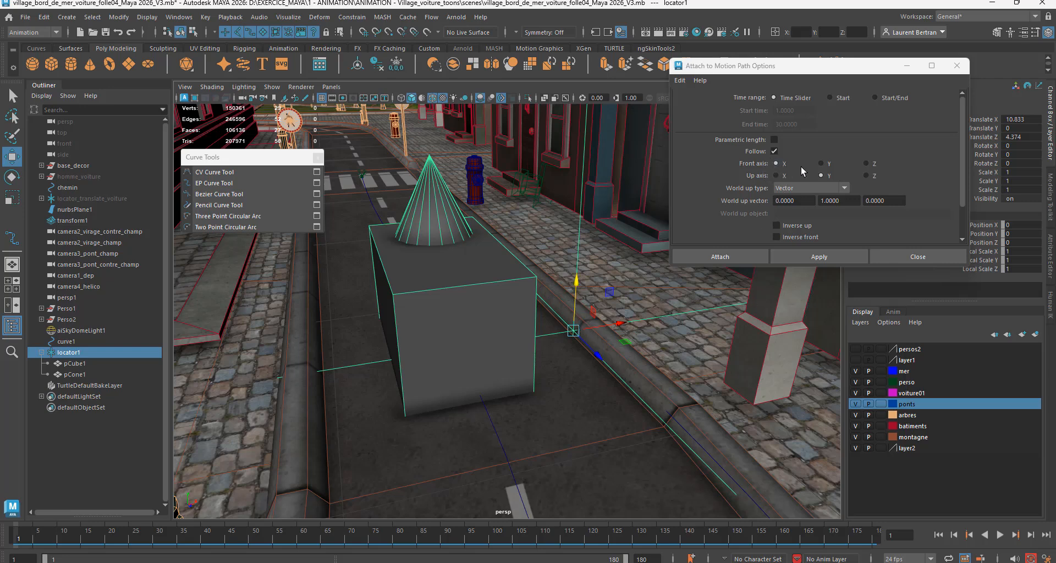
# Step: Set the front axis to Z and attach the locator to the curb-side curve as a motion path
pyautogui.click(866, 164)
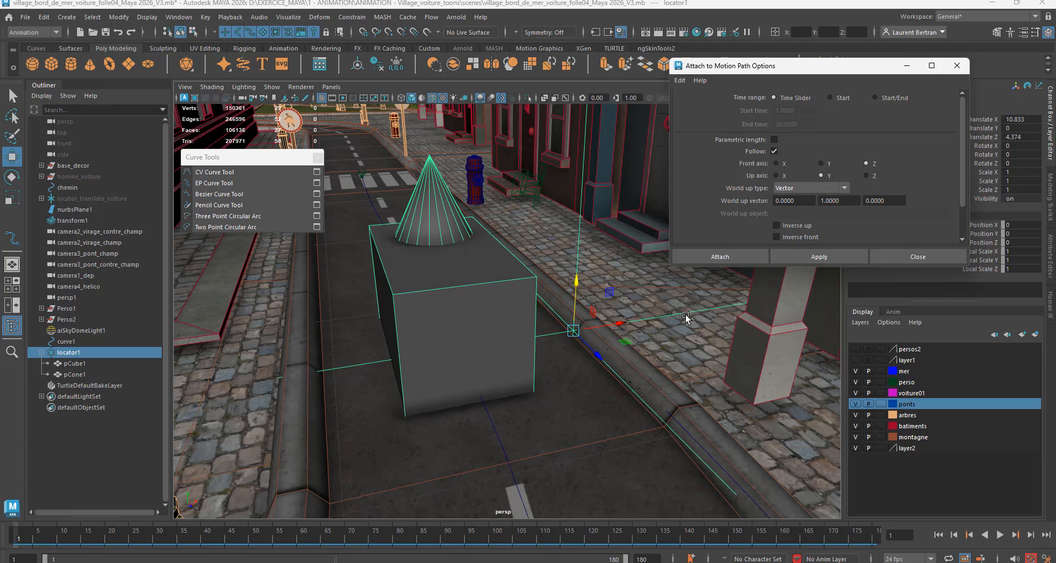
pyautogui.keyDown('alt'); pyautogui.moveTo(650, 368); pyautogui.dragTo(653, 381); pyautogui.keyUp('alt')
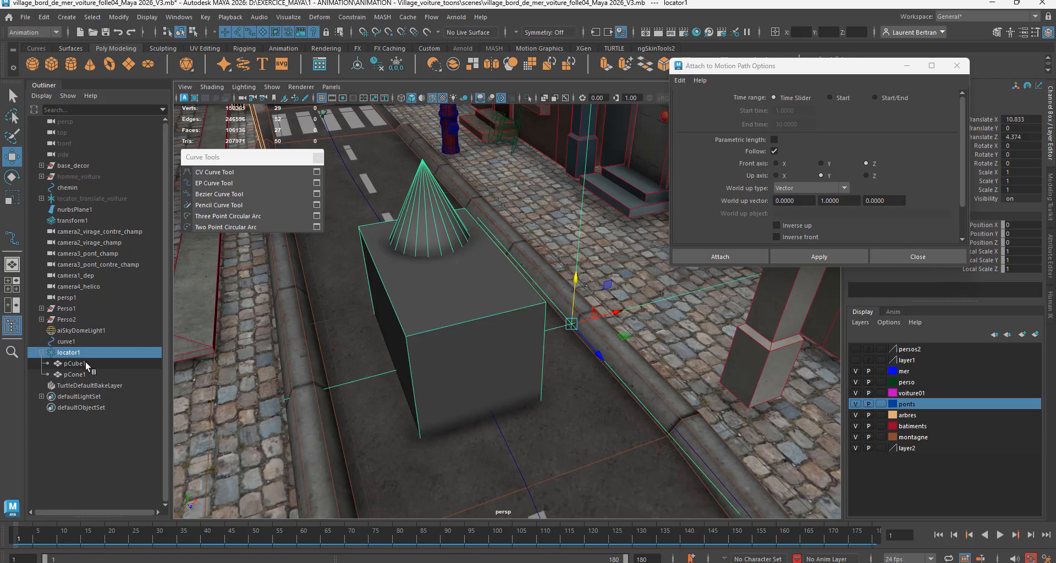
pyautogui.keyDown('ctrl'); pyautogui.click(66, 342); pyautogui.keyUp('ctrl')
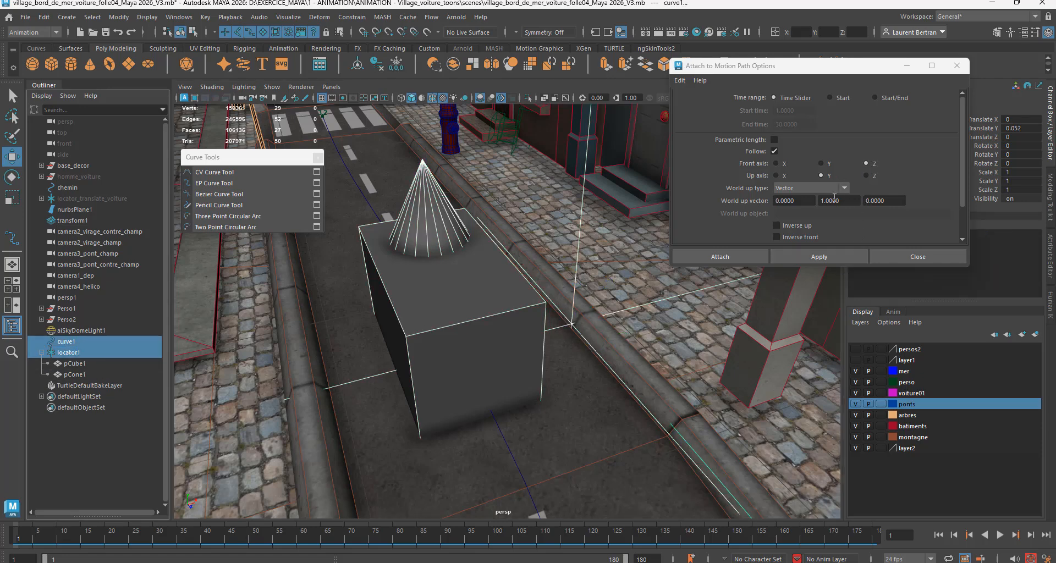
pyautogui.click(801, 258)
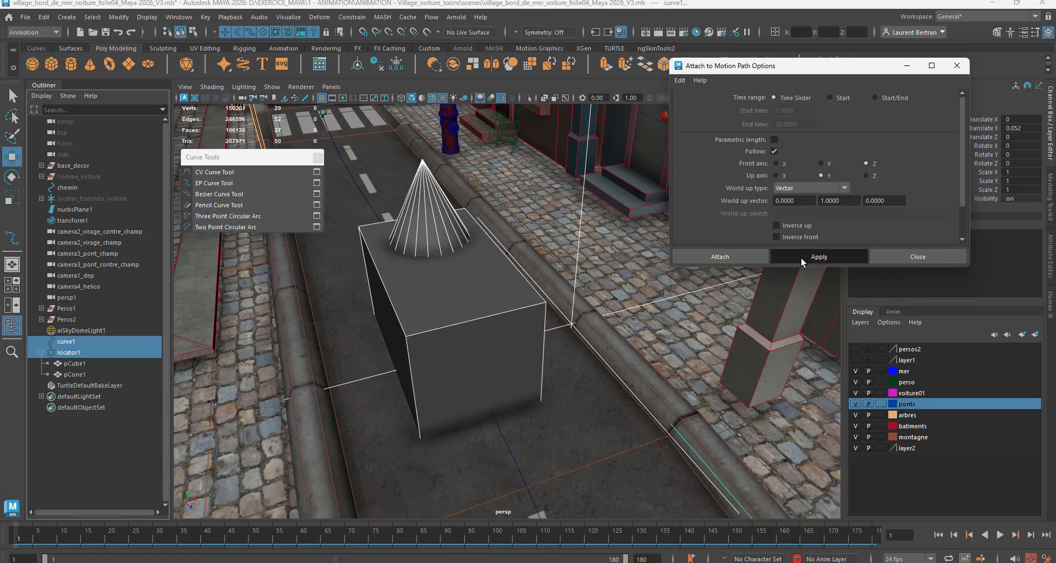
# Step: Play the animation to check how the cube follows the road bend, stopping at frame 103
pyautogui.keyDown('alt'); pyautogui.moveTo(738, 431); pyautogui.dragTo(605, 190, button='middle'); pyautogui.keyUp('alt')
pyautogui.keyDown('alt'); pyautogui.moveTo(640, 302); pyautogui.dragTo(631, 315); pyautogui.keyUp('alt')
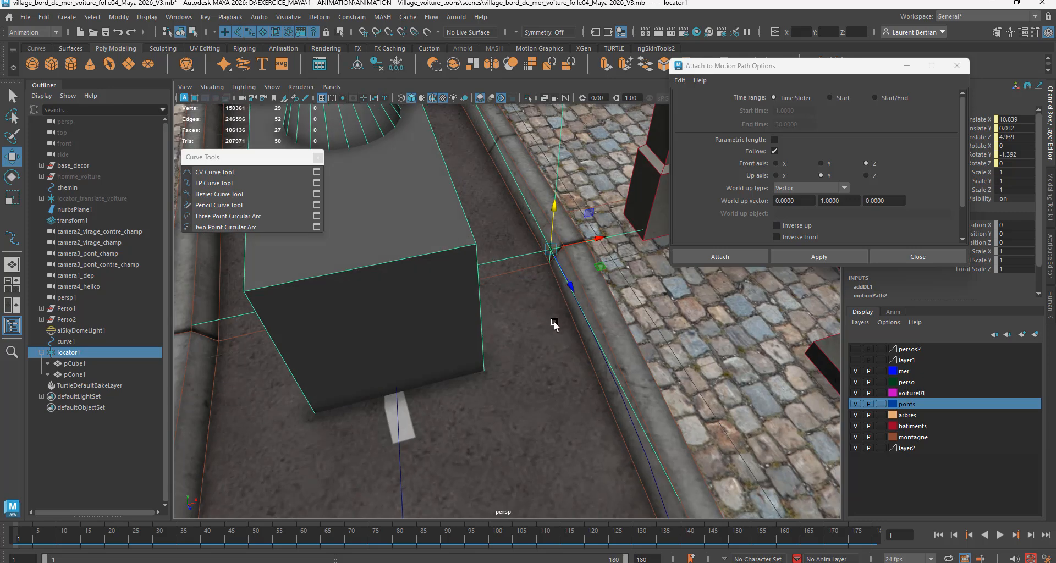
pyautogui.scroll(-3, 554, 322)
pyautogui.scroll(3, 476, 363)
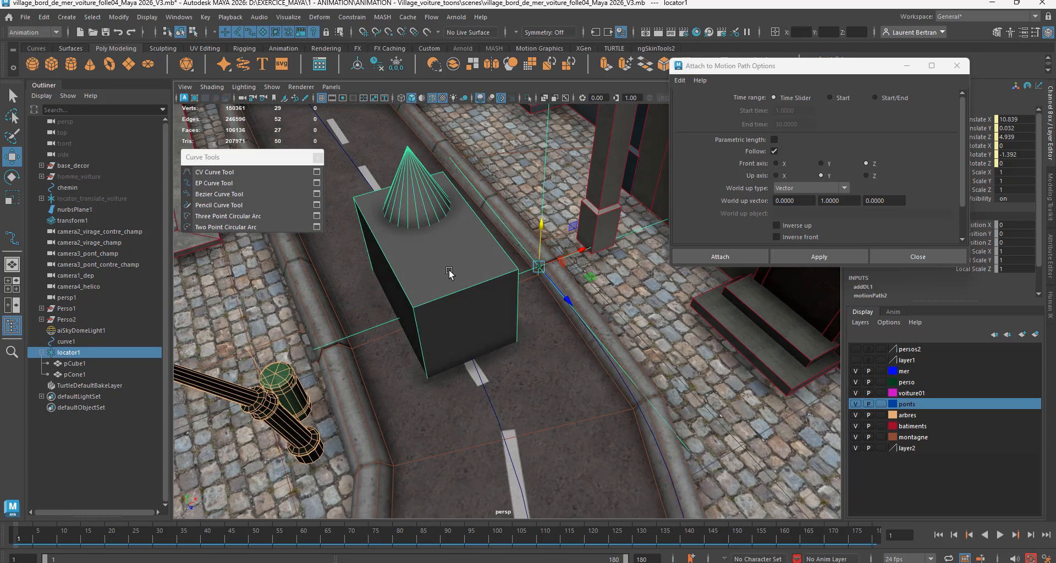
pyautogui.scroll(1, 487, 369)
pyautogui.keyDown('alt'); pyautogui.moveTo(496, 374); pyautogui.dragTo(486, 372); pyautogui.keyUp('alt')
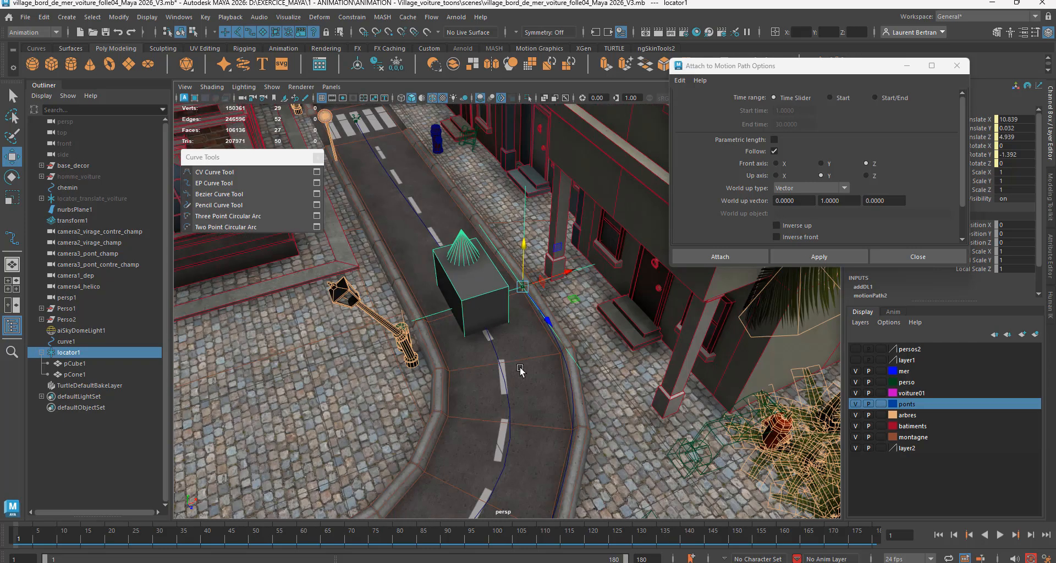
pyautogui.scroll(-3, 523, 366)
pyautogui.scroll(2, 522, 397)
pyautogui.keyDown('alt'); pyautogui.moveTo(542, 407); pyautogui.dragTo(506, 347, button='middle'); pyautogui.keyUp('alt')
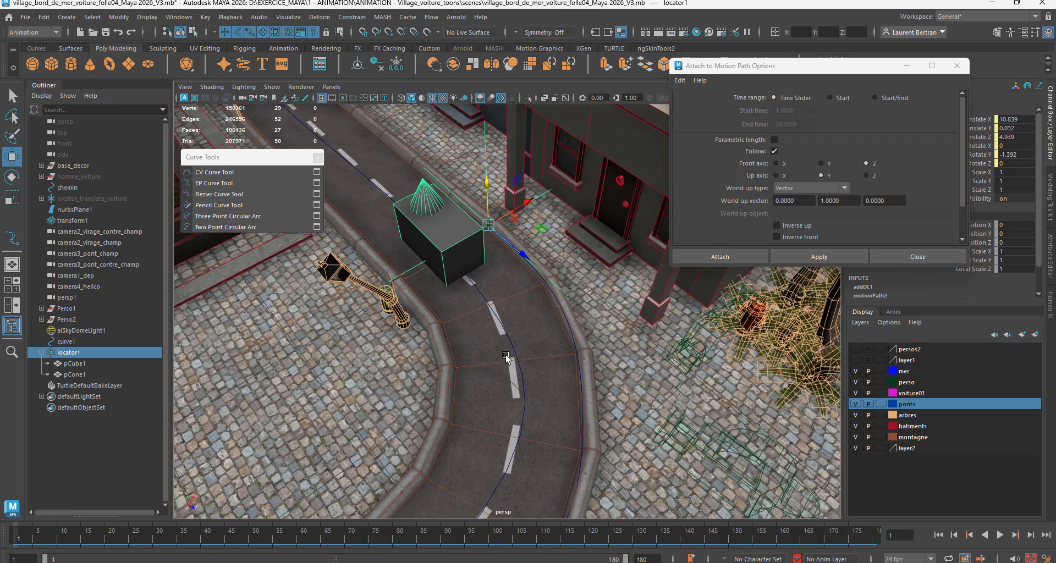
pyautogui.keyDown('alt'); pyautogui.moveTo(506, 348); pyautogui.dragTo(503, 356); pyautogui.keyUp('alt')
pyautogui.hotkey('alt', 'v')
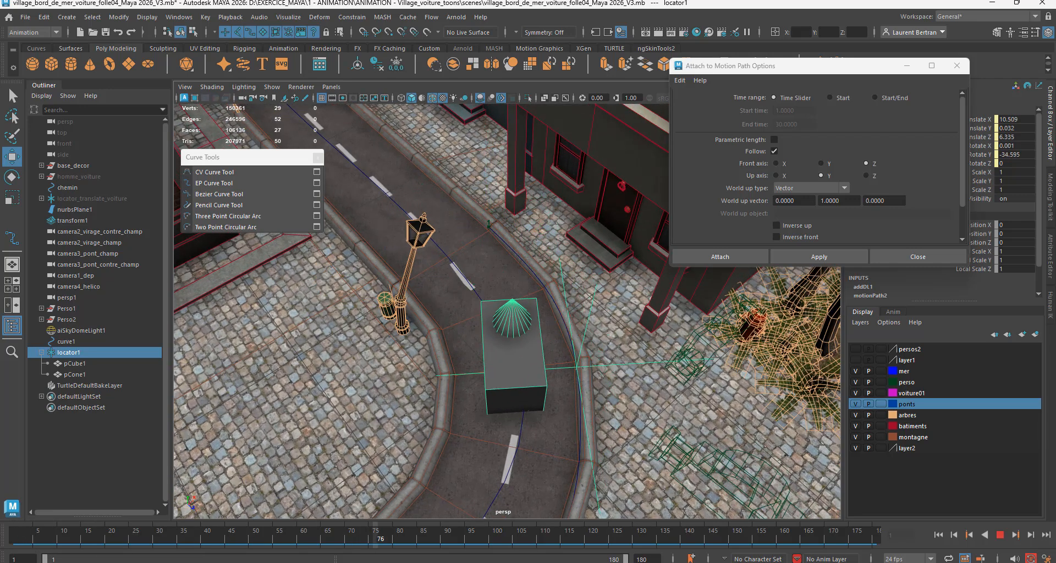
pyautogui.hotkey('alt', 'v')
# Step: Examine the cube's offset from the curb at frame 103 from several angles, and return to frame 1
pyautogui.scroll(-2, 594, 440)
pyautogui.keyDown('alt'); pyautogui.moveTo(594, 439); pyautogui.dragTo(529, 431, button='right'); pyautogui.keyUp('alt')
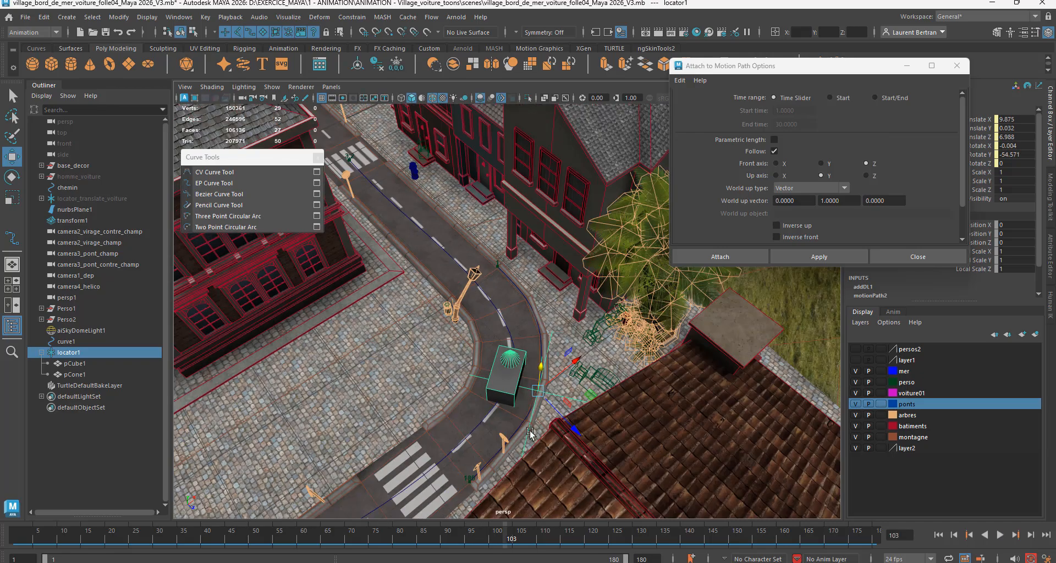
pyautogui.keyDown('alt'); pyautogui.moveTo(529, 430); pyautogui.dragTo(556, 416); pyautogui.keyUp('alt')
pyautogui.keyDown('alt'); pyautogui.moveTo(555, 415); pyautogui.dragTo(728, 430, button='right'); pyautogui.keyUp('alt')
pyautogui.keyDown('alt'); pyautogui.moveTo(727, 431); pyautogui.dragTo(610, 333, button='middle'); pyautogui.keyUp('alt')
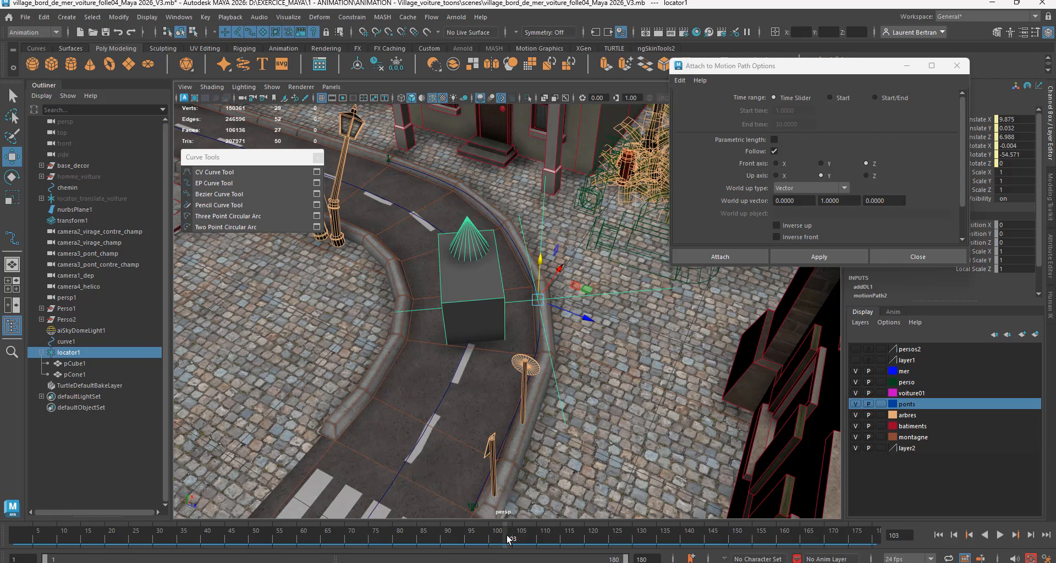
pyautogui.moveTo(507, 539); pyautogui.dragTo(10, 538)
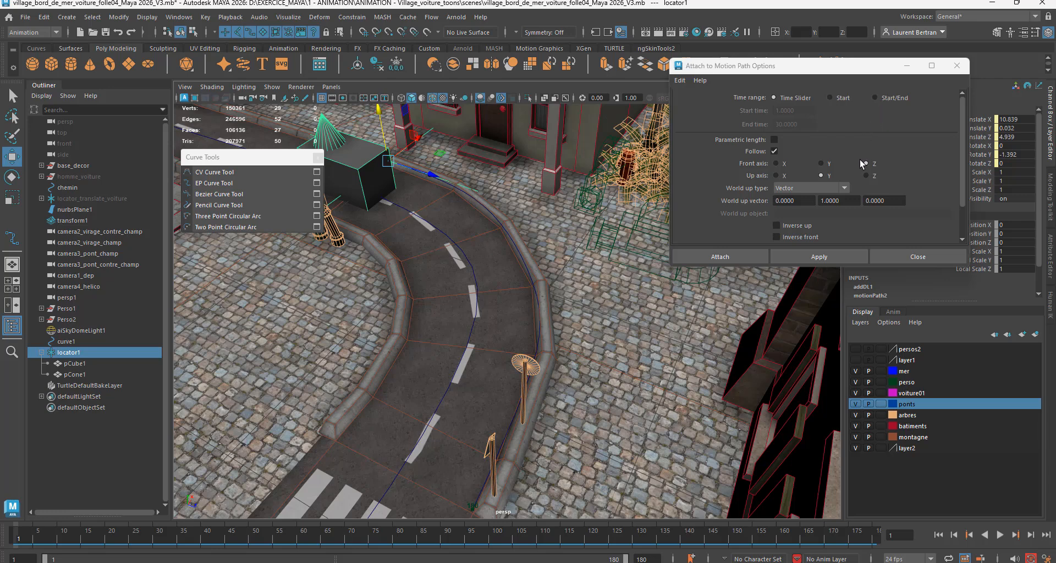
# Step: Close the motion path options, replay the animation, and return to frame 1
pyautogui.click(901, 260)
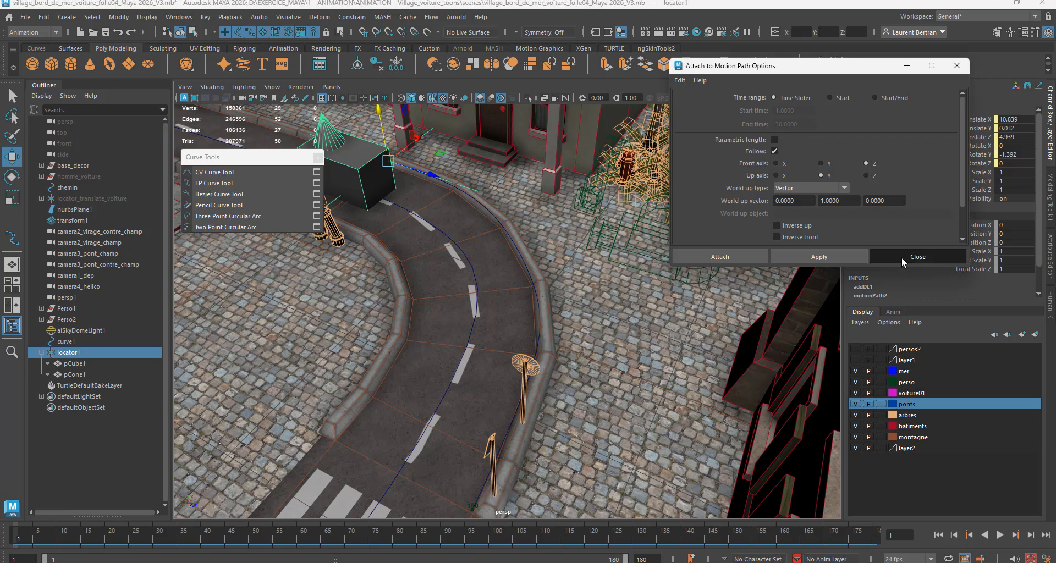
pyautogui.keyDown('alt'); pyautogui.moveTo(519, 323); pyautogui.dragTo(503, 333); pyautogui.keyUp('alt')
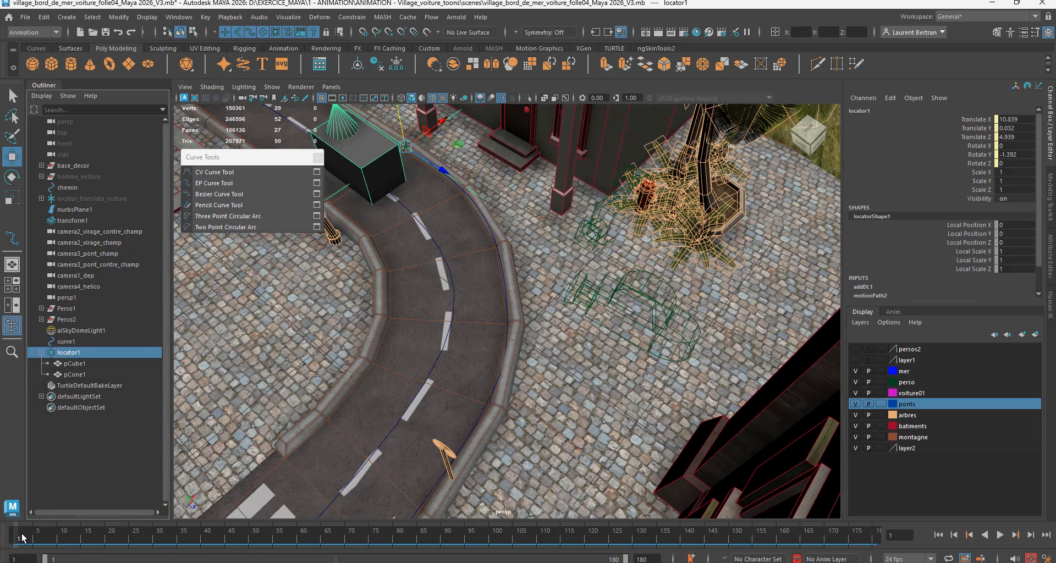
pyautogui.hotkey('alt', 'v')
pyautogui.moveTo(316, 557); pyautogui.dragTo(0, 554)
# Step: Test front axis X and Inverse Front in the locator's motion path attributes, restoring front axis Z and turning Inverse Front off
pyautogui.hotkey('ctrl', 'a')
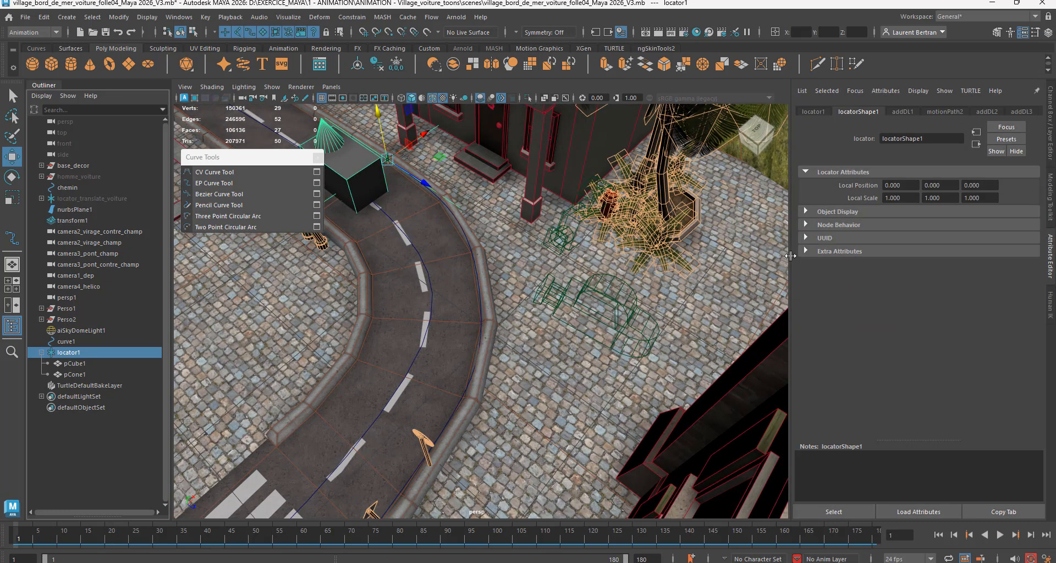
pyautogui.click(951, 113)
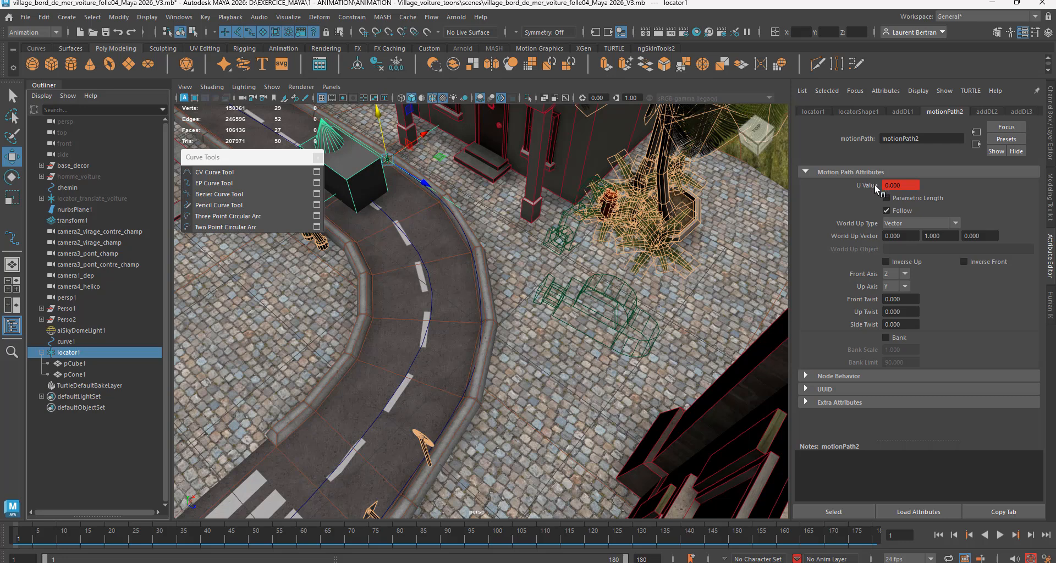
pyautogui.click(900, 276)
pyautogui.click(896, 284)
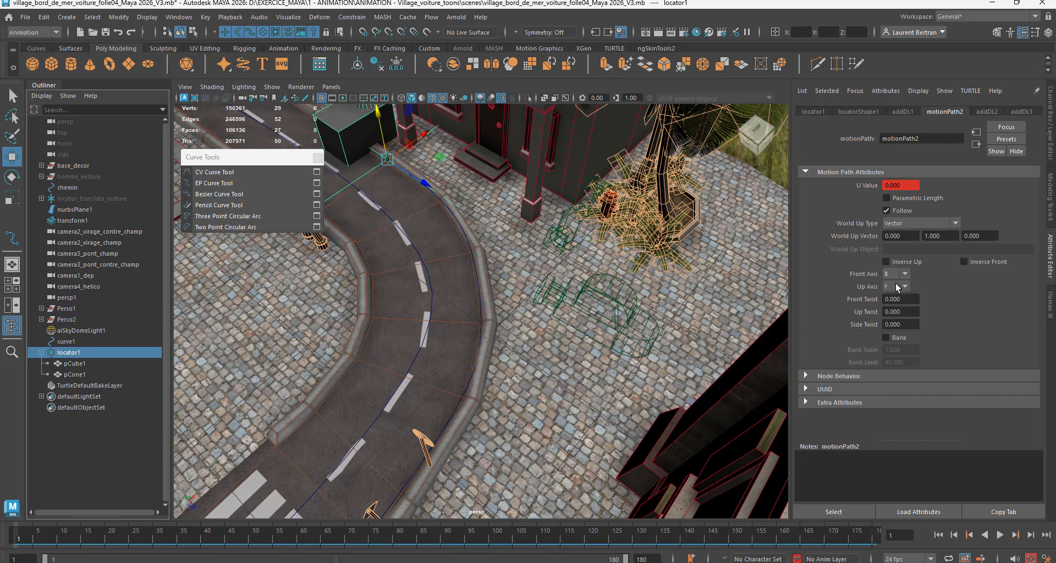
pyautogui.click(896, 286)
pyautogui.click(894, 308)
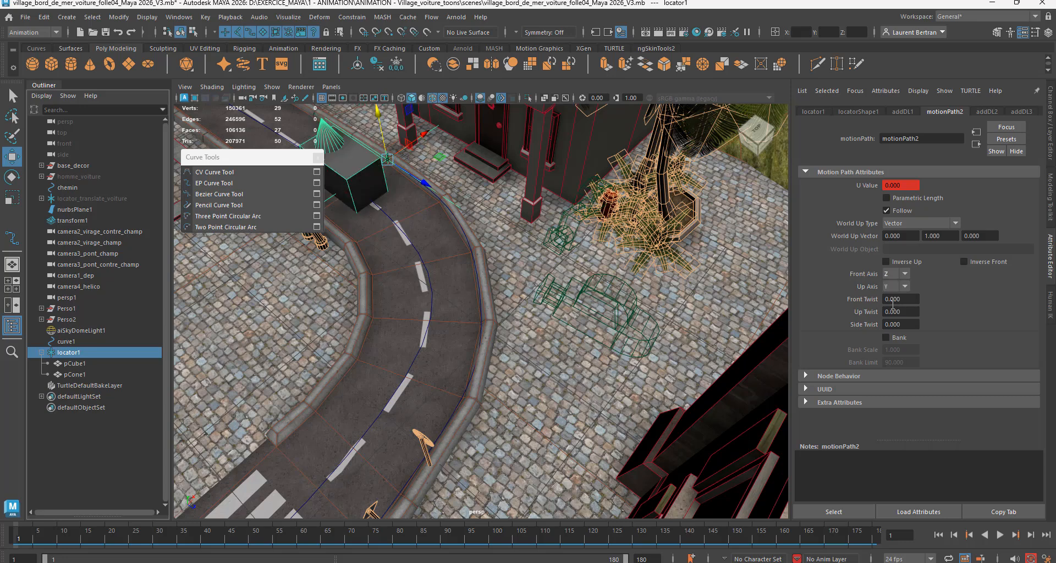
pyautogui.click(964, 262)
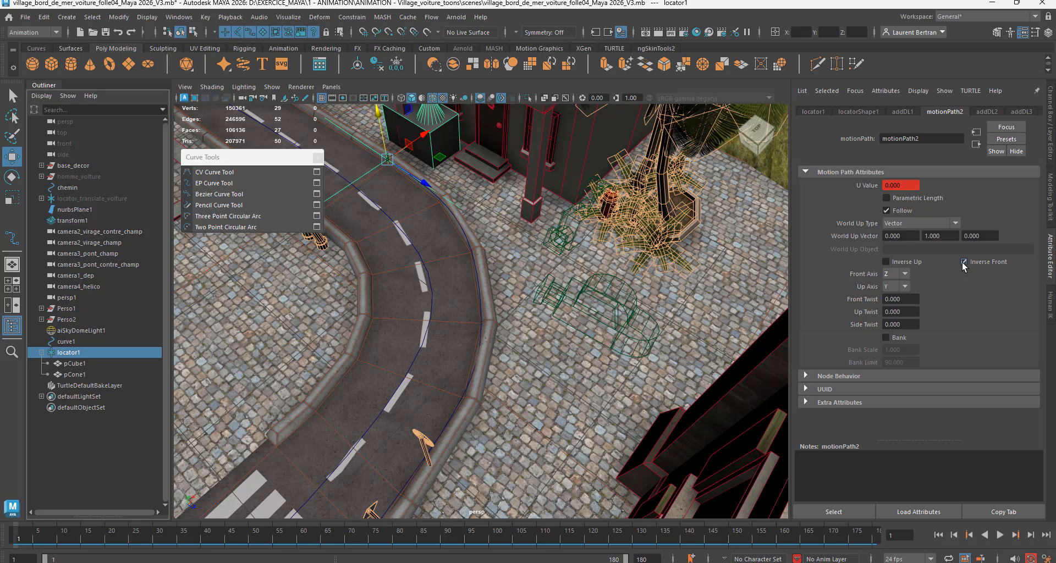
pyautogui.click(964, 263)
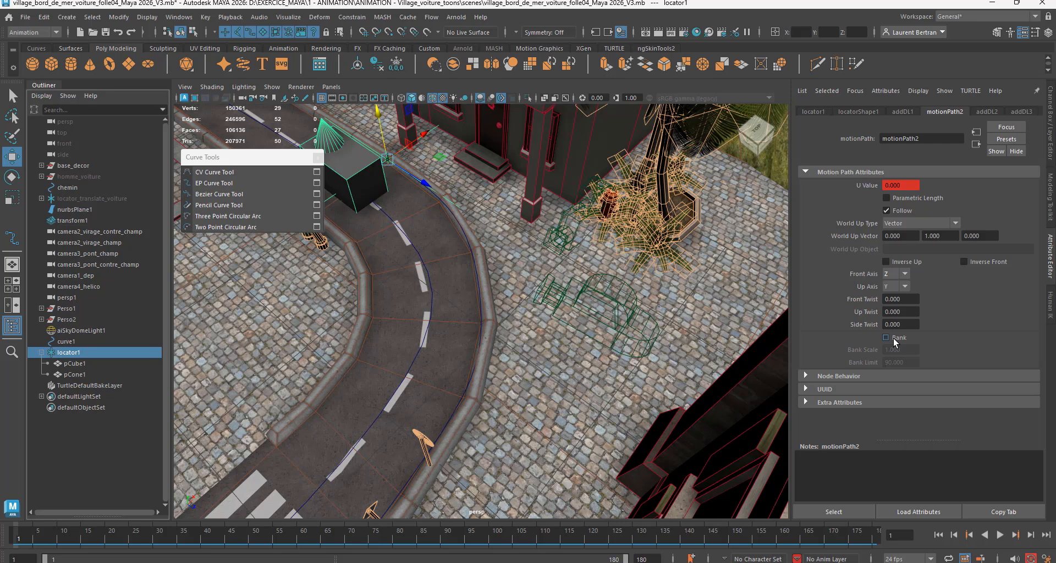
# Step: Try the Bank option on the locator's motion path by playing the animation, return to frame 1 and turn Bank off
pyautogui.click(887, 338)
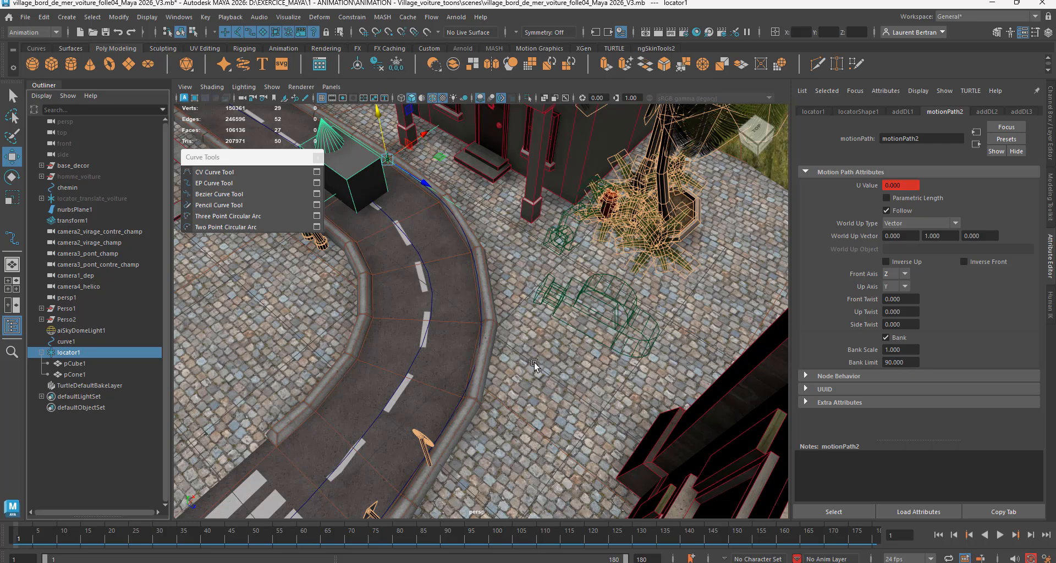
pyautogui.keyDown('alt'); pyautogui.moveTo(533, 364); pyautogui.dragTo(537, 356); pyautogui.keyUp('alt')
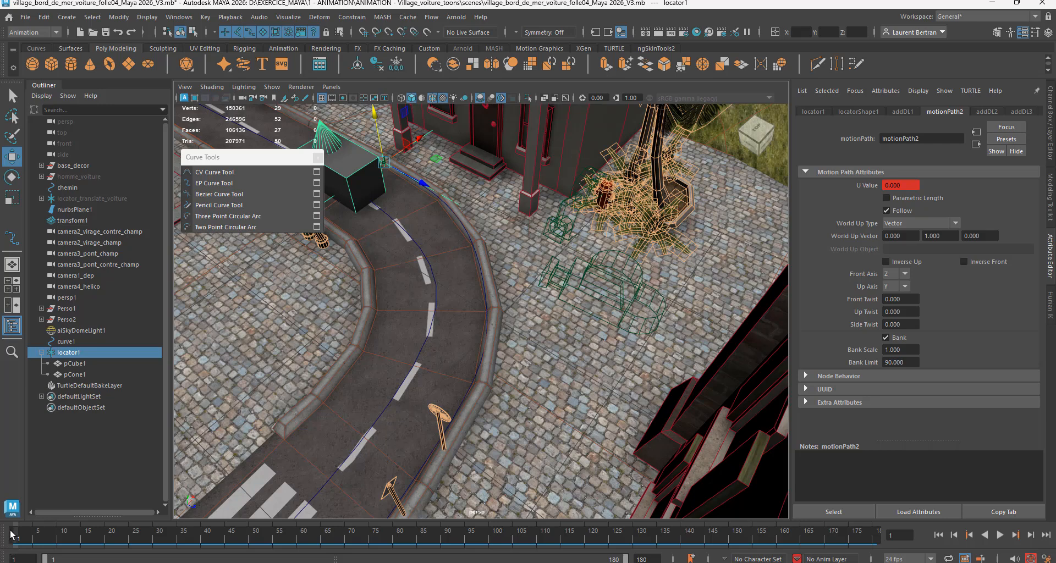
pyautogui.hotkey('alt', 'v')
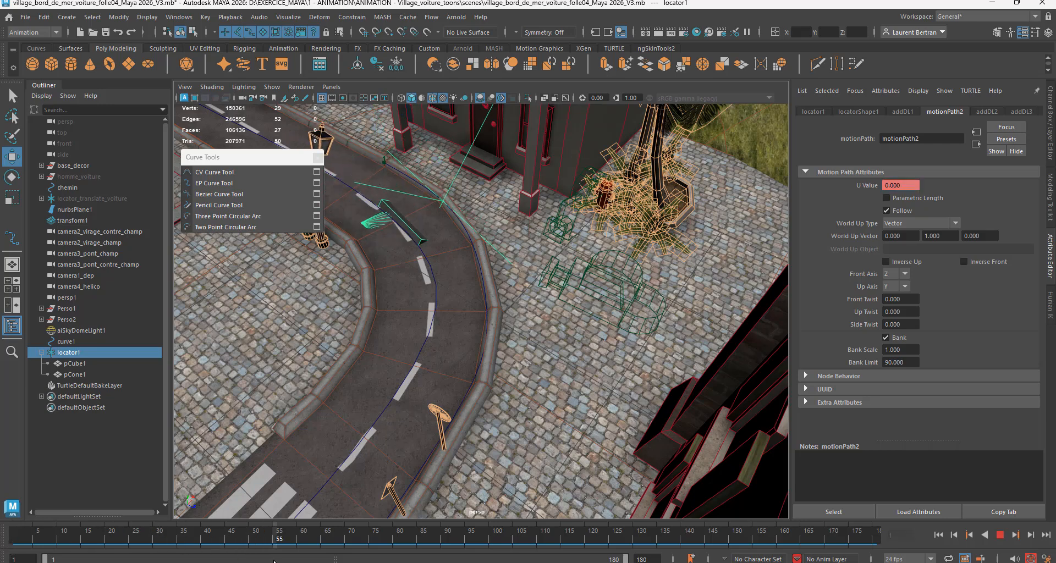
pyautogui.hotkey('alt', 'v')
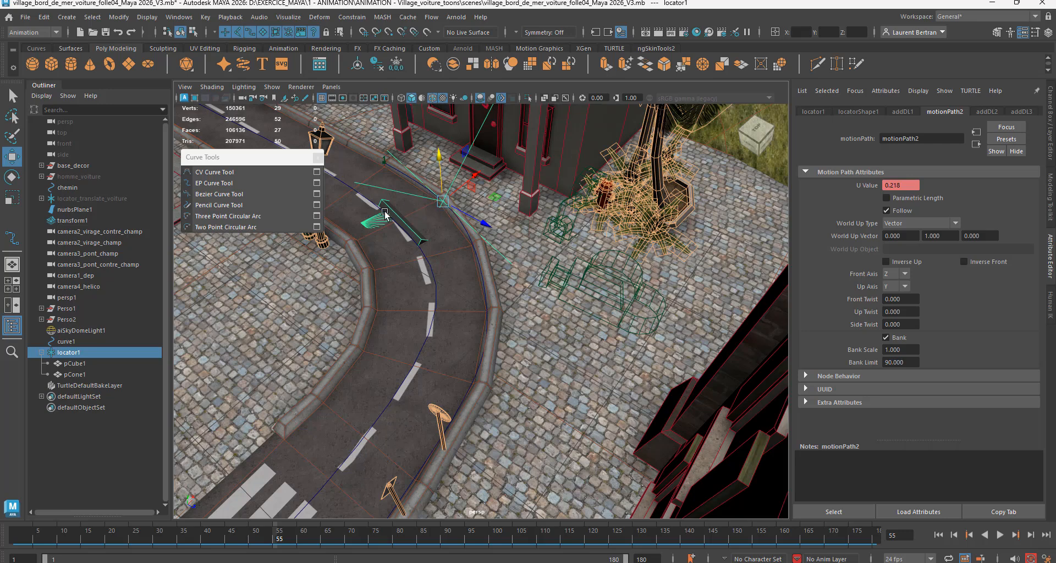
pyautogui.hotkey('alt', 'v')
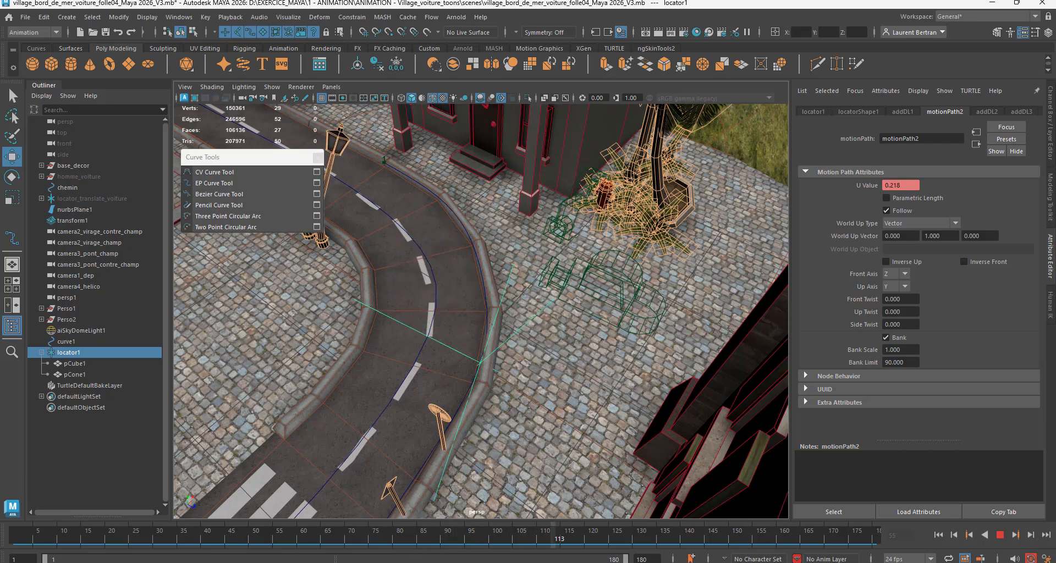
pyautogui.click(938, 535)
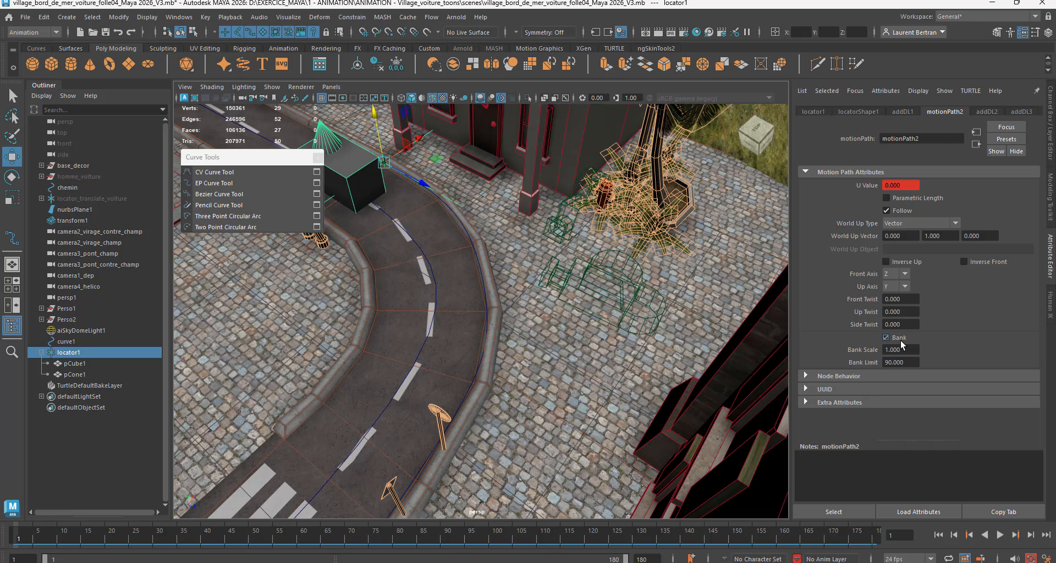
pyautogui.click(900, 340)
# Step: Select the cube parented under the locator and display its transform channels
pyautogui.keyDown('alt'); pyautogui.moveTo(379, 320); pyautogui.dragTo(394, 325); pyautogui.keyUp('alt')
pyautogui.keyDown('alt'); pyautogui.moveTo(394, 325); pyautogui.dragTo(468, 353, button='middle'); pyautogui.keyUp('alt')
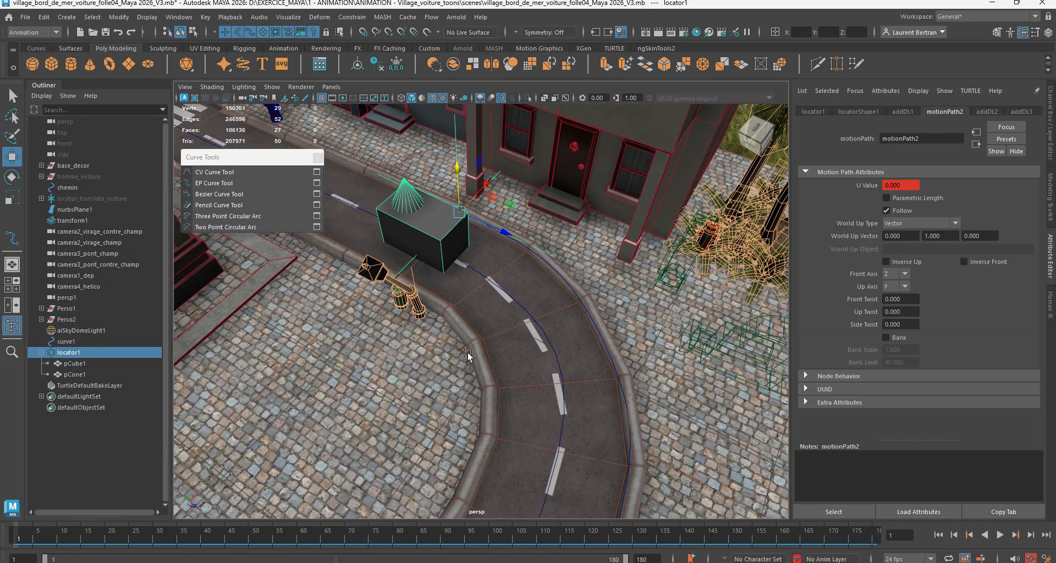
pyautogui.keyDown('alt'); pyautogui.moveTo(467, 353); pyautogui.dragTo(459, 352); pyautogui.keyUp('alt')
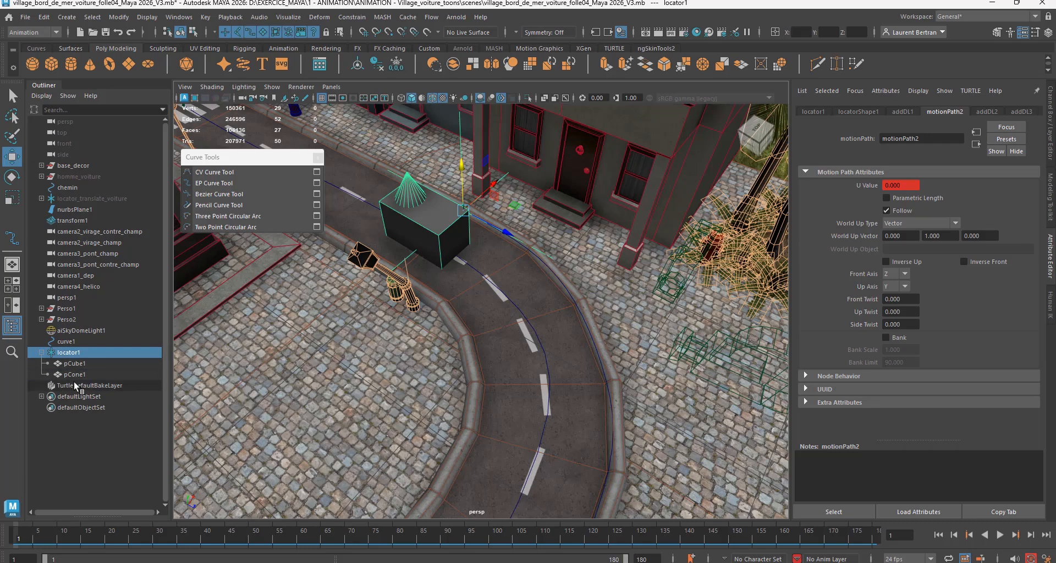
pyautogui.click(74, 364)
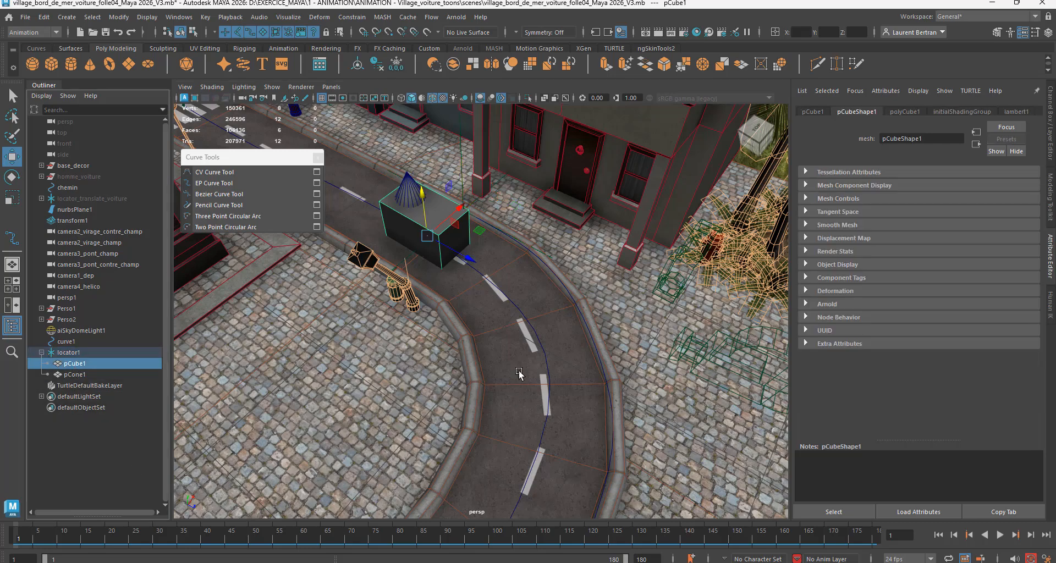
pyautogui.press('f')
pyautogui.scroll(-6, 473, 363)
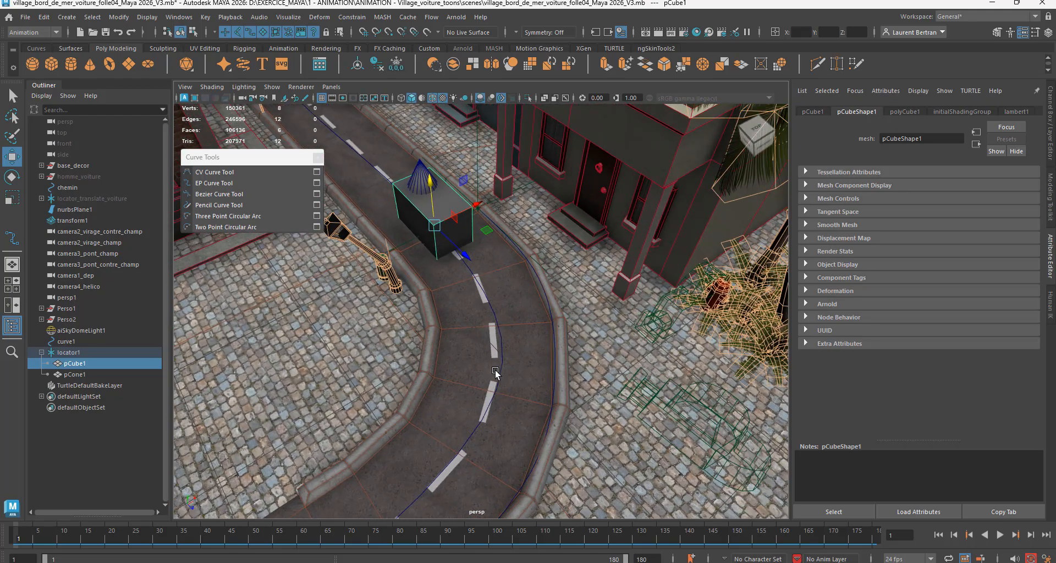
pyautogui.keyDown('alt'); pyautogui.moveTo(496, 371); pyautogui.dragTo(499, 373); pyautogui.keyUp('alt')
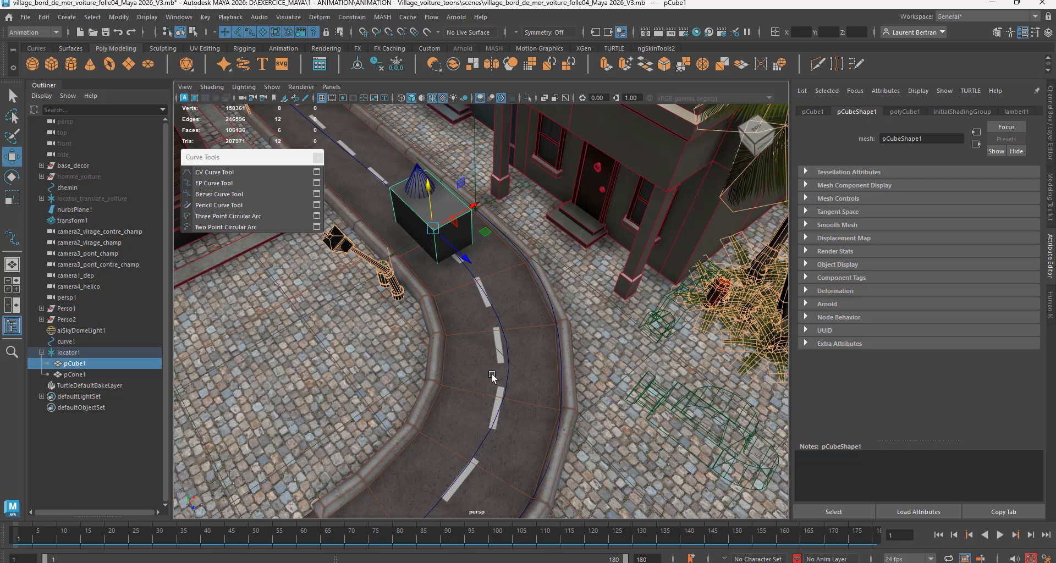
pyautogui.click(1051, 135)
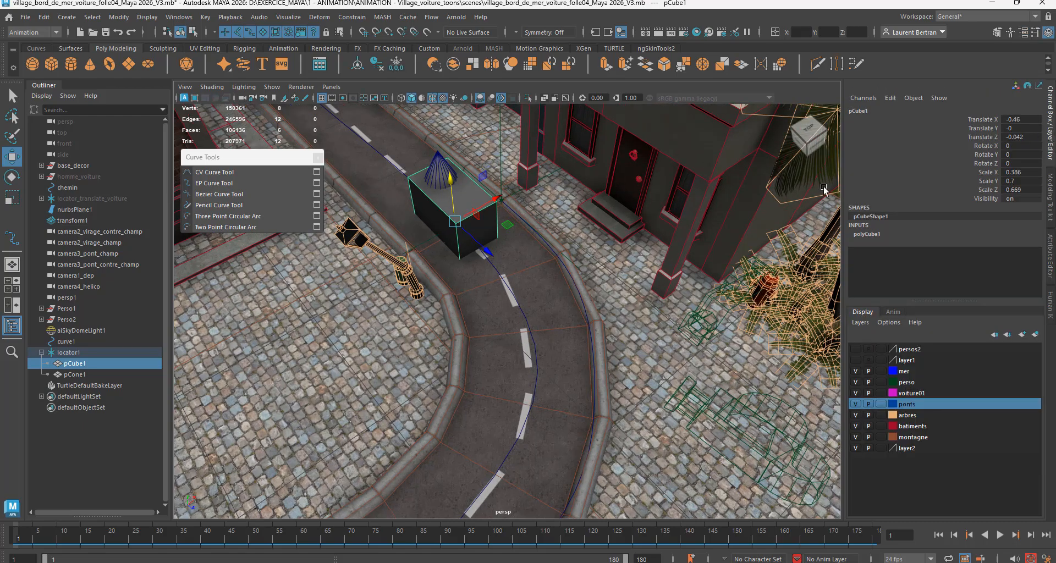
# Step: Edit the cube's pivot, moving it vertically down to road level beneath the cube
pyautogui.scroll(5, 500, 251)
pyautogui.scroll(-5, 497, 244)
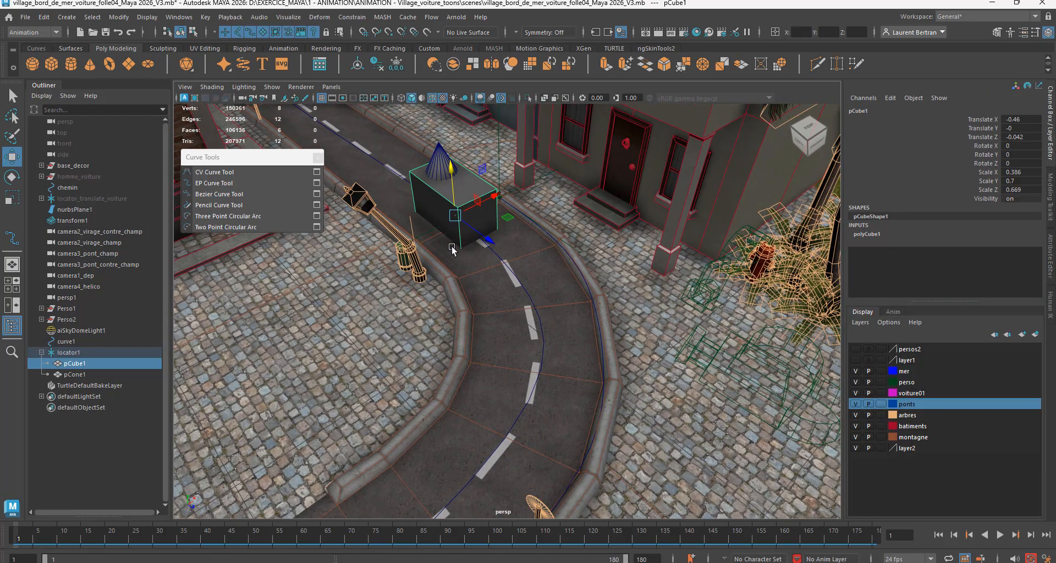
pyautogui.keyDown('alt'); pyautogui.moveTo(451, 247); pyautogui.dragTo(509, 238, button='right'); pyautogui.keyUp('alt')
pyautogui.keyDown('alt'); pyautogui.moveTo(509, 238); pyautogui.dragTo(572, 380, button='middle'); pyautogui.keyUp('alt')
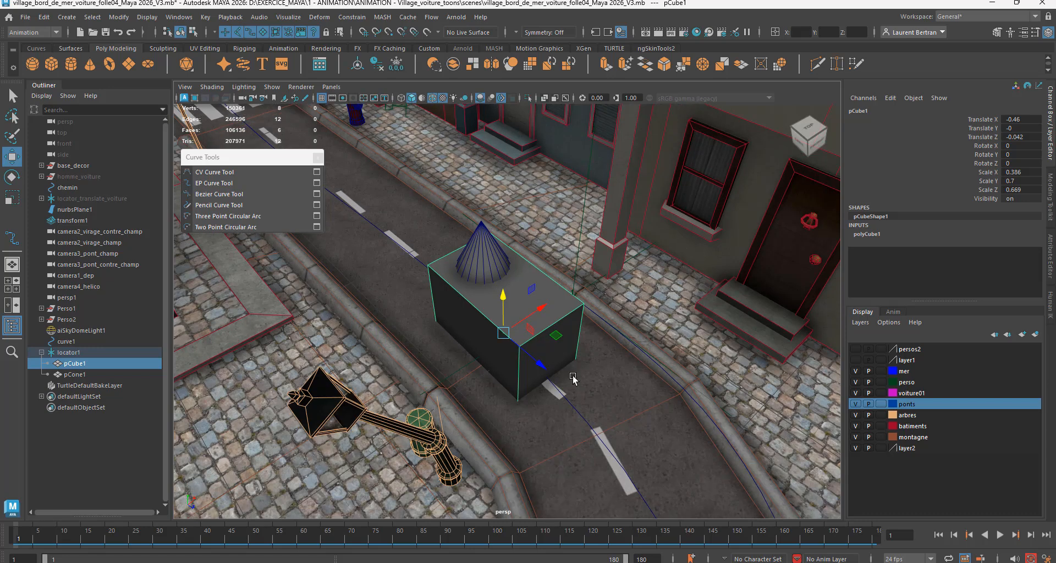
pyautogui.keyDown('alt'); pyautogui.moveTo(573, 379); pyautogui.dragTo(555, 368); pyautogui.keyUp('alt')
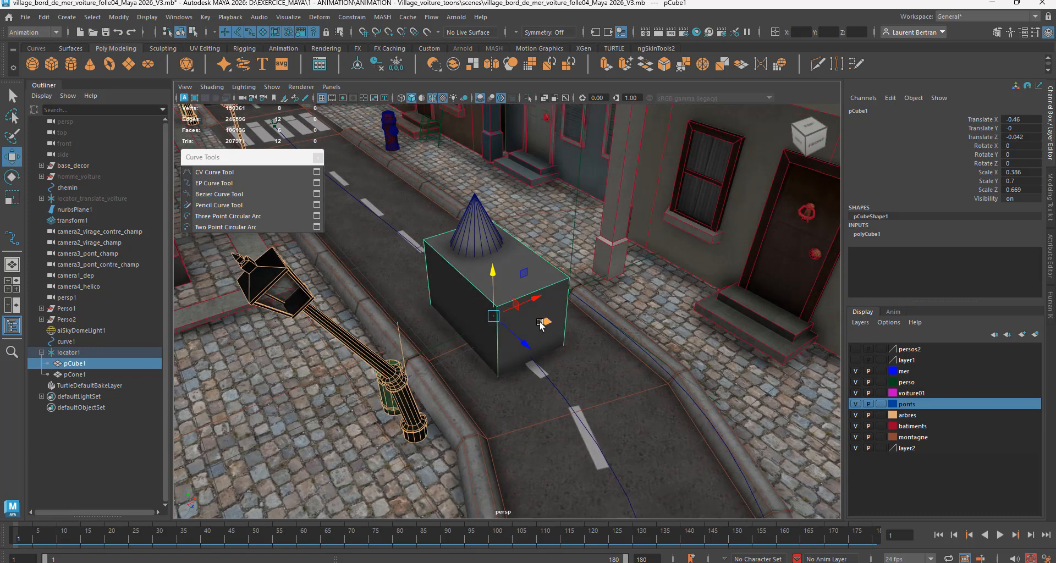
pyautogui.click(517, 293)
pyautogui.press('d')
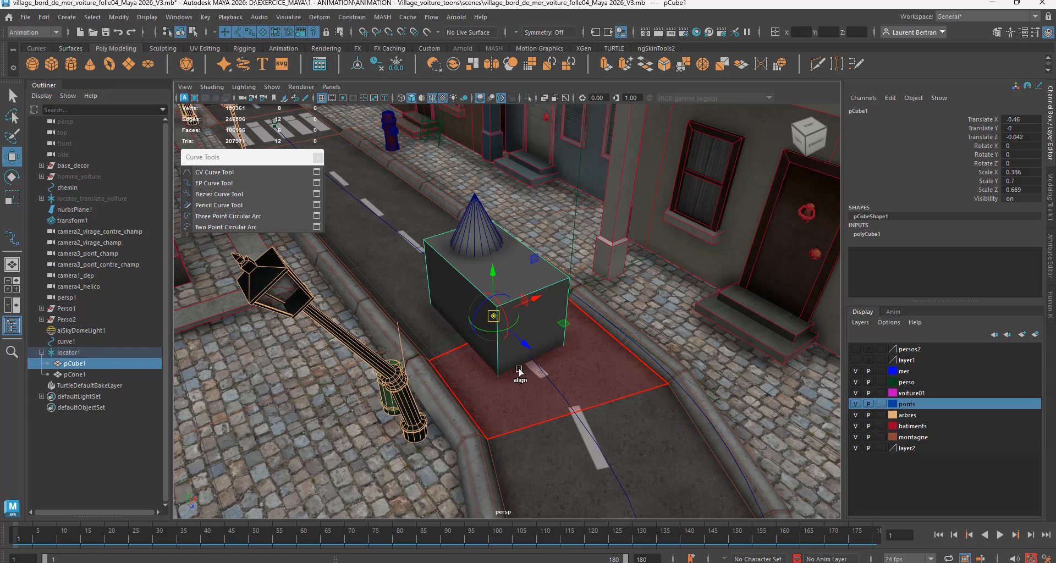
pyautogui.moveTo(493, 273); pyautogui.dragTo(494, 318)
pyautogui.keyDown('alt'); pyautogui.moveTo(582, 400); pyautogui.dragTo(545, 370); pyautogui.keyUp('alt')
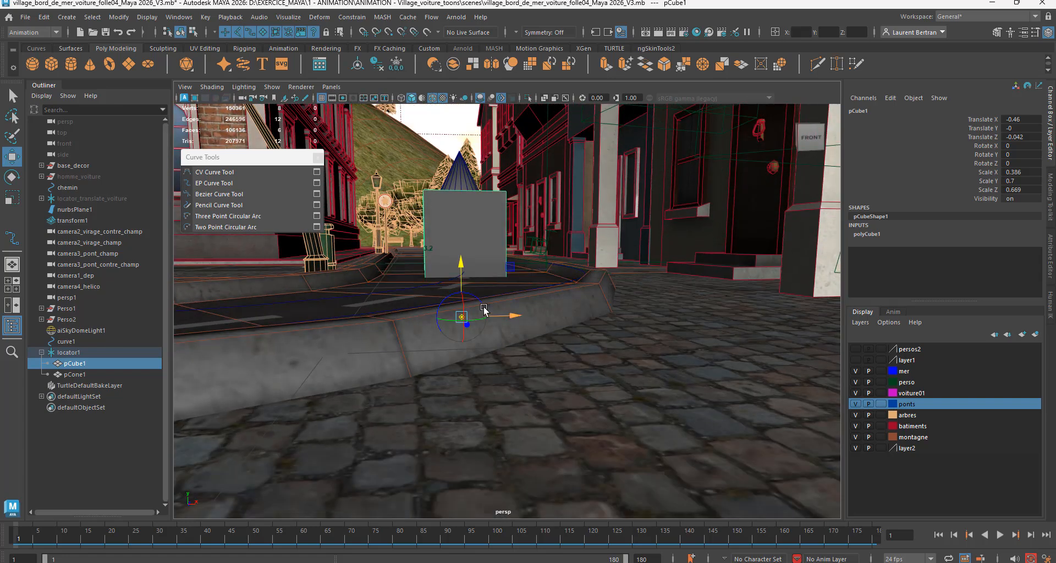
pyautogui.moveTo(464, 263); pyautogui.dragTo(461, 221)
pyautogui.moveTo(478, 311)
pyautogui.keyDown('alt'); pyautogui.mouseDown()
pyautogui.moveTo(505, 341)
pyautogui.moveTo(578, 334)
pyautogui.moveTo(585, 313)
pyautogui.moveTo(485, 317)
pyautogui.mouseUp(); pyautogui.keyUp('alt')
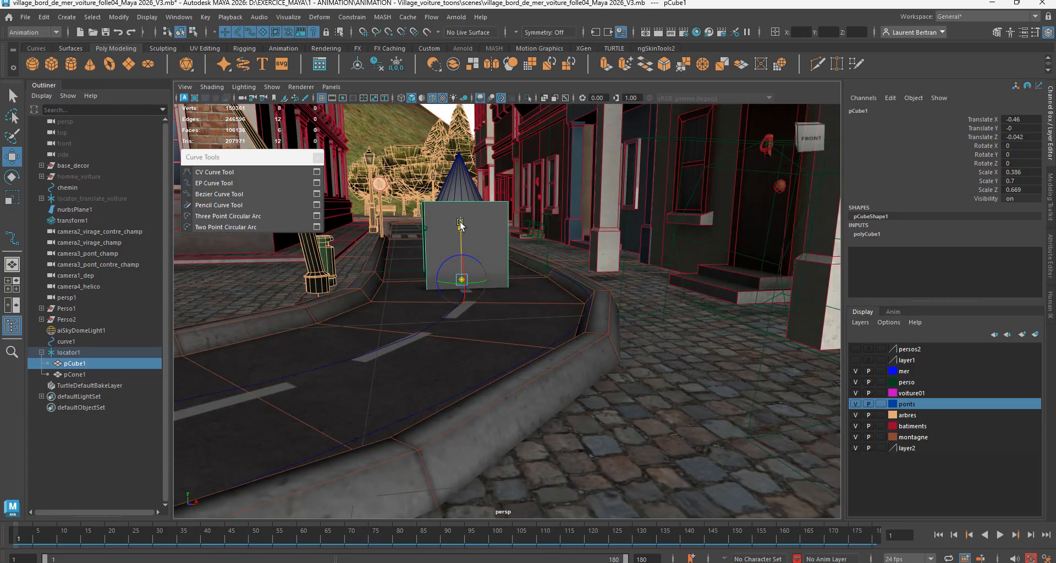
# Step: Show the cube and its pivot in the front orthographic view with wireframe display
pyautogui.click(331, 87)
pyautogui.moveTo(341, 100)
pyautogui.moveTo(356, 120)
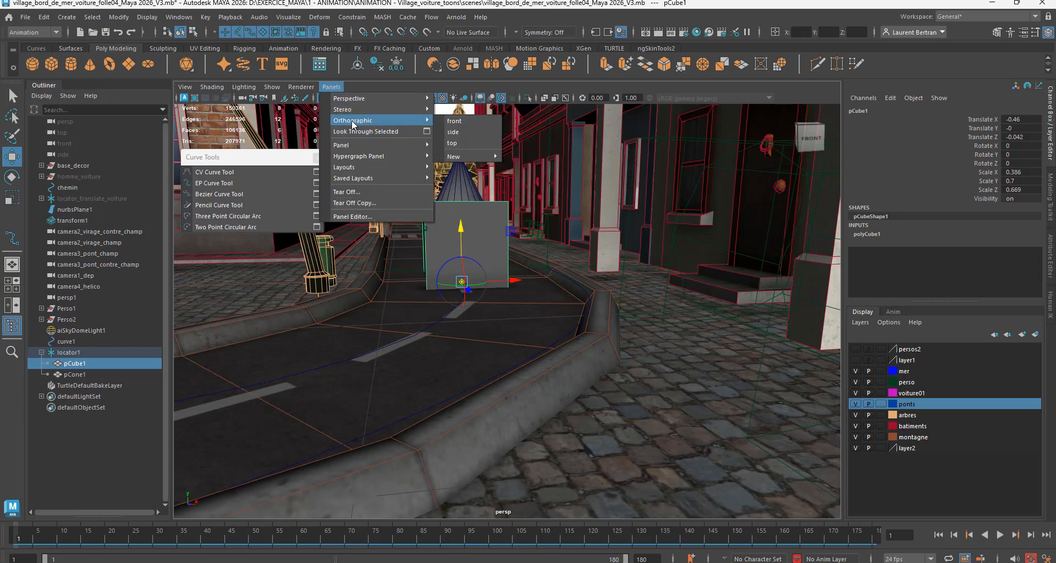
pyautogui.click(484, 122)
pyautogui.scroll(10, 514, 350)
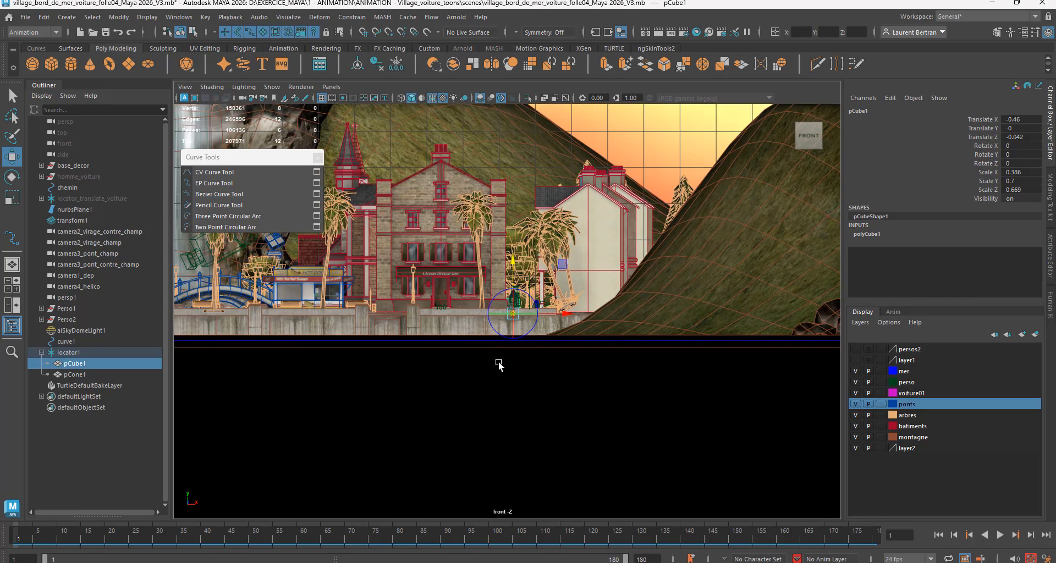
pyautogui.scroll(2, 494, 370)
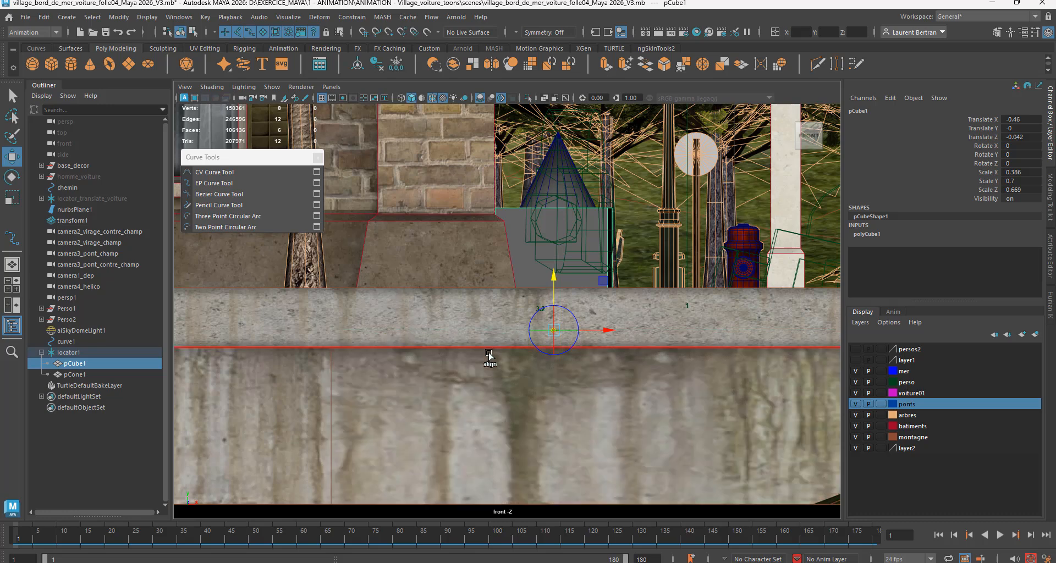
pyautogui.press('4')
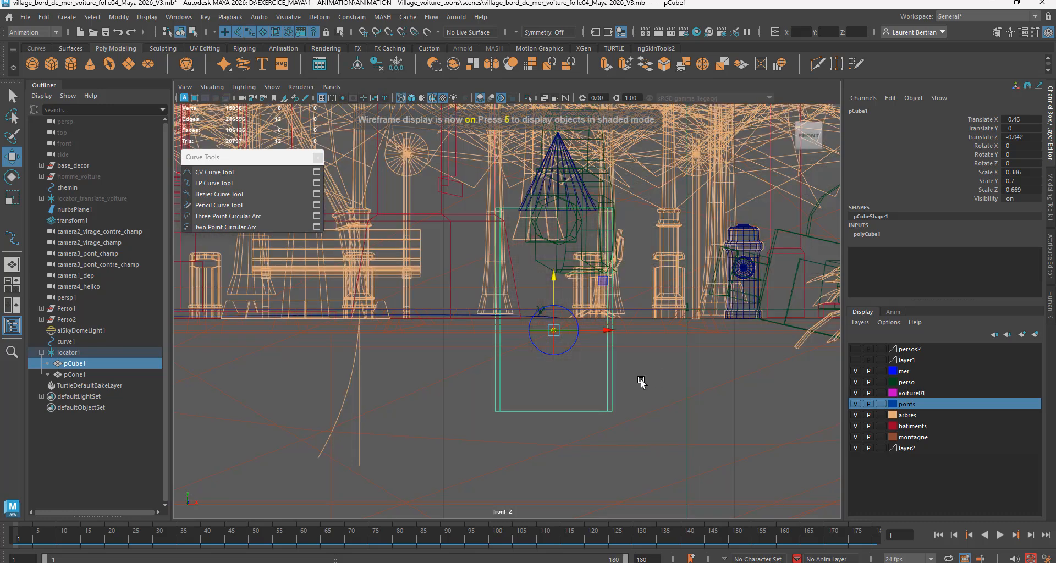
pyautogui.keyDown('alt'); pyautogui.moveTo(653, 390); pyautogui.dragTo(649, 384); pyautogui.keyUp('alt')
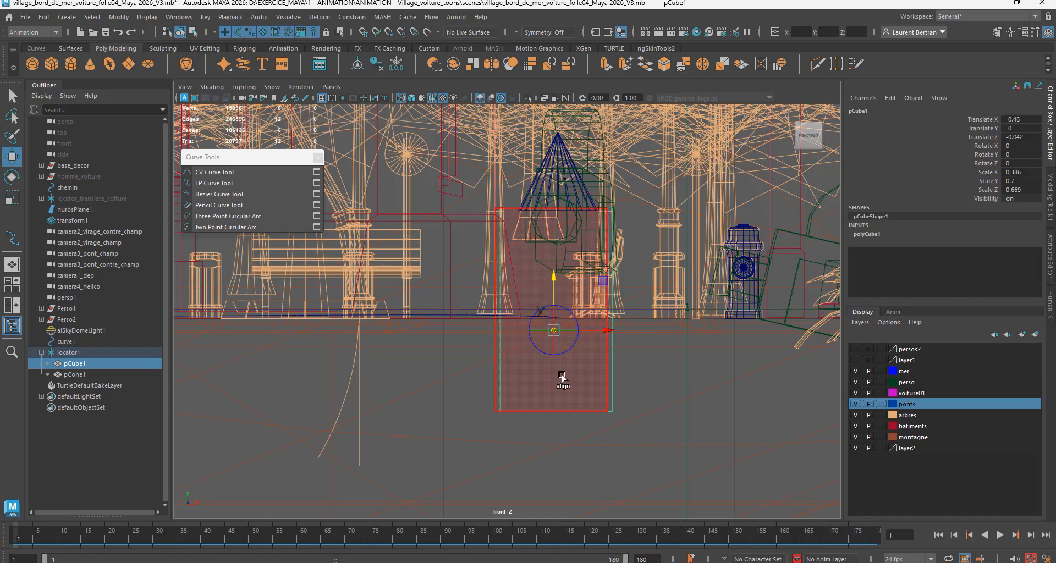
# Step: Inspect the cube and its pivot from the side in the perspective view, and return to the front orthographic view
pyautogui.click(331, 87)
pyautogui.moveTo(352, 99)
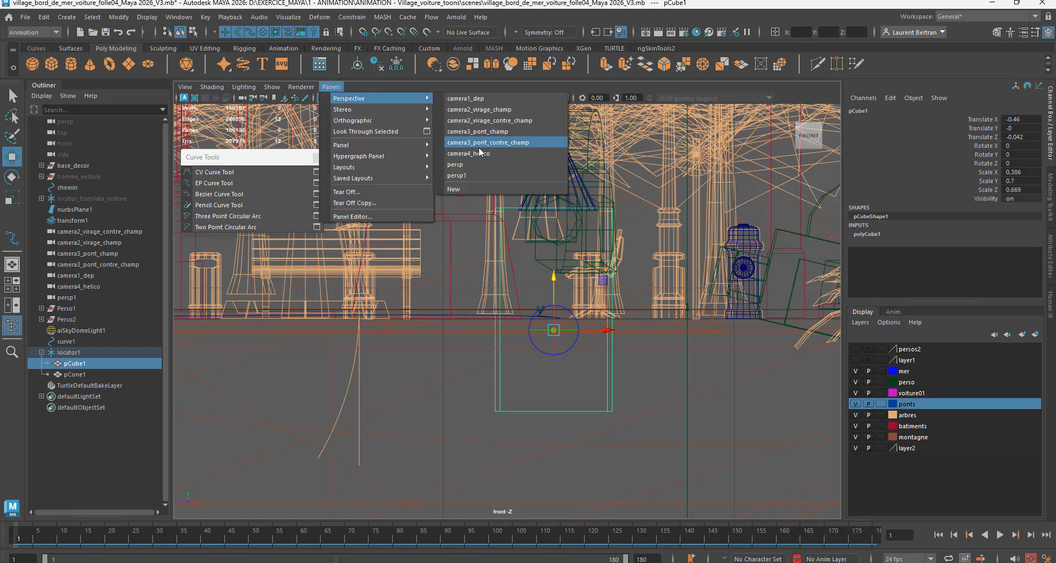
pyautogui.click(468, 165)
pyautogui.keyDown('alt'); pyautogui.moveTo(481, 292); pyautogui.dragTo(572, 300); pyautogui.keyUp('alt')
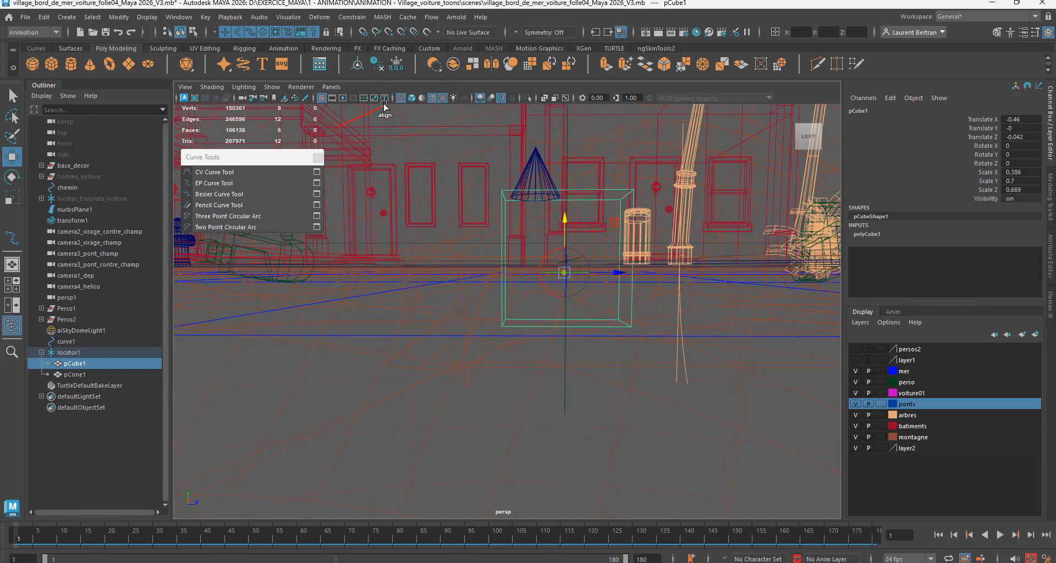
pyautogui.click(331, 87)
pyautogui.moveTo(352, 98)
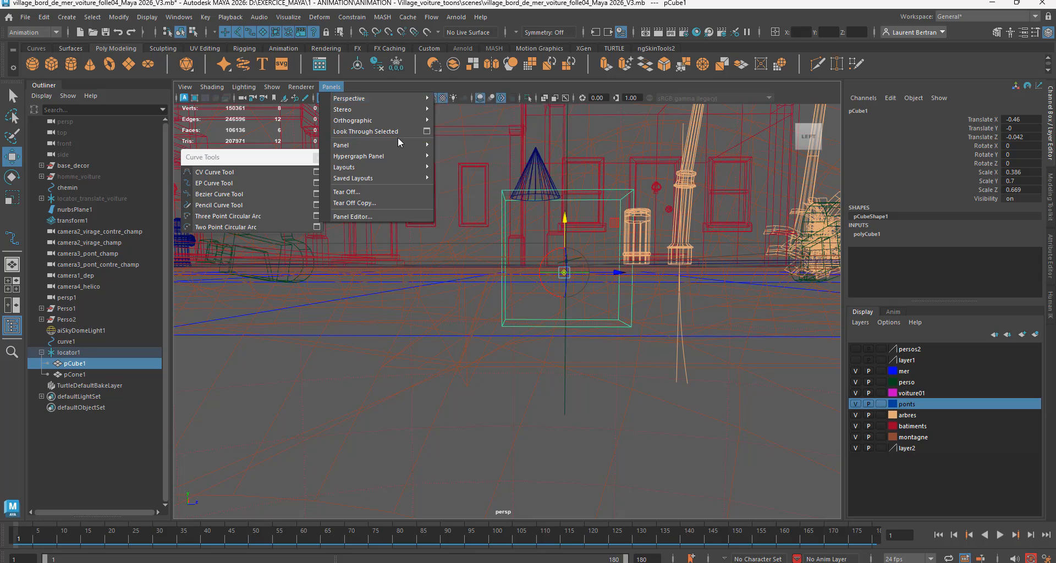
pyautogui.moveTo(390, 121)
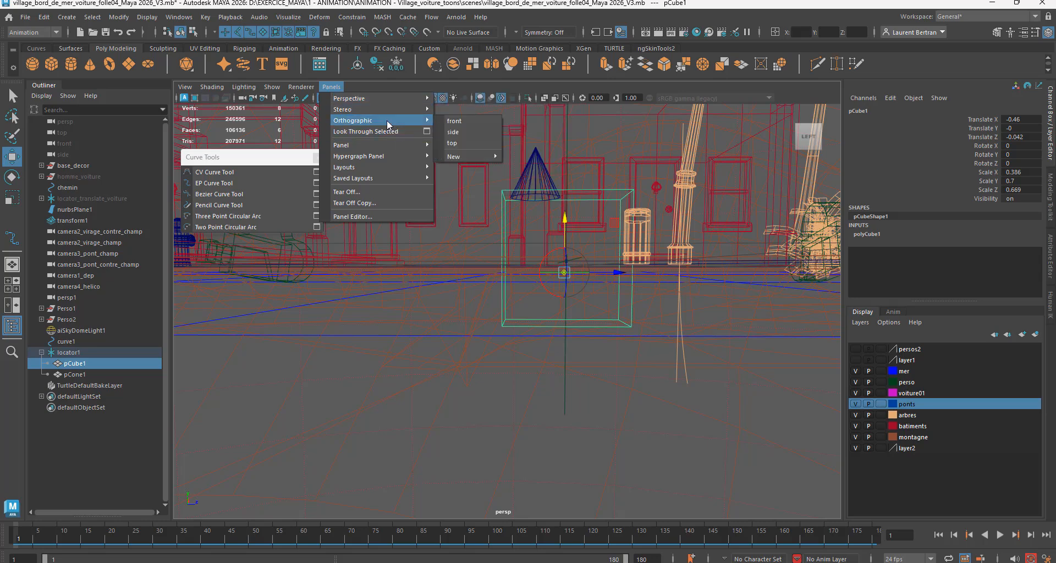
pyautogui.click(453, 121)
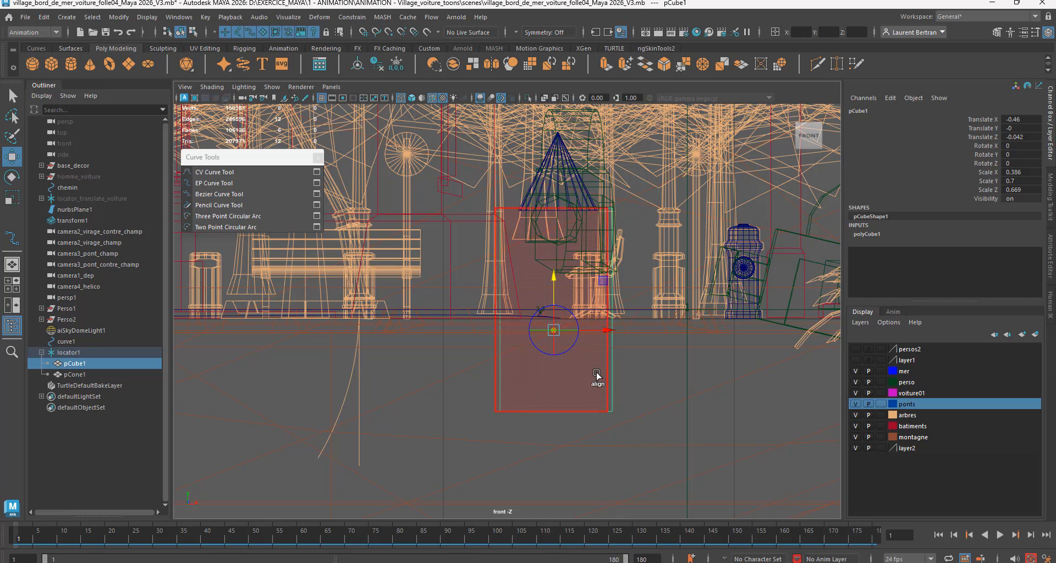
pyautogui.click(576, 377)
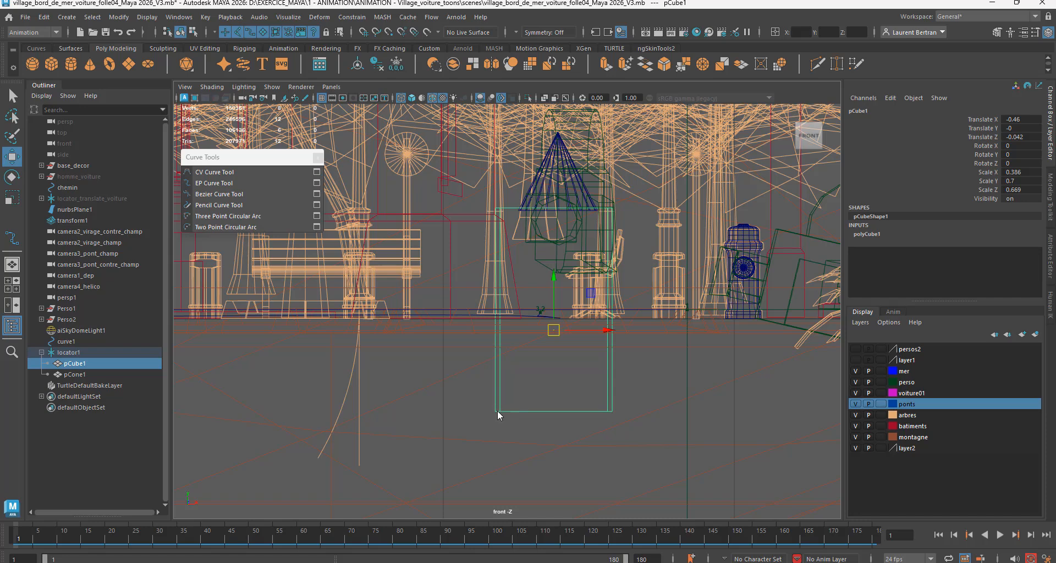
# Step: Raise the cube's bottom vertices up to the pivot at road level, and return to object selection
pyautogui.moveTo(497, 412); pyautogui.dragTo(444, 280, button='right')
pyautogui.moveTo(479, 397); pyautogui.dragTo(638, 438)
pyautogui.moveTo(553, 360); pyautogui.dragTo(553, 282)
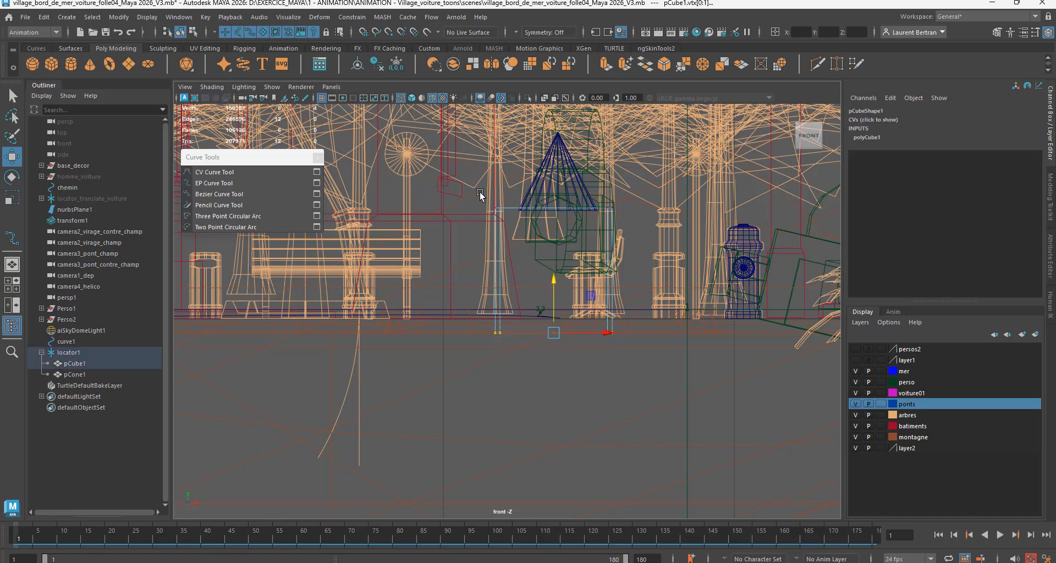
pyautogui.press('F8')
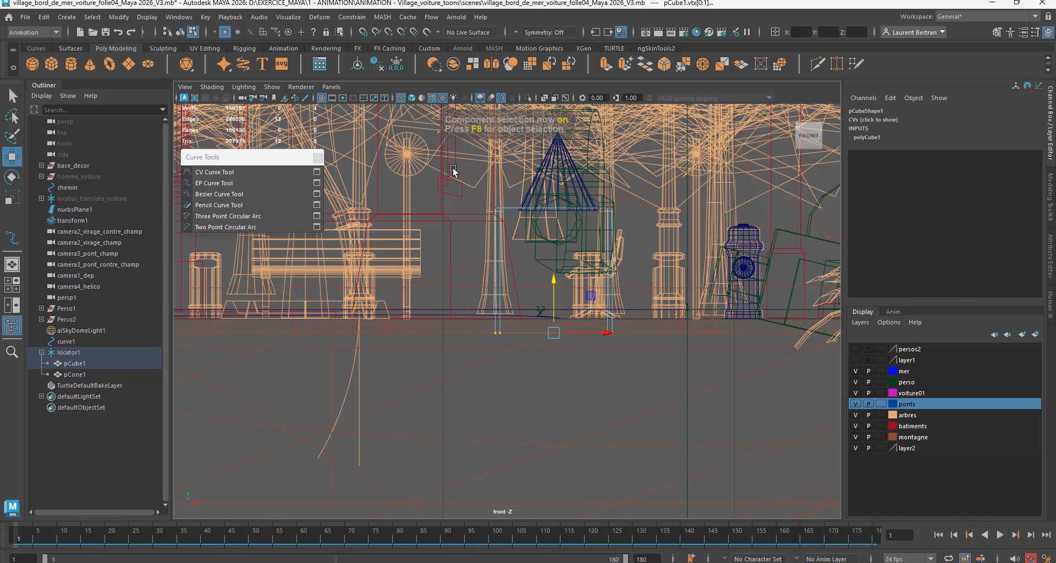
# Step: Show the cube on the road in the perspective view with textured shading
pyautogui.click(333, 86)
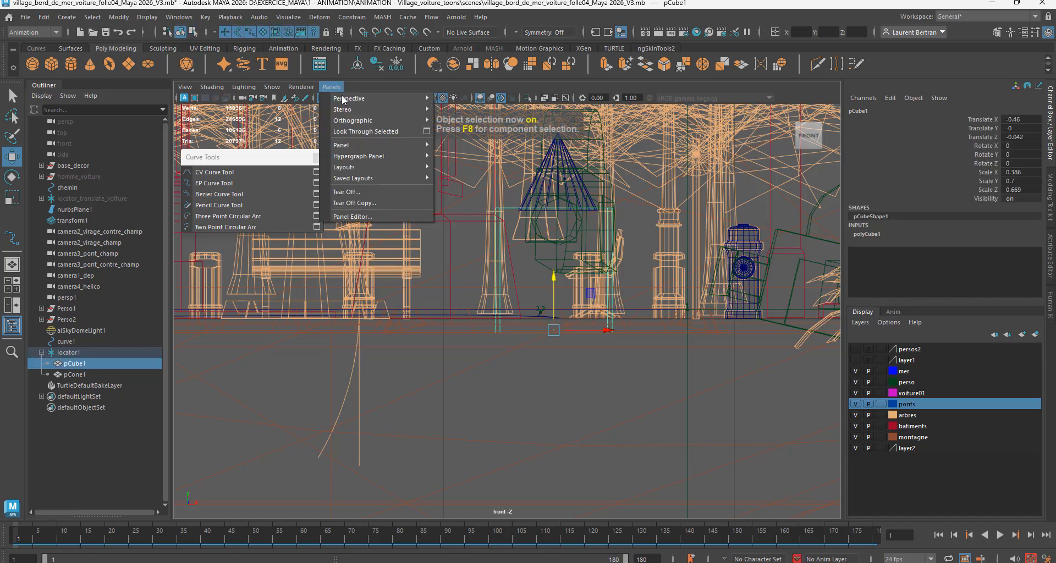
pyautogui.moveTo(380, 99)
pyautogui.click(478, 165)
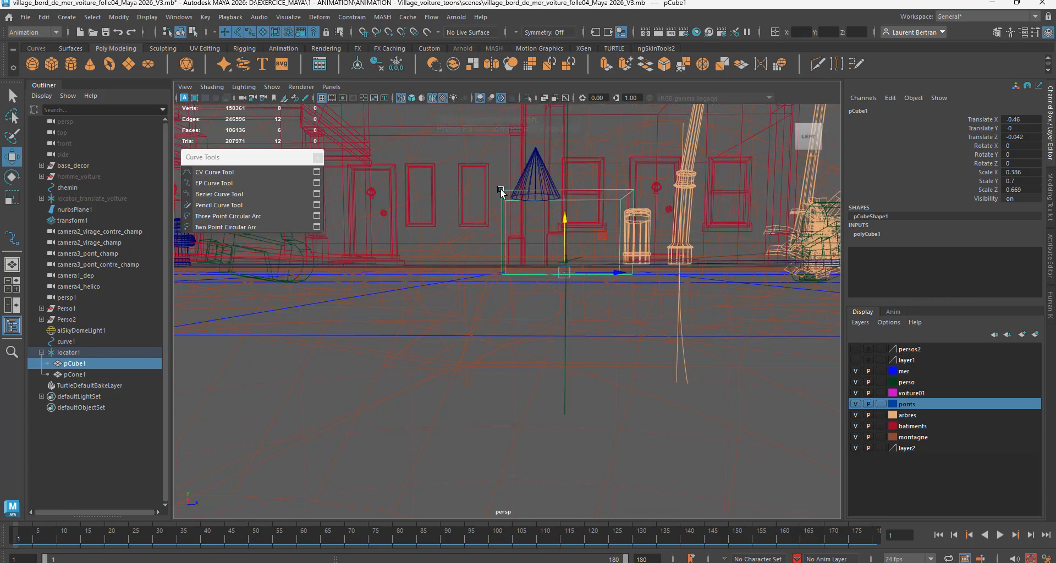
pyautogui.keyDown('alt'); pyautogui.moveTo(535, 252); pyautogui.dragTo(433, 300); pyautogui.keyUp('alt')
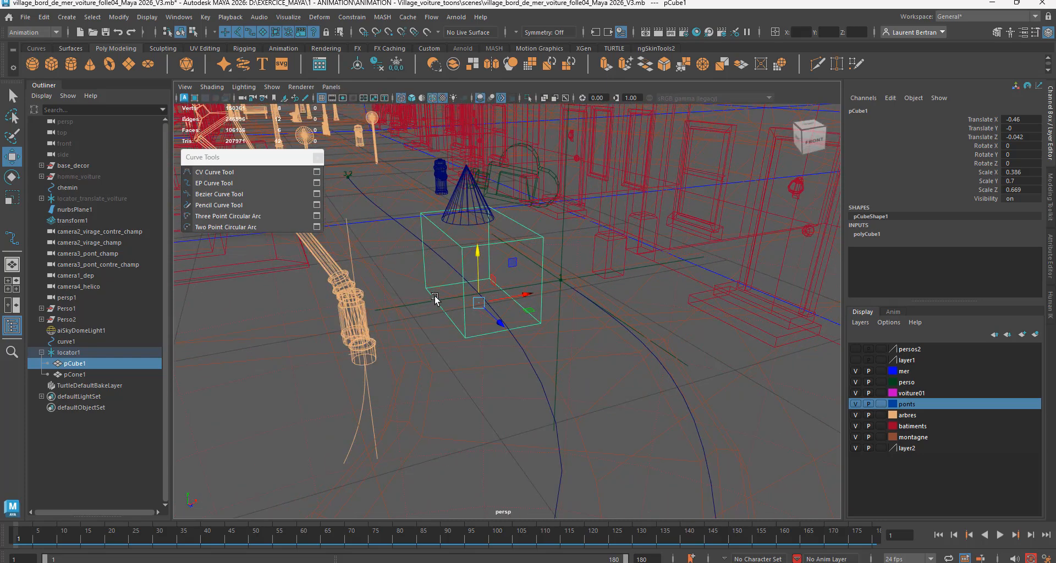
pyautogui.press('6')
pyautogui.press('5')
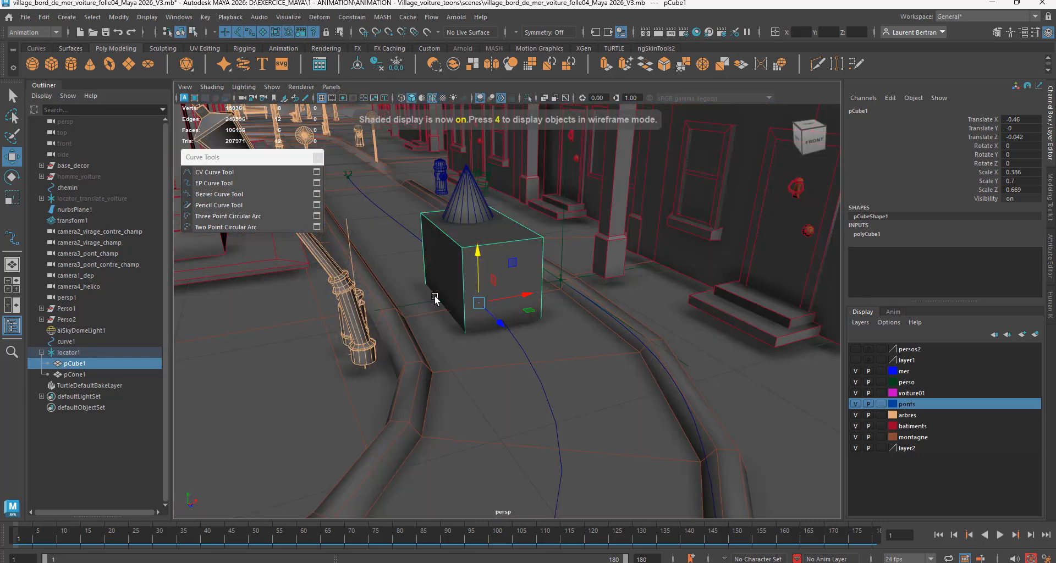
pyautogui.press('6')
pyautogui.keyDown('alt'); pyautogui.moveTo(556, 349); pyautogui.dragTo(563, 351); pyautogui.keyUp('alt')
pyautogui.keyDown('alt'); pyautogui.moveTo(563, 351); pyautogui.dragTo(616, 356, button='right'); pyautogui.keyUp('alt')
pyautogui.keyDown('alt'); pyautogui.moveTo(615, 356); pyautogui.dragTo(605, 349); pyautogui.keyUp('alt')
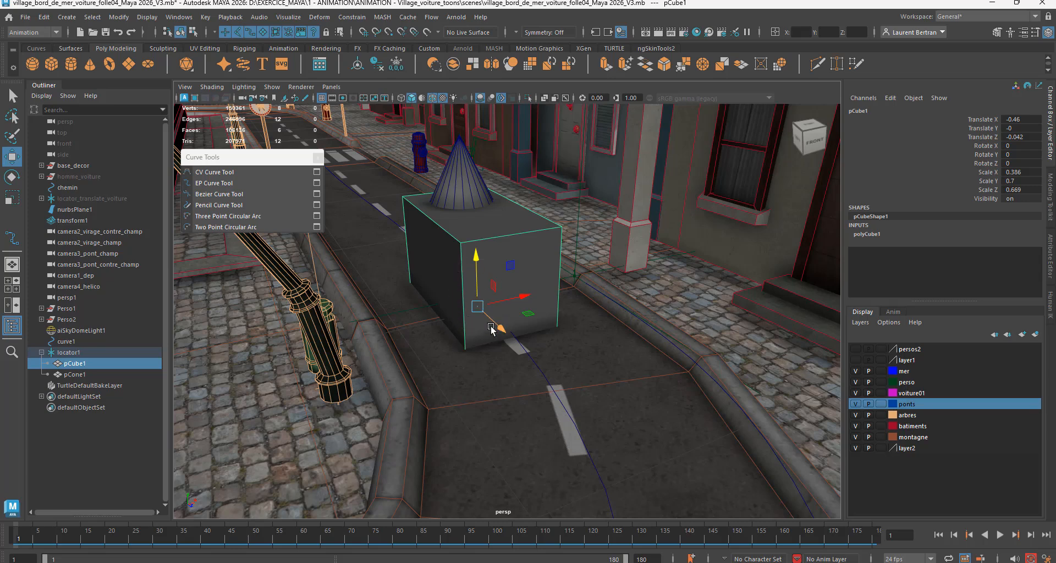
# Step: Play to frame 72, try tilting the cube about 24 degrees around Z with Translate Y about 0.088, and undo the test
pyautogui.keyDown('alt'); pyautogui.moveTo(492, 328); pyautogui.dragTo(511, 360); pyautogui.keyUp('alt')
pyautogui.scroll(-4, 488, 347)
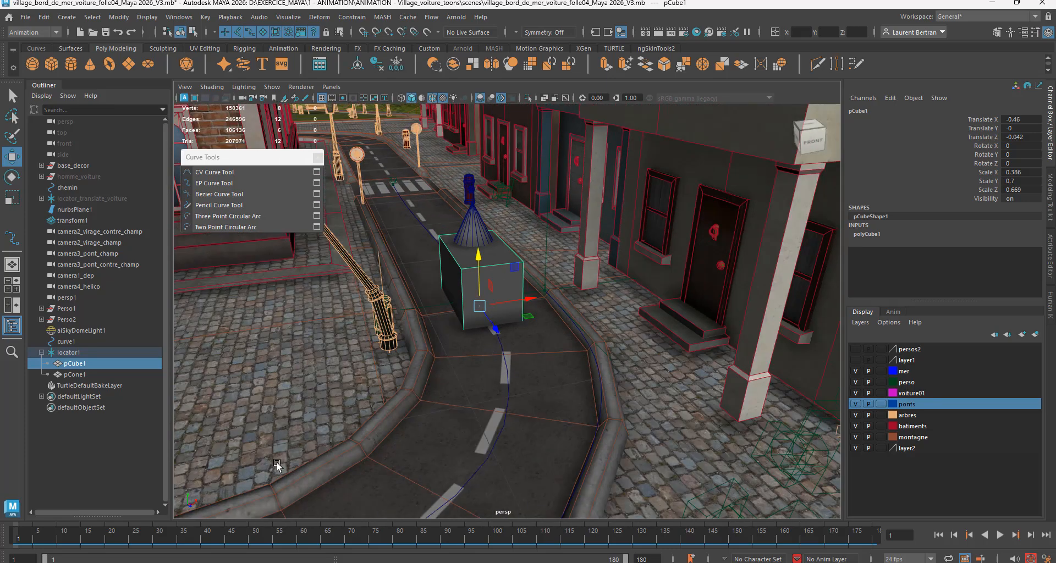
pyautogui.hotkey('alt', 'v')
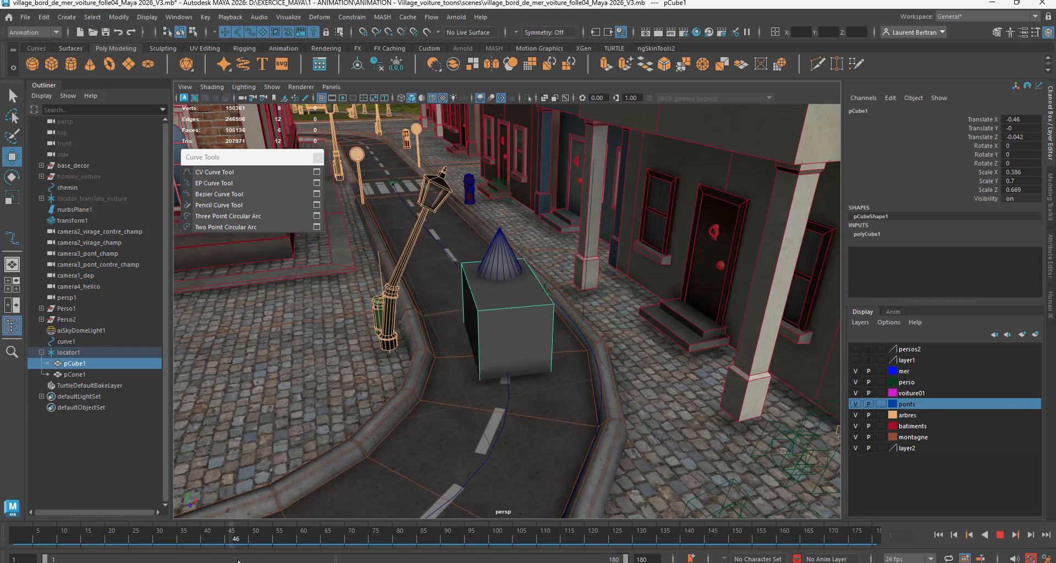
pyautogui.hotkey('alt', 'v')
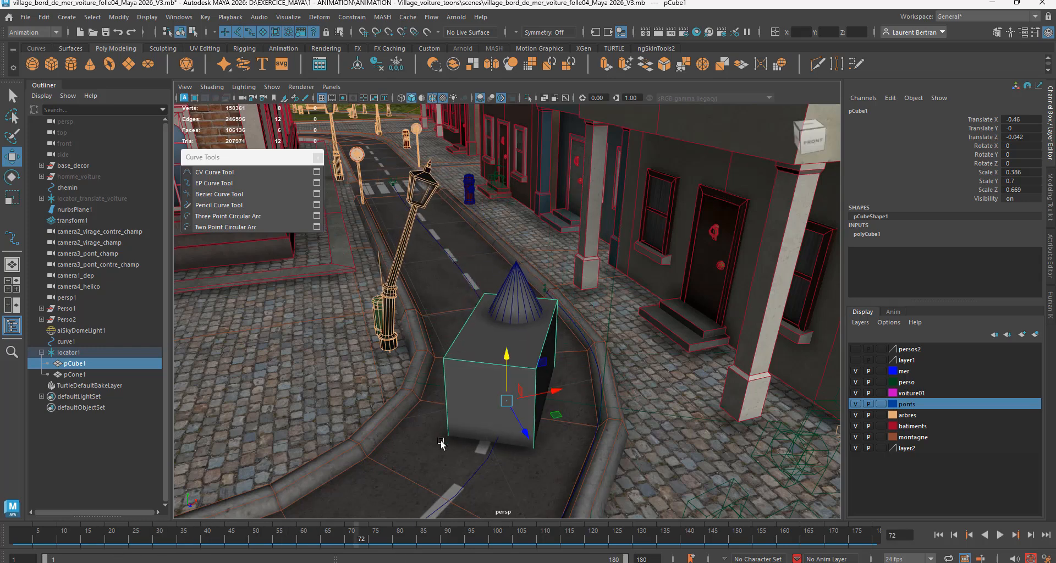
pyautogui.press('e')
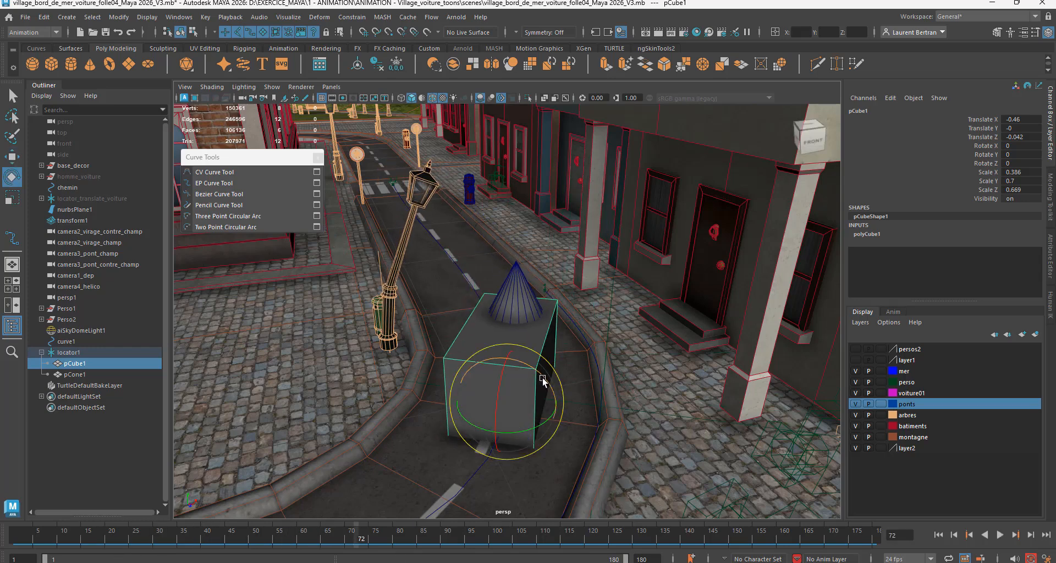
pyautogui.moveTo(542, 378); pyautogui.dragTo(506, 334)
pyautogui.press('w')
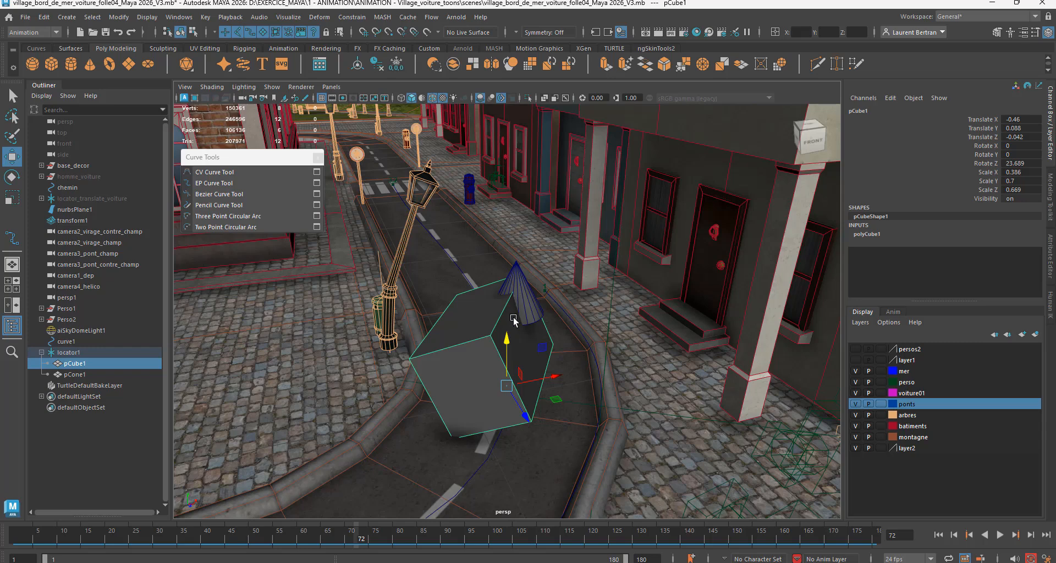
pyautogui.keyDown('alt'); pyautogui.moveTo(481, 396); pyautogui.dragTo(513, 387); pyautogui.keyUp('alt')
pyautogui.hotkey('ctrl', 'z')
pyautogui.hotkey('ctrl', 'z')
pyautogui.hotkey('ctrl', 'z')
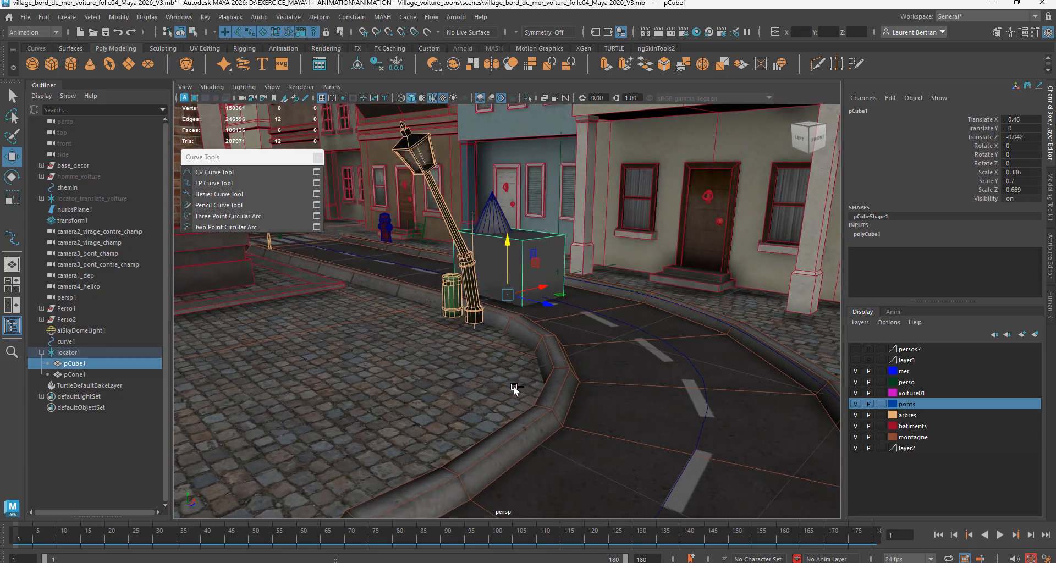
# Step: Parent the cone under the cube and expand the cube's hierarchy
pyautogui.keyDown('alt'); pyautogui.moveTo(514, 387); pyautogui.dragTo(474, 345); pyautogui.keyUp('alt')
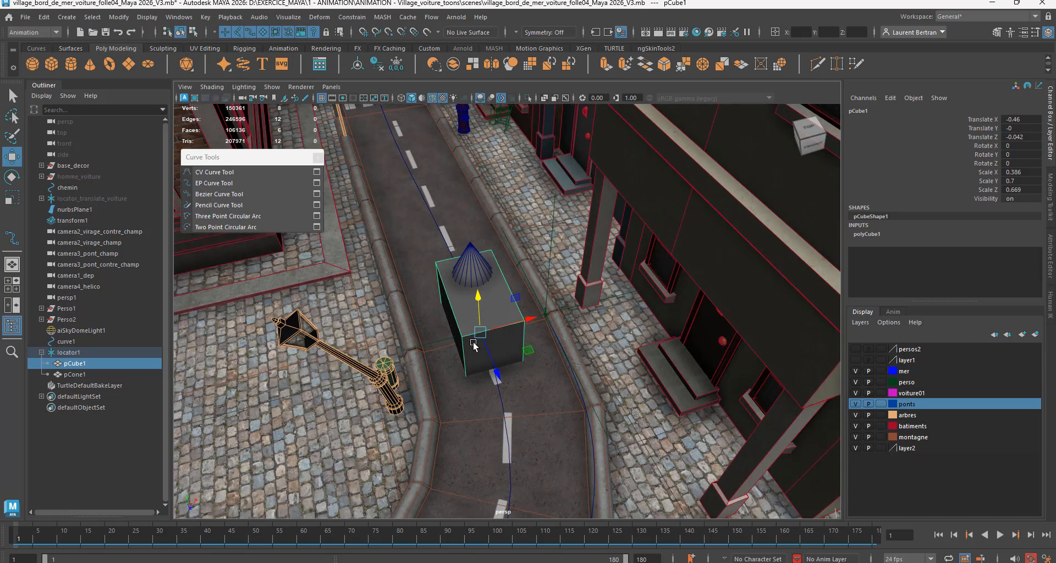
pyautogui.scroll(4, 473, 345)
pyautogui.click(68, 375)
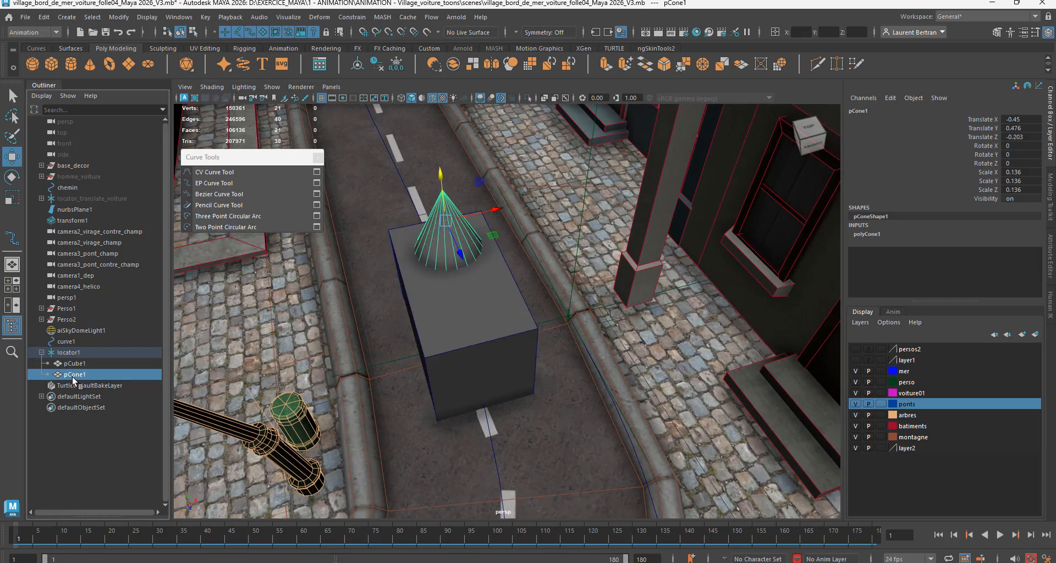
pyautogui.moveTo(72, 377); pyautogui.dragTo(80, 367)
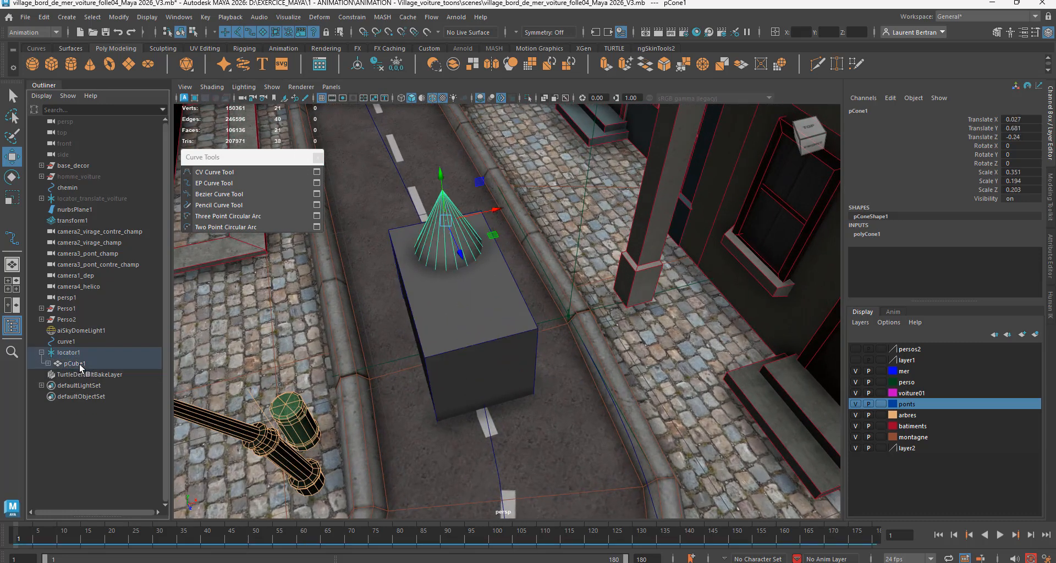
pyautogui.click(48, 364)
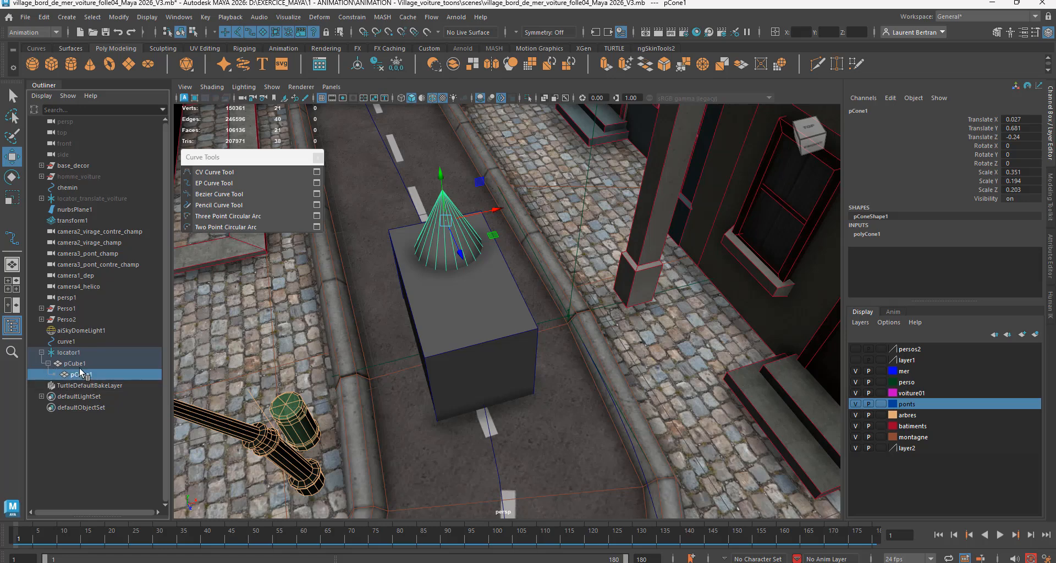
# Step: Key the cube's Translate and Rotate channels at frame 1
pyautogui.click(74, 364)
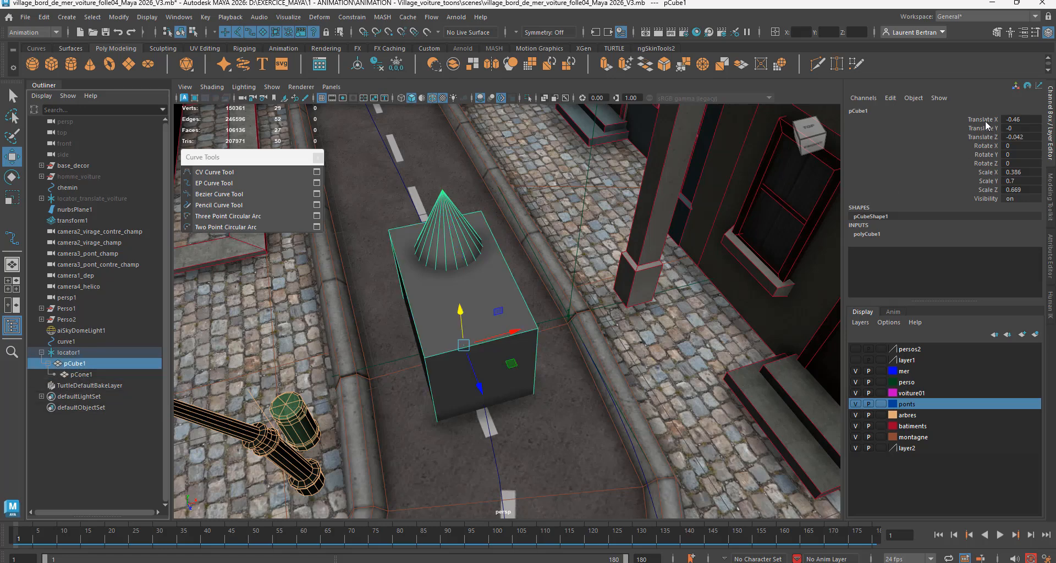
pyautogui.moveTo(985, 120); pyautogui.dragTo(988, 162)
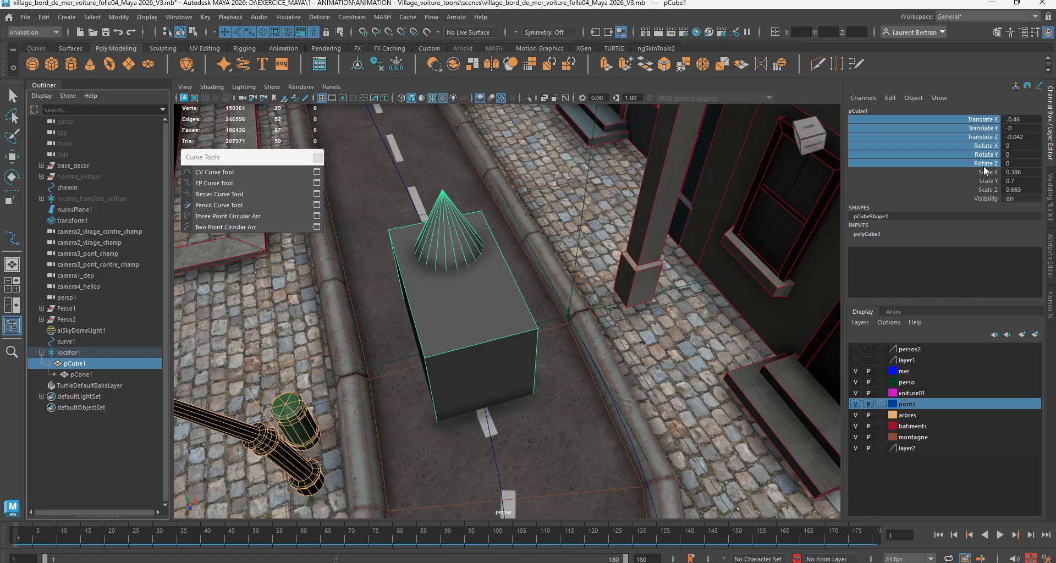
pyautogui.rightClick(982, 163)
pyautogui.click(959, 189)
# Step: Go to frame 46, where the cube nears the bend, and key its Translate and Rotate channels
pyautogui.keyDown('alt'); pyautogui.moveTo(368, 389); pyautogui.dragTo(527, 356); pyautogui.keyUp('alt')
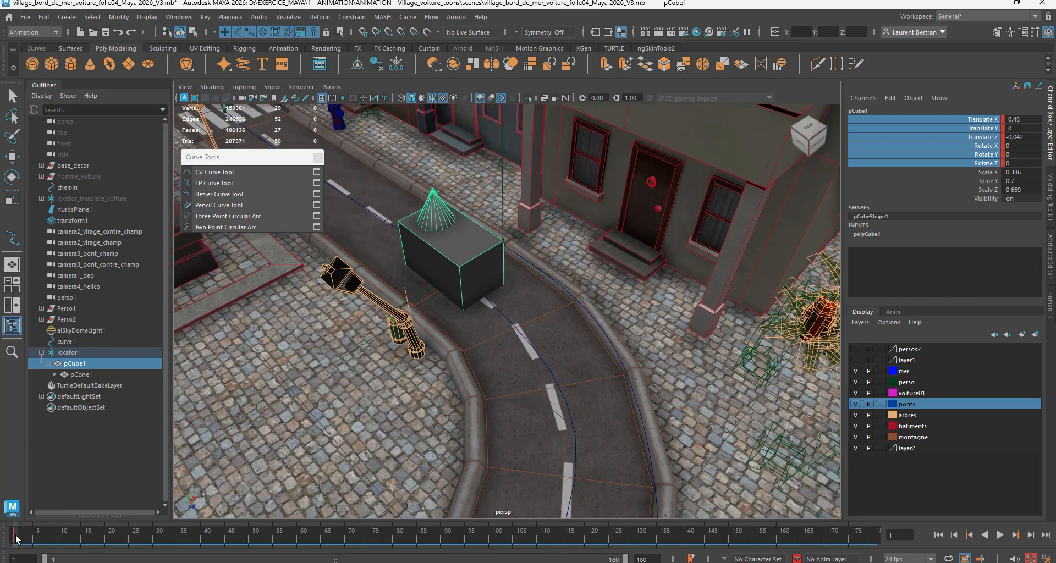
pyautogui.moveTo(15, 535); pyautogui.dragTo(248, 550)
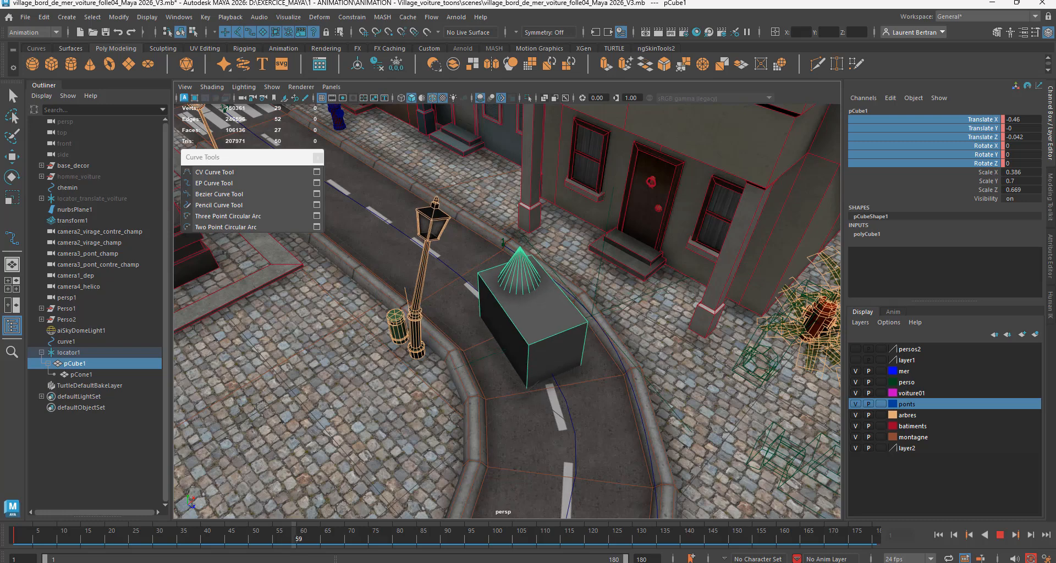
pyautogui.moveTo(300, 536); pyautogui.dragTo(246, 537)
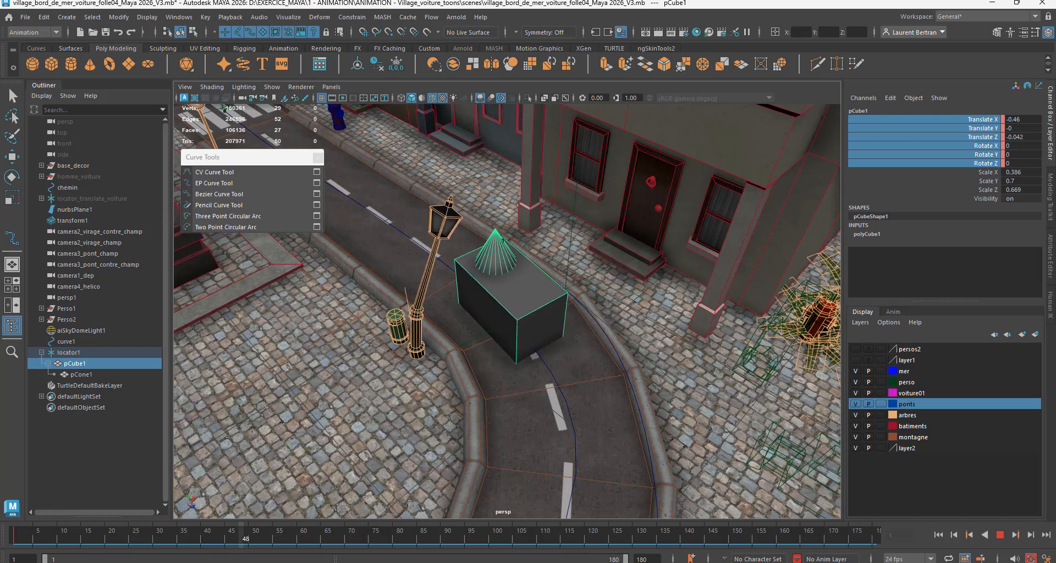
pyautogui.moveTo(652, 407); pyautogui.dragTo(643, 407)
pyautogui.rightClick(977, 118)
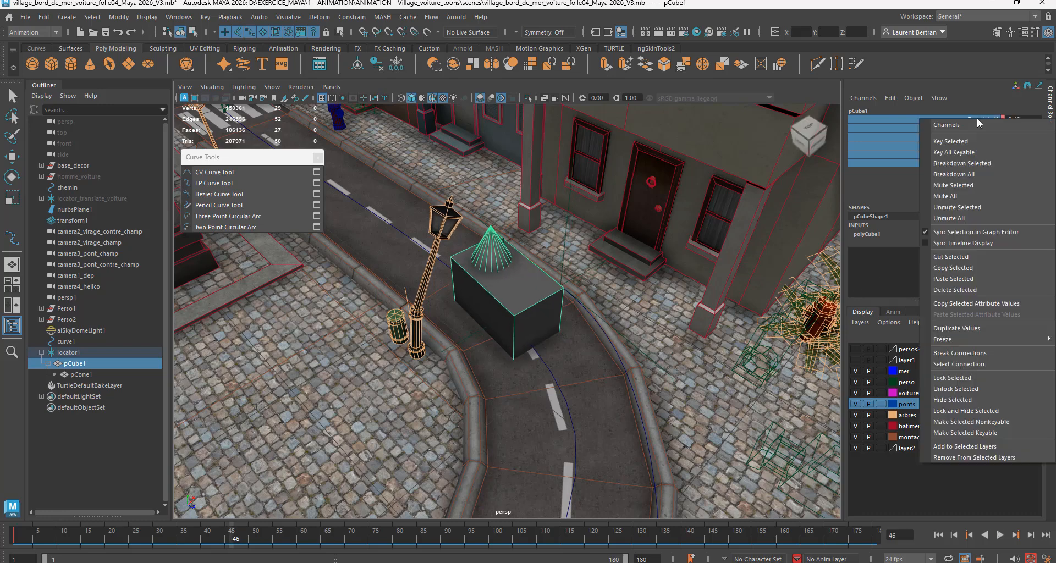
pyautogui.click(963, 141)
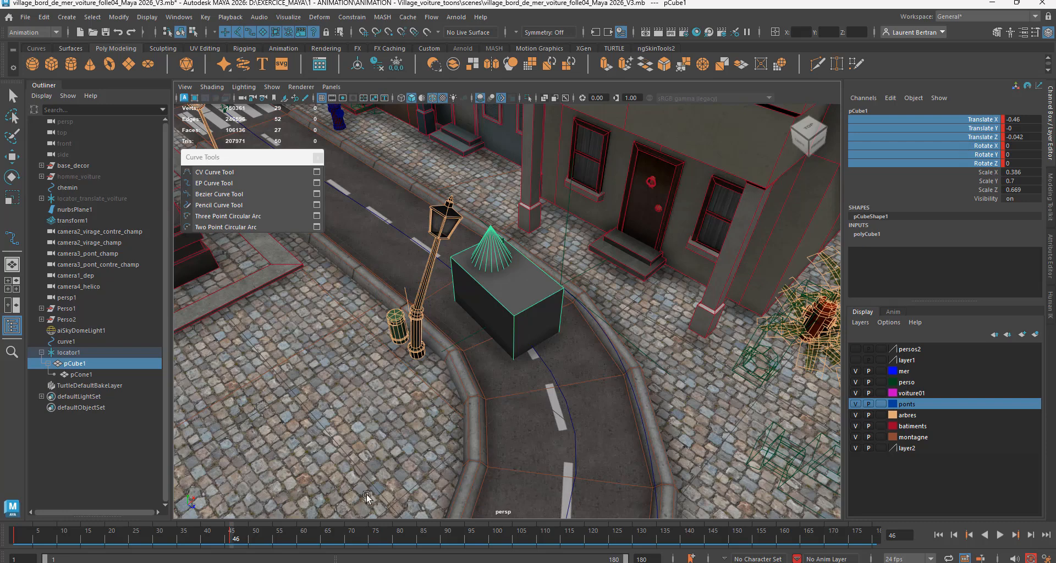
# Step: At frame 93, tilt the cube about 22 degrees around Z with Translate Y about 0.094, and key its Translate and Rotate channels
pyautogui.hotkey('alt', 'v')
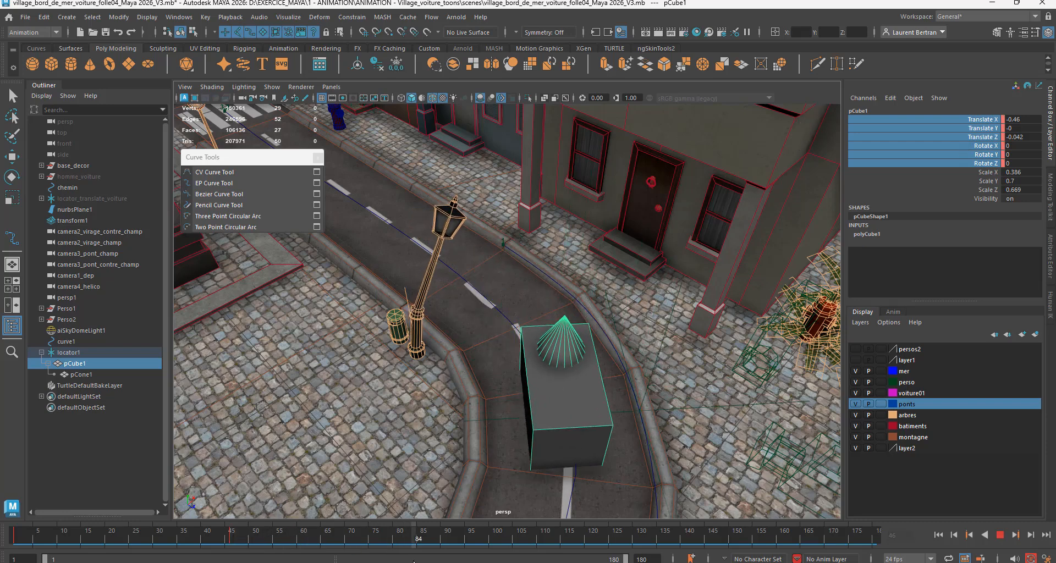
pyautogui.moveTo(590, 461); pyautogui.dragTo(590, 461)
pyautogui.keyDown('alt'); pyautogui.moveTo(591, 461); pyautogui.dragTo(604, 369, button='middle'); pyautogui.keyUp('alt')
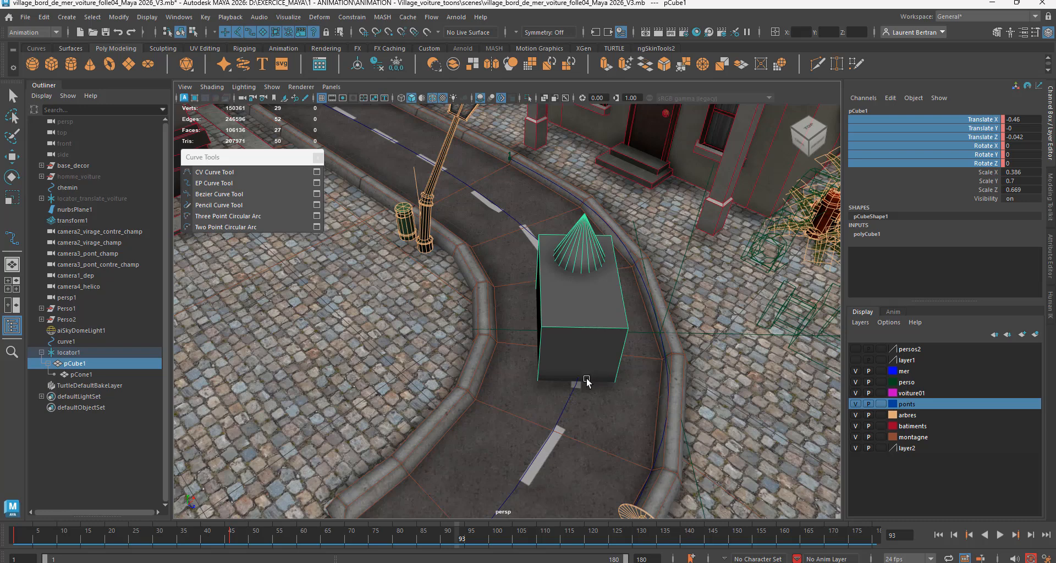
pyautogui.press('e')
pyautogui.moveTo(603, 309); pyautogui.dragTo(579, 287)
pyautogui.press('w')
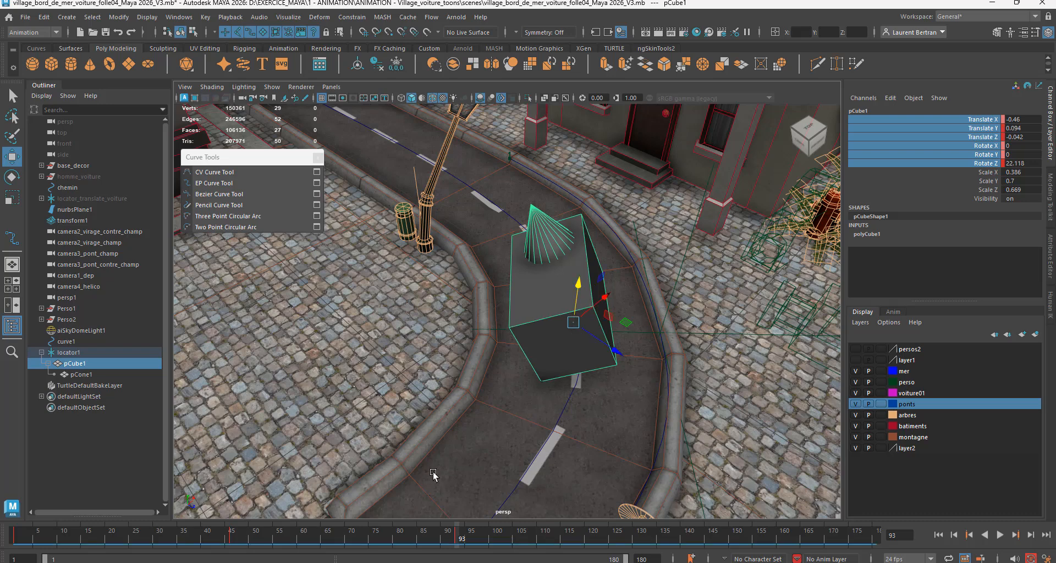
pyautogui.rightClick(979, 120)
pyautogui.click(962, 140)
# Step: Advance the animation to frame 134 and rotate the cube back to about -2 degrees around Z
pyautogui.moveTo(458, 538); pyautogui.dragTo(502, 557)
pyautogui.keyDown('alt'); pyautogui.moveTo(568, 499); pyautogui.dragTo(587, 465); pyautogui.keyUp('alt')
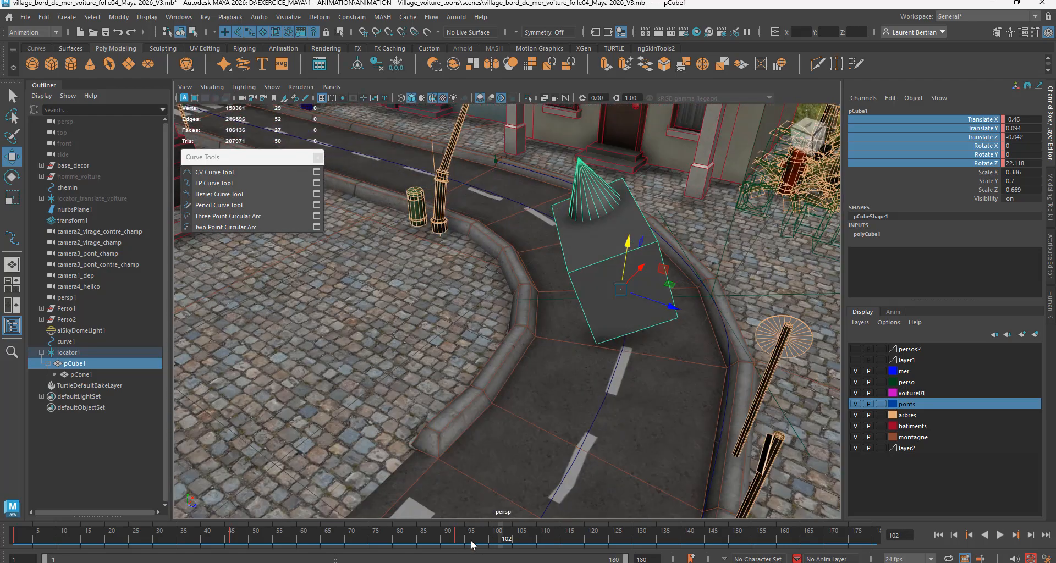
pyautogui.hotkey('alt', 'v')
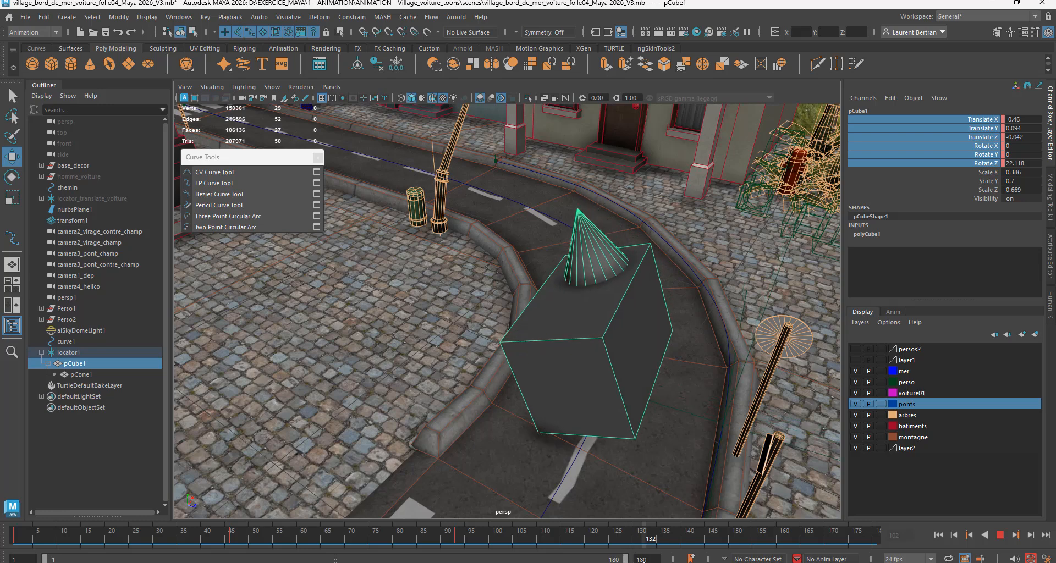
pyautogui.hotkey('alt', 'v')
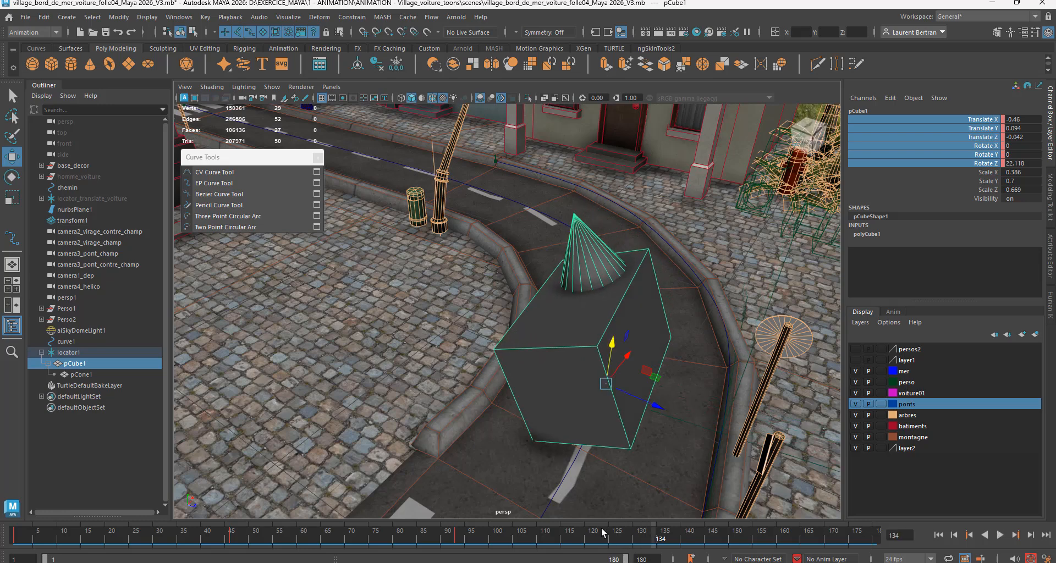
pyautogui.press('e')
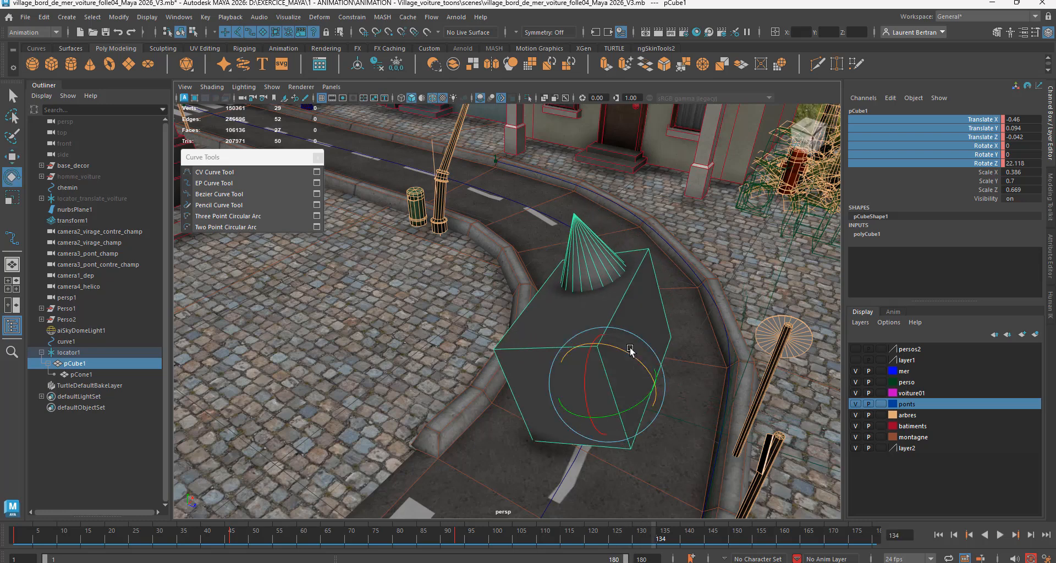
pyautogui.moveTo(630, 351); pyautogui.dragTo(646, 364)
pyautogui.moveTo(617, 453)
pyautogui.keyDown('alt'); pyautogui.mouseDown()
pyautogui.moveTo(632, 435)
pyautogui.moveTo(619, 446)
pyautogui.mouseUp(); pyautogui.keyUp('alt')
# Step: Lower the cube onto the road at frame 134 to about Translate Y 0.026 and adjust its Z rotation to about 0.4 degrees
pyautogui.press('w')
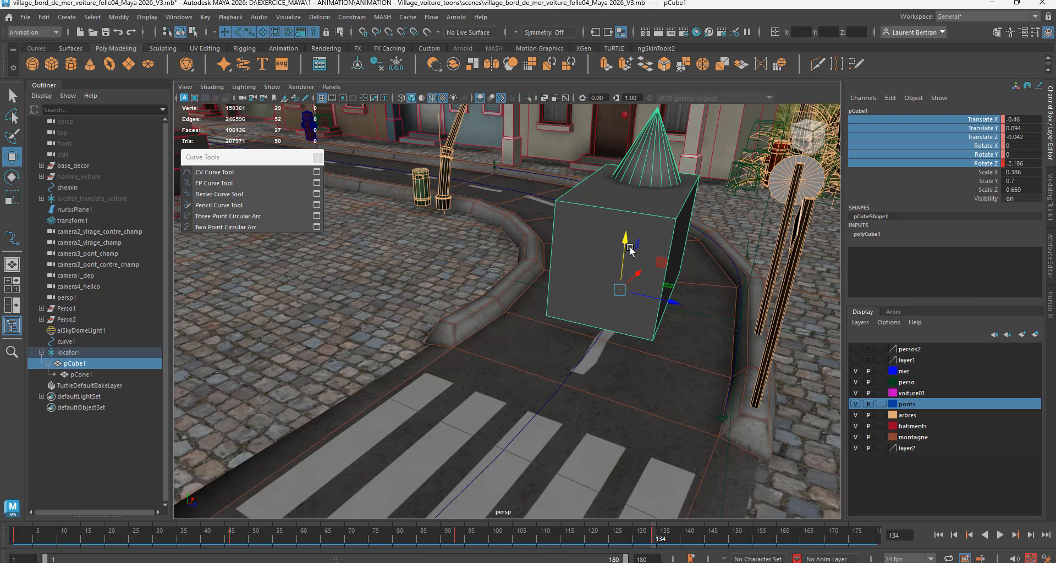
pyautogui.moveTo(627, 246); pyautogui.dragTo(624, 255)
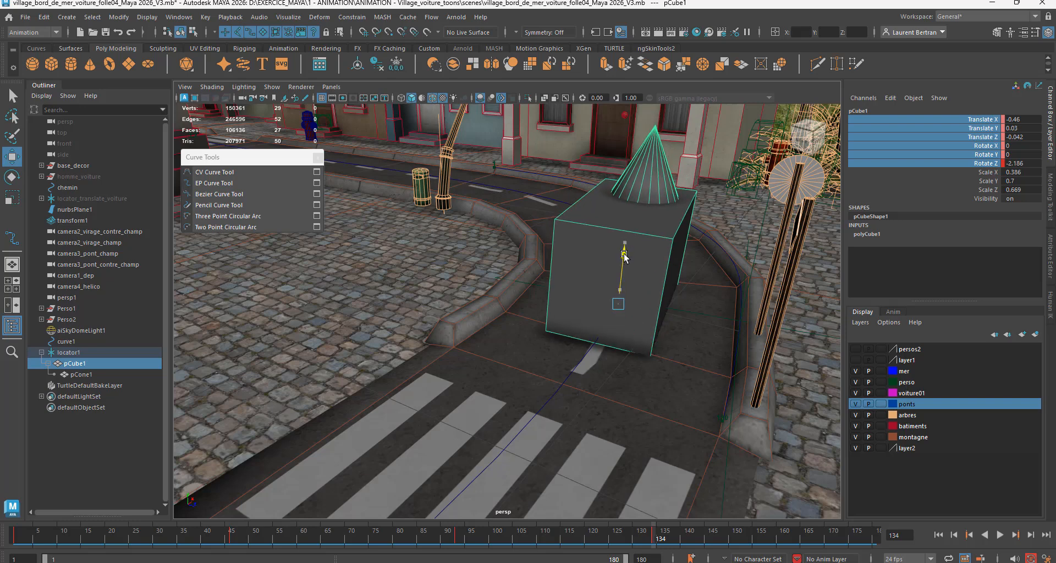
pyautogui.press('e')
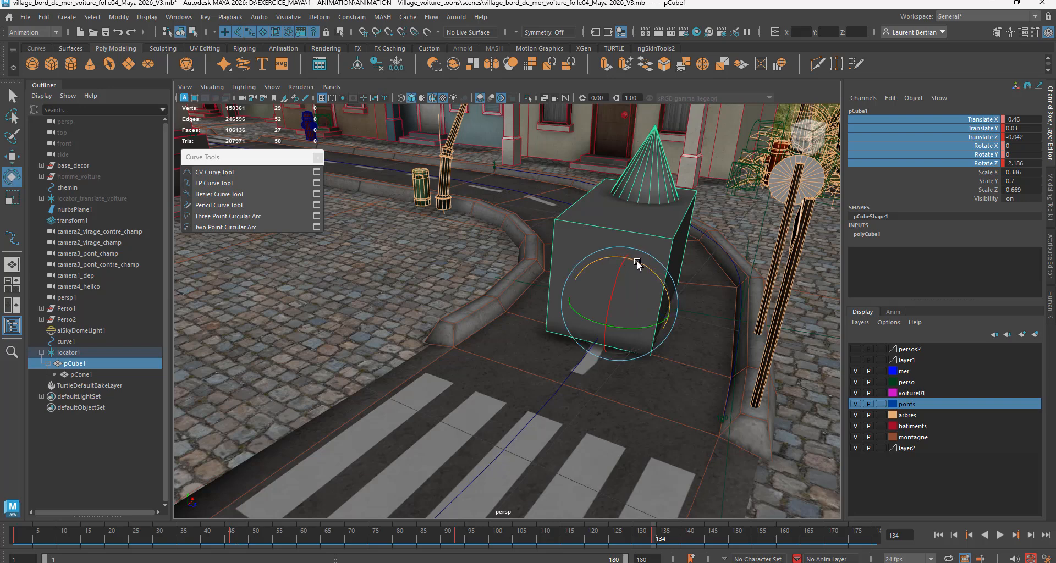
pyautogui.moveTo(639, 267); pyautogui.dragTo(622, 254)
pyautogui.press('w')
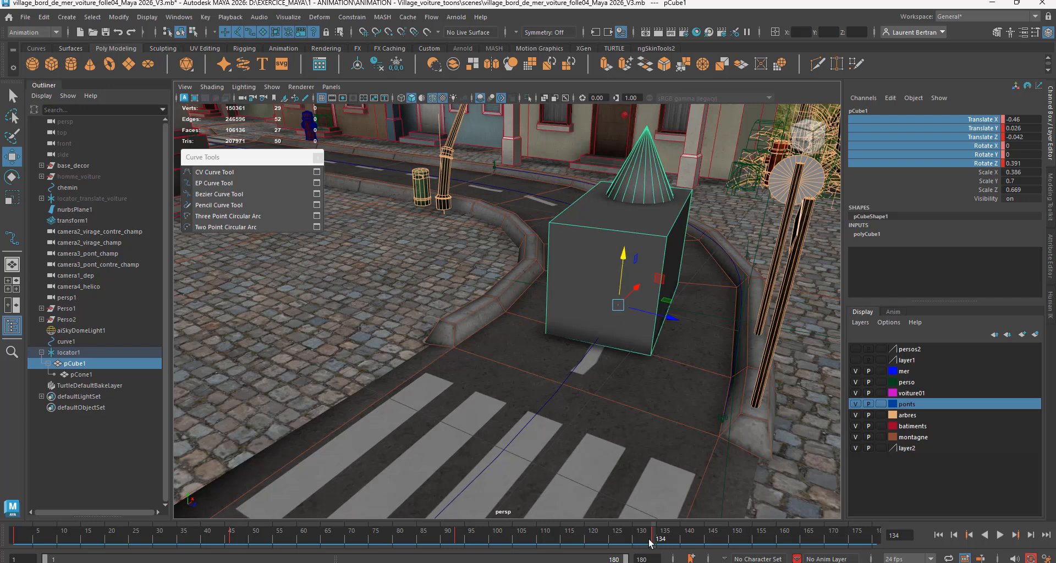
# Step: Return the animation to frame 1 and inspect the cube on the road from several angles
pyautogui.moveTo(655, 543); pyautogui.dragTo(4, 531)
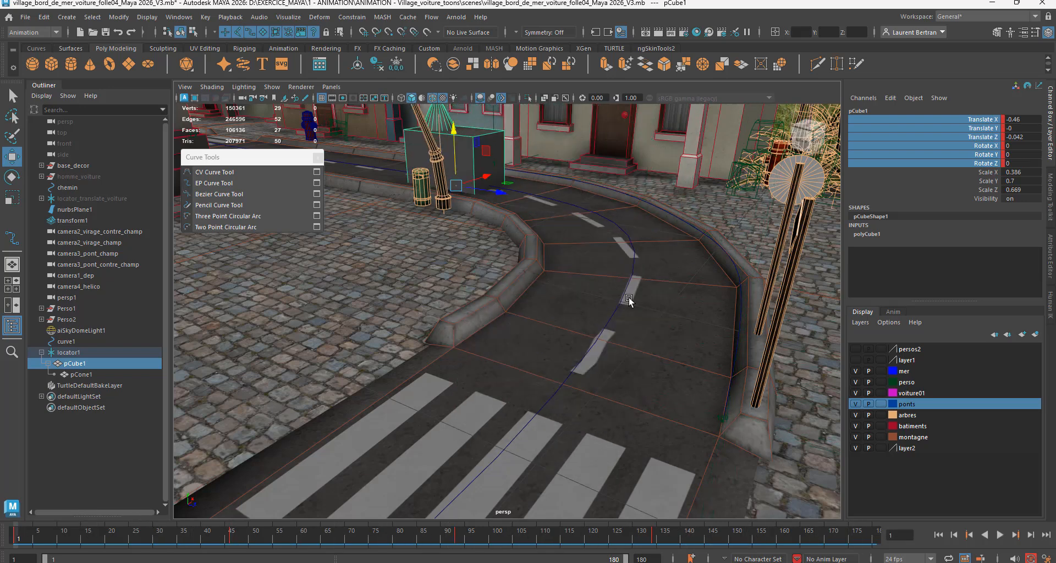
pyautogui.keyDown('alt'); pyautogui.moveTo(629, 301); pyautogui.dragTo(660, 443, button='middle'); pyautogui.keyUp('alt')
pyautogui.keyDown('alt'); pyautogui.moveTo(680, 420); pyautogui.dragTo(636, 421); pyautogui.keyUp('alt')
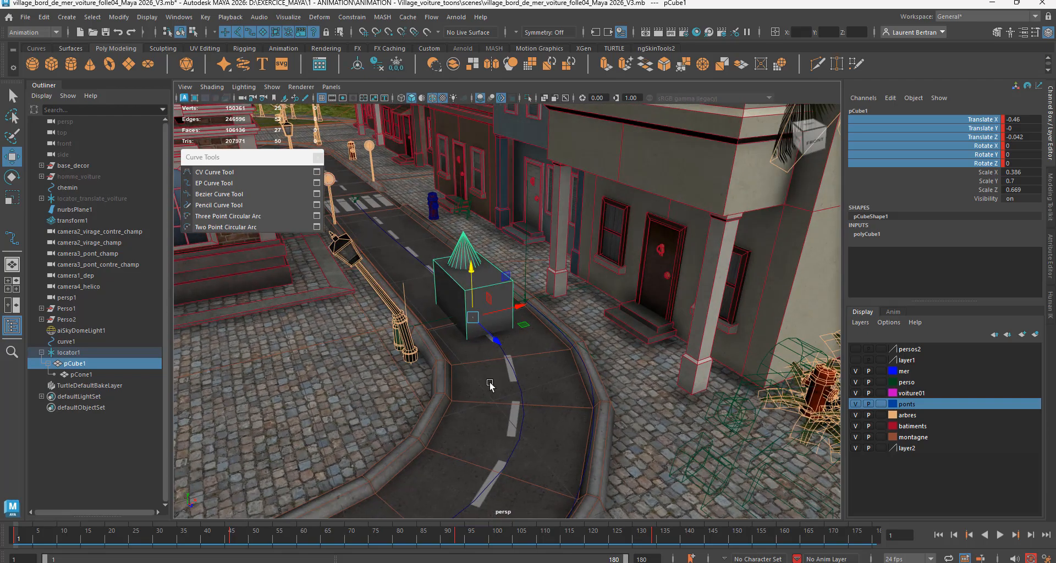
pyautogui.keyDown('alt'); pyautogui.moveTo(491, 385); pyautogui.dragTo(710, 406, button='right'); pyautogui.keyUp('alt')
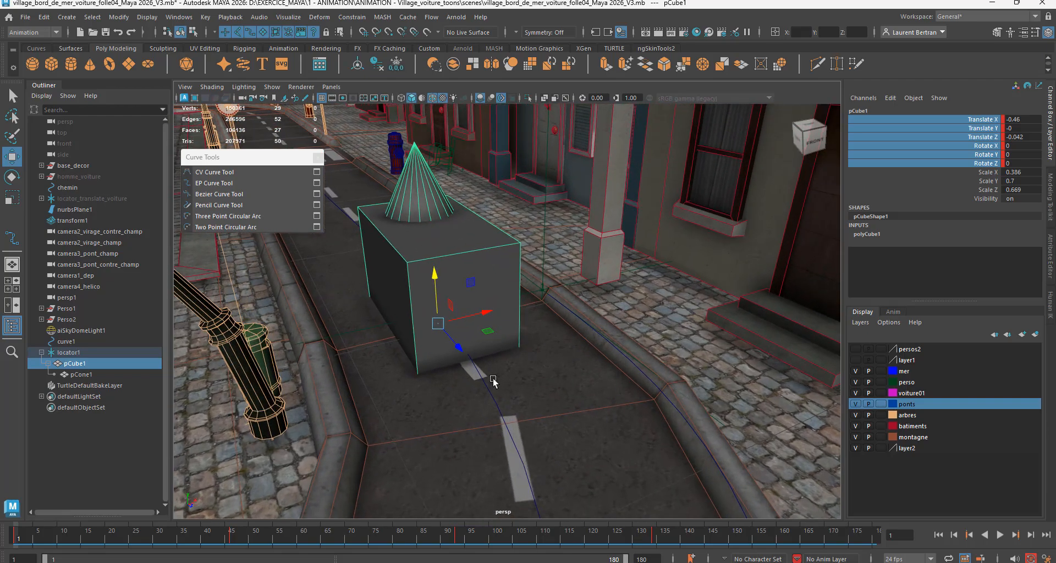
pyautogui.keyDown('alt'); pyautogui.moveTo(493, 381); pyautogui.dragTo(533, 389); pyautogui.keyUp('alt')
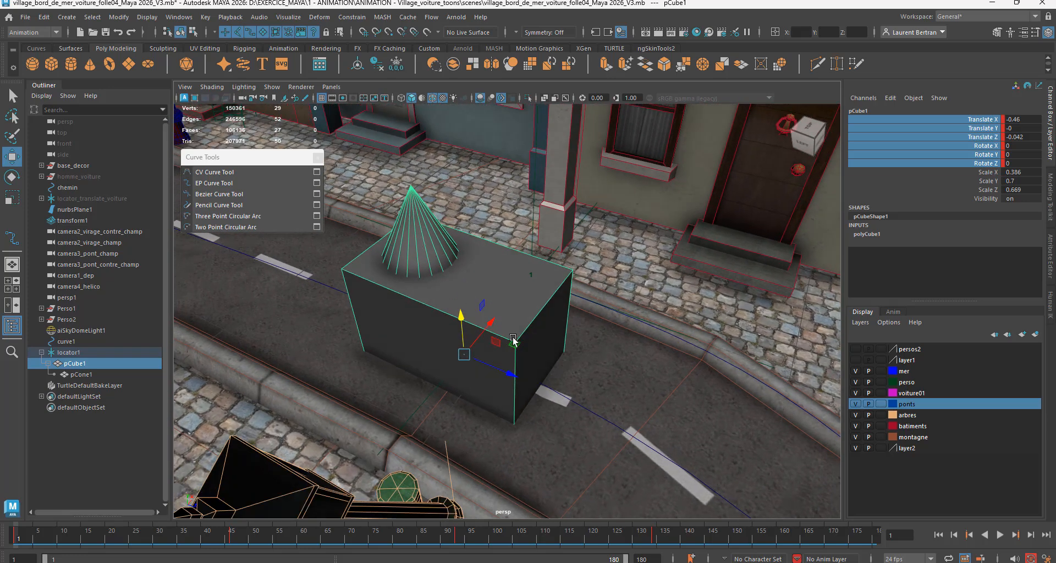
pyautogui.keyDown('alt'); pyautogui.moveTo(671, 385); pyautogui.dragTo(645, 348); pyautogui.keyUp('alt')
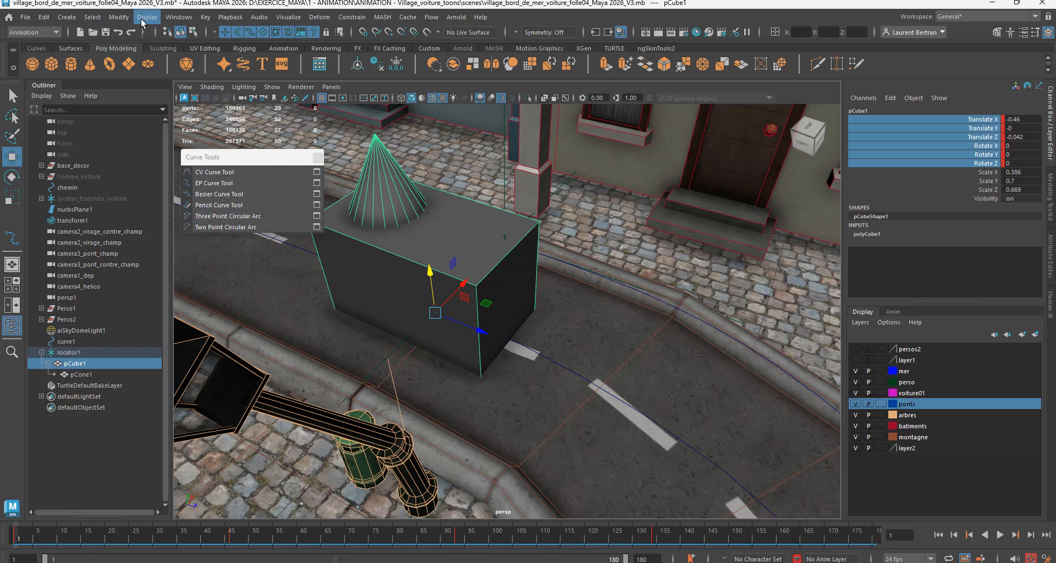
# Step: Open the Graph Editor and display the motion path curve of locator1 in it
pyautogui.click(180, 17)
pyautogui.moveTo(225, 96)
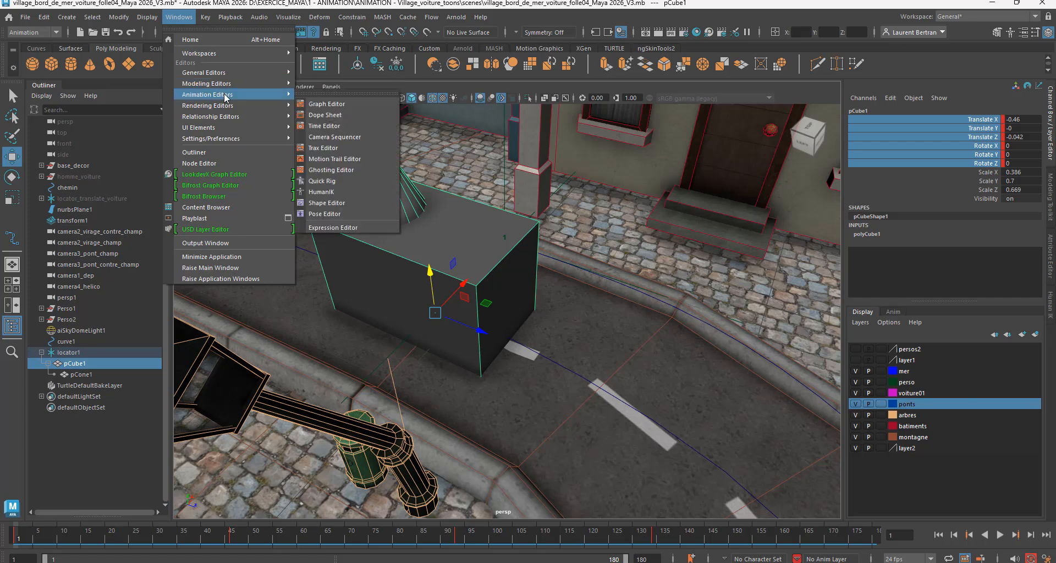
pyautogui.click(333, 105)
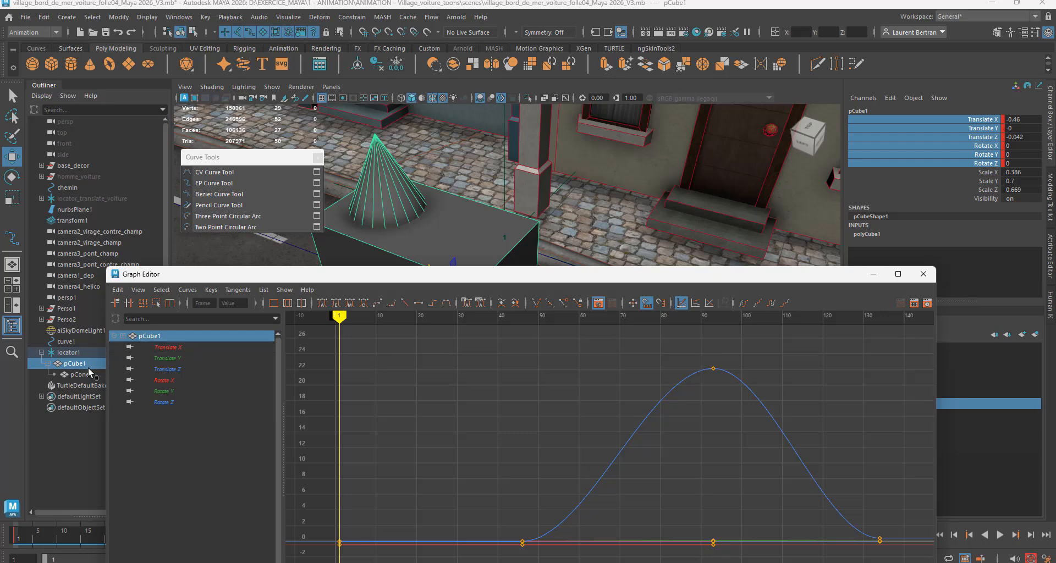
pyautogui.click(65, 352)
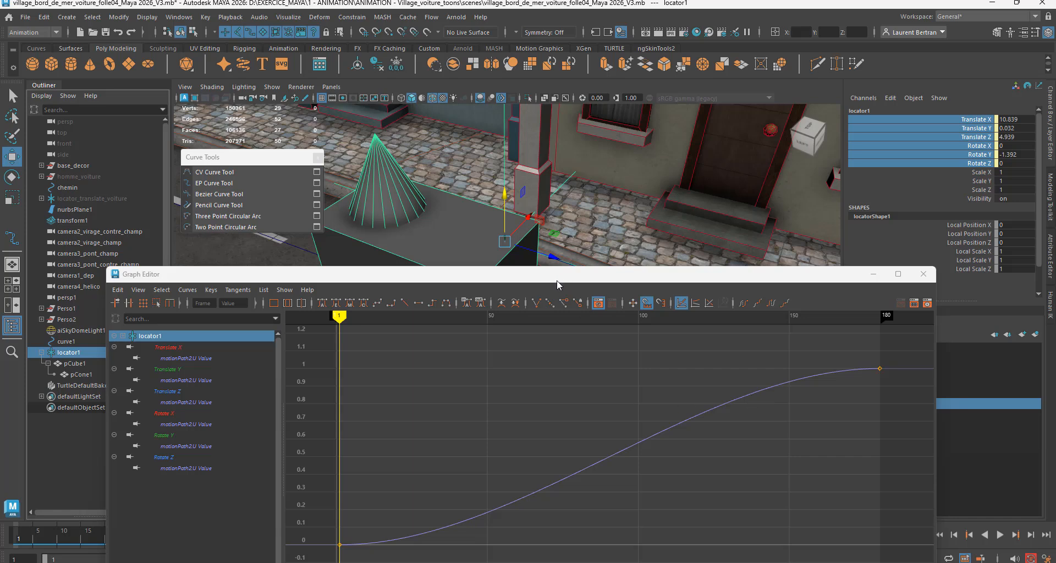
pyautogui.moveTo(557, 282); pyautogui.dragTo(561, 309)
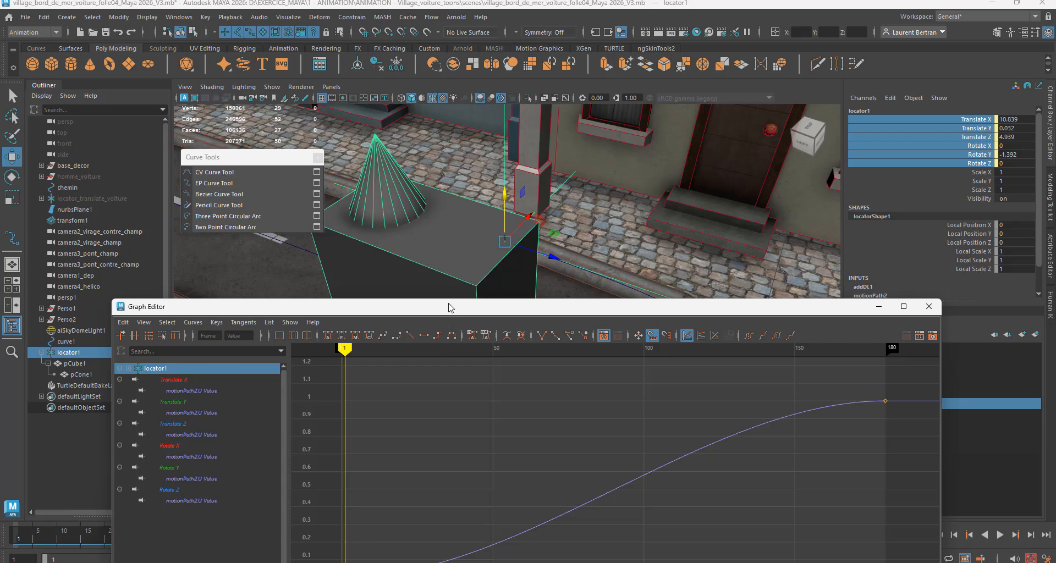
pyautogui.moveTo(449, 298)
pyautogui.mouseDown()
pyautogui.moveTo(447, 358)
pyautogui.moveTo(455, 301)
pyautogui.mouseUp()
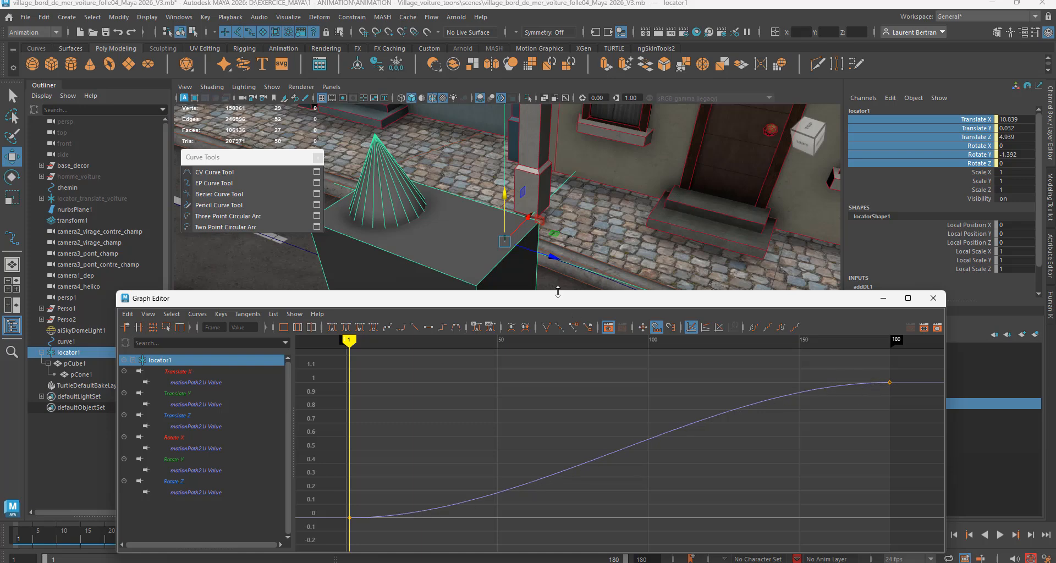
# Step: Show the road bend above the curve graph and advance the animation to frame 84
pyautogui.moveTo(558, 301); pyautogui.dragTo(539, 439)
pyautogui.keyDown('alt'); pyautogui.moveTo(581, 354); pyautogui.dragTo(400, 323, button='right'); pyautogui.keyUp('alt')
pyautogui.keyDown('alt'); pyautogui.moveTo(451, 312); pyautogui.dragTo(421, 267, button='middle'); pyautogui.keyUp('alt')
pyautogui.keyDown('alt'); pyautogui.moveTo(447, 307); pyautogui.dragTo(451, 308); pyautogui.keyUp('alt')
pyautogui.moveTo(463, 437); pyautogui.dragTo(459, 348)
pyautogui.moveTo(333, 389)
pyautogui.mouseDown()
pyautogui.moveTo(538, 402)
pyautogui.moveTo(579, 416)
pyautogui.mouseUp()
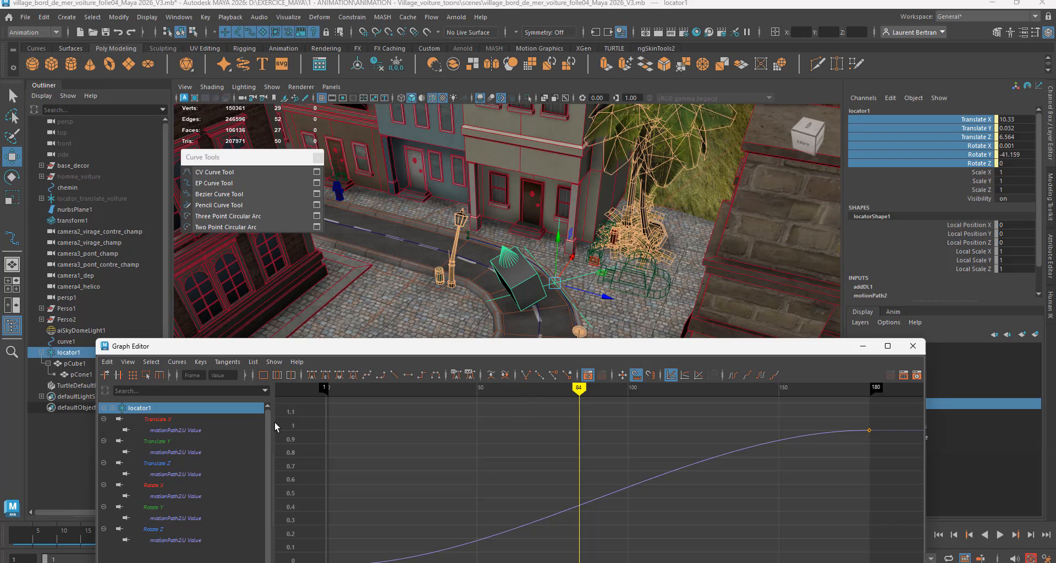
# Step: Insert keys at frames 84 and 97 on the locator's motion path U Value curve with the Insert Keys tool
pyautogui.click(118, 376)
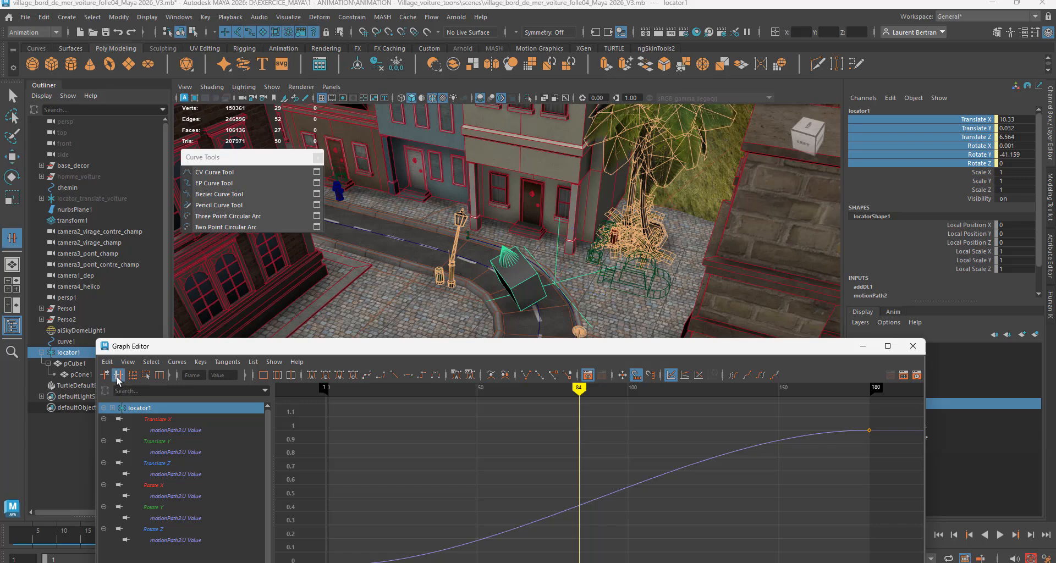
pyautogui.click(579, 507)
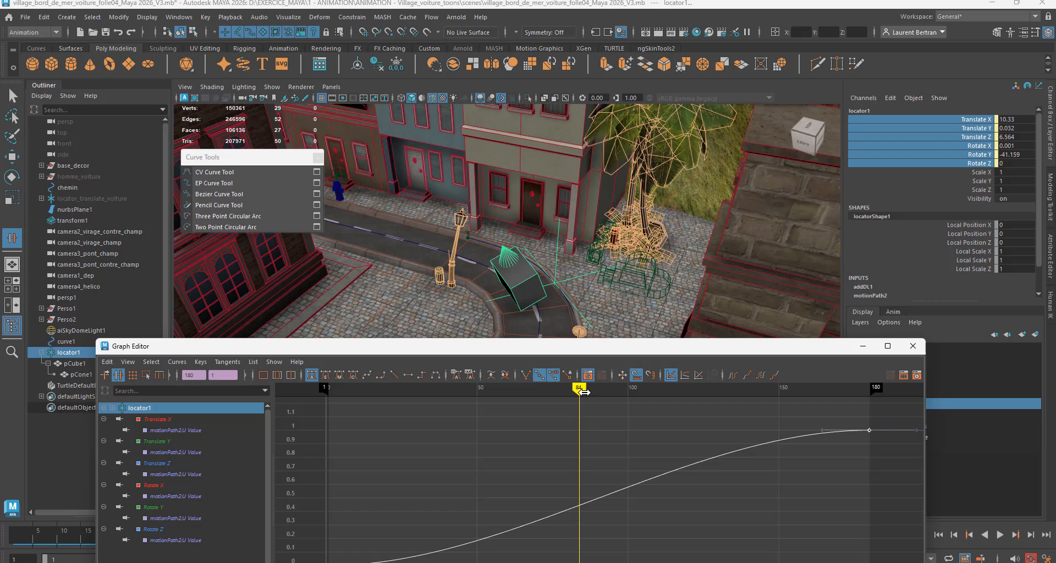
pyautogui.moveTo(580, 389)
pyautogui.mouseDown()
pyautogui.moveTo(595, 389)
pyautogui.moveTo(575, 390)
pyautogui.moveTo(580, 400)
pyautogui.mouseUp()
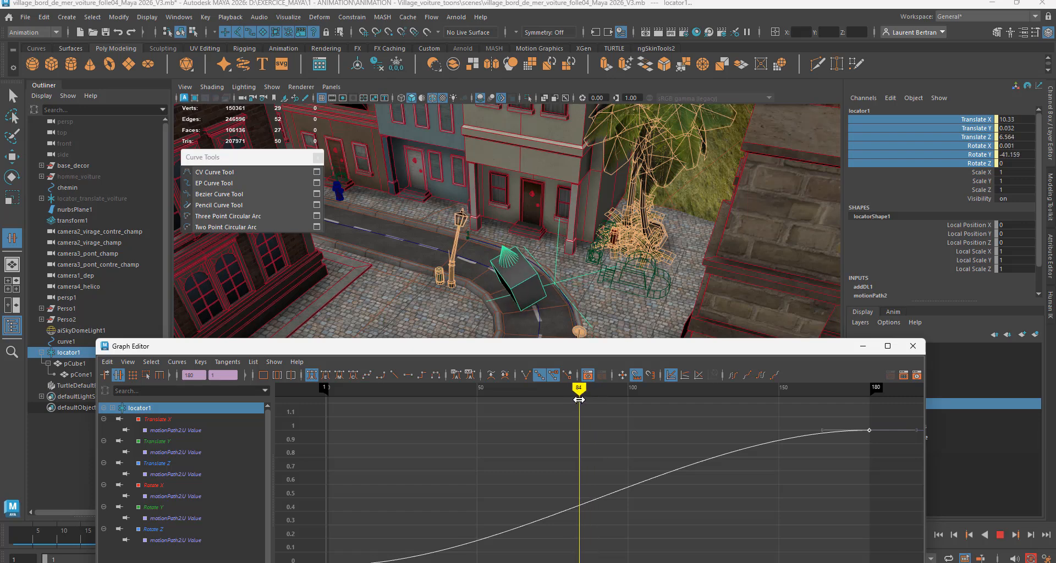
pyautogui.middleClick(579, 506)
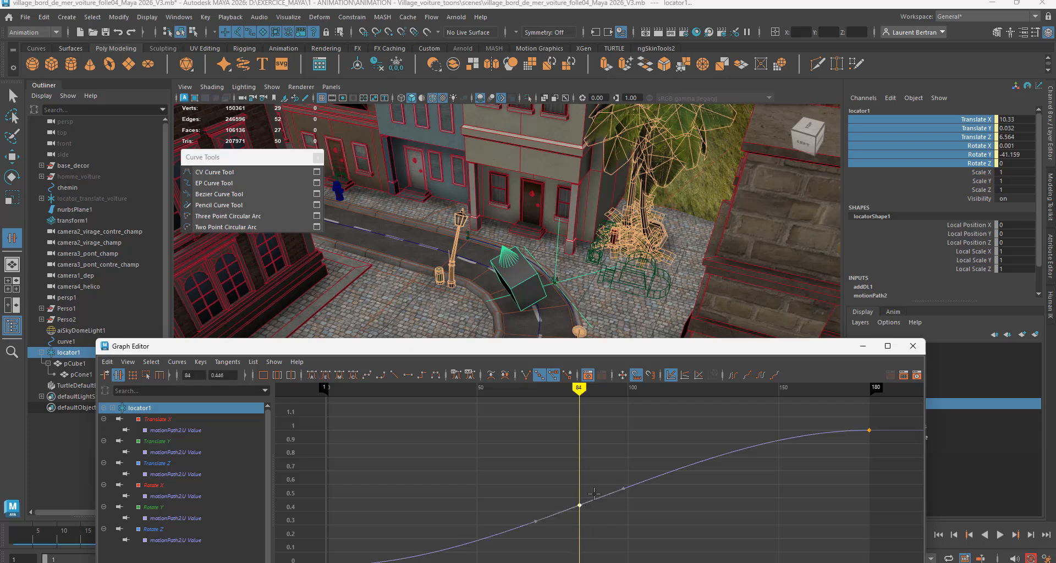
pyautogui.moveTo(580, 389); pyautogui.dragTo(617, 397)
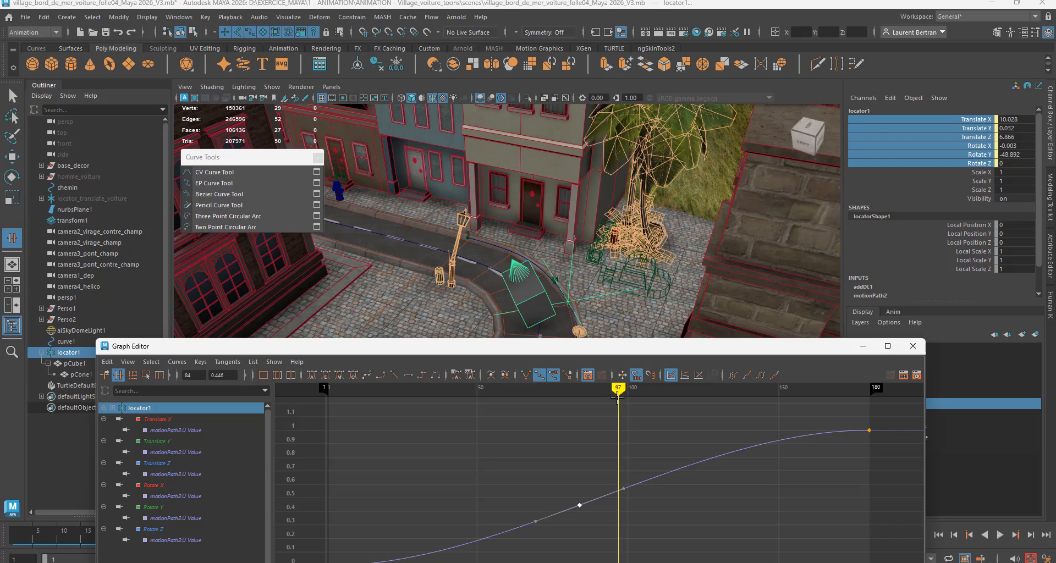
pyautogui.middleClick(619, 491)
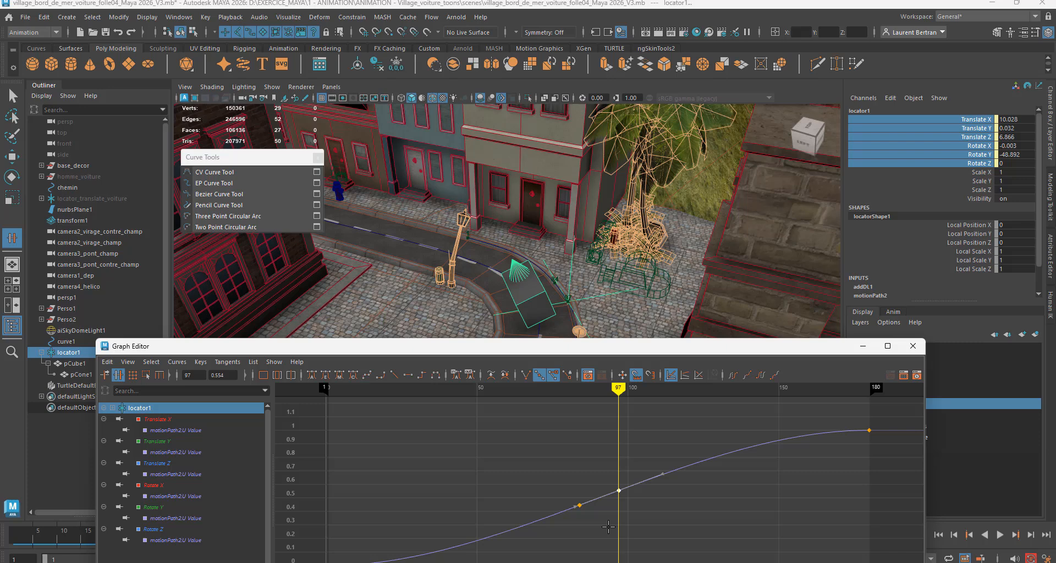
# Step: Lower the frame 97 key to about 0.473 near frame 98 and flatten its tangents to create a slowdown
pyautogui.click(104, 374)
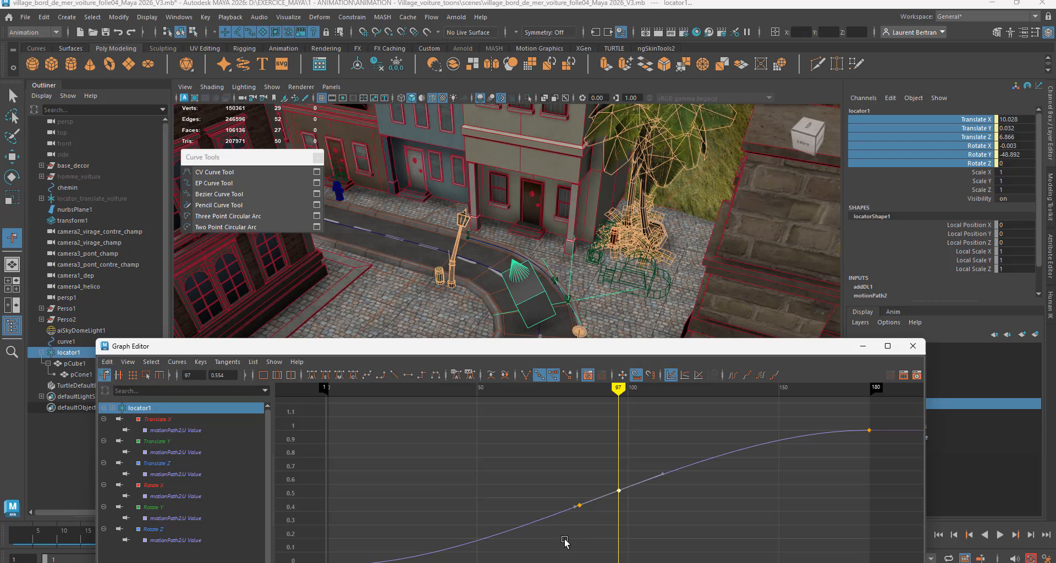
pyautogui.moveTo(606, 472); pyautogui.dragTo(588, 527)
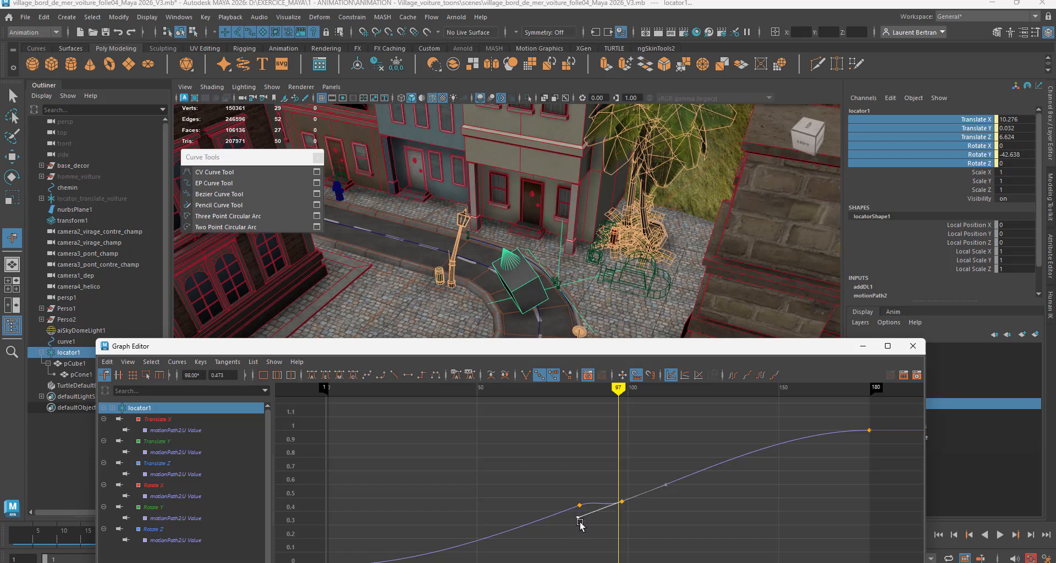
pyautogui.moveTo(581, 524); pyautogui.dragTo(576, 507, button='middle')
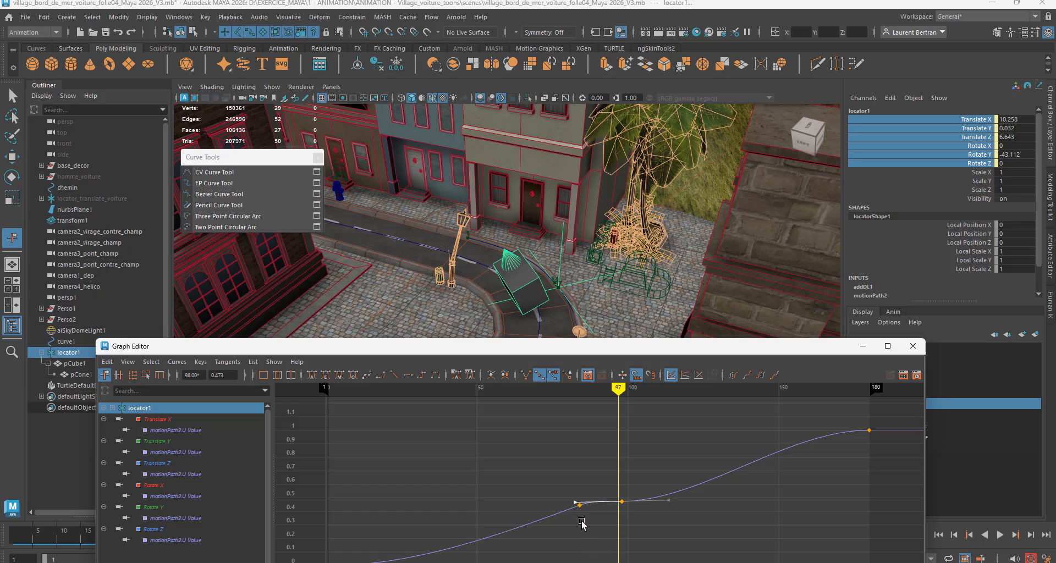
# Step: Scrub the animation through the bend to check how the locator slows between the two inserted keys
pyautogui.moveTo(619, 390)
pyautogui.mouseDown()
pyautogui.moveTo(408, 412)
pyautogui.moveTo(813, 468)
pyautogui.moveTo(539, 481)
pyautogui.mouseUp()
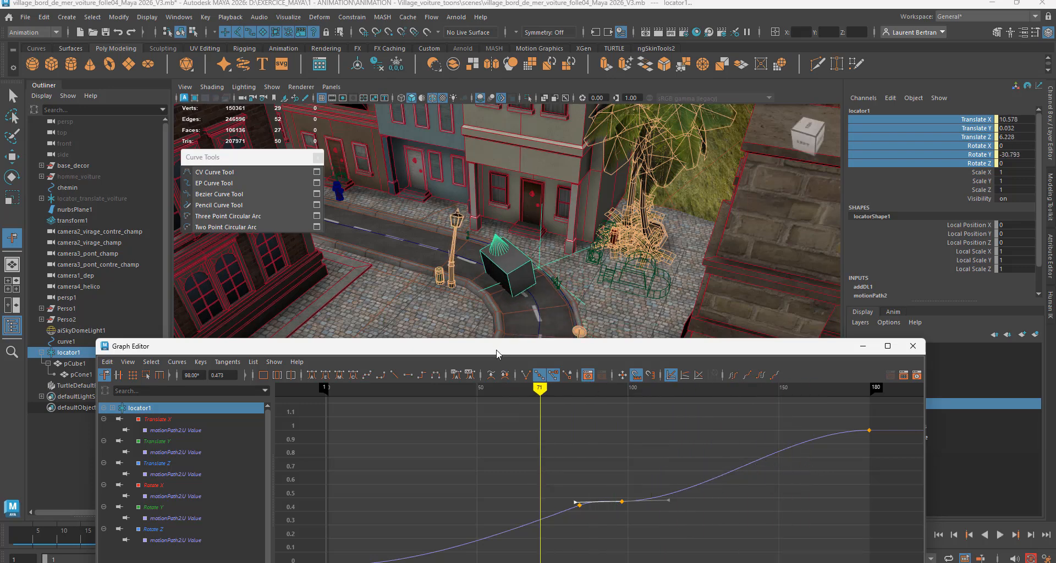
pyautogui.moveTo(497, 350); pyautogui.dragTo(499, 337)
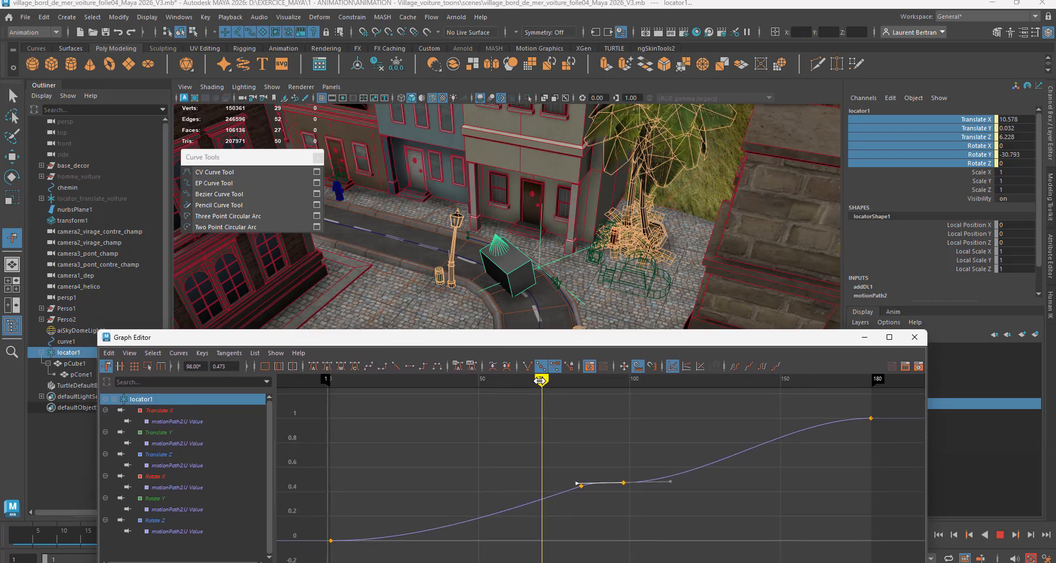
pyautogui.moveTo(544, 385)
pyautogui.mouseDown()
pyautogui.moveTo(365, 420)
pyautogui.moveTo(289, 421)
pyautogui.moveTo(462, 431)
pyautogui.moveTo(551, 453)
pyautogui.mouseUp()
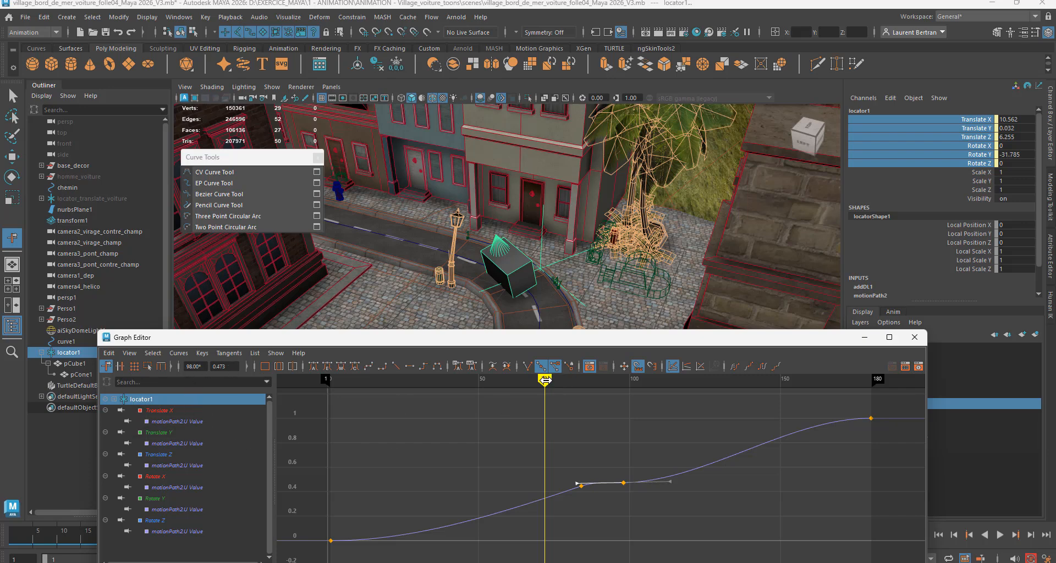
pyautogui.moveTo(545, 380); pyautogui.dragTo(496, 465)
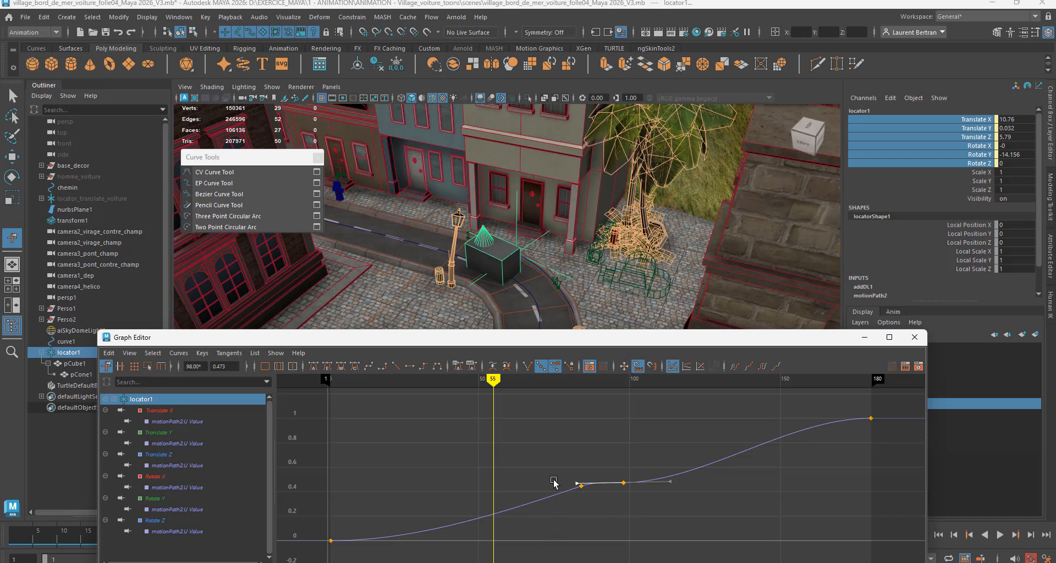
# Step: Raise the first inserted key to about 0.96 at frame 82 and lower the second to 0.28 at frame 112
pyautogui.click(581, 485)
pyautogui.moveTo(583, 487); pyautogui.dragTo(574, 424)
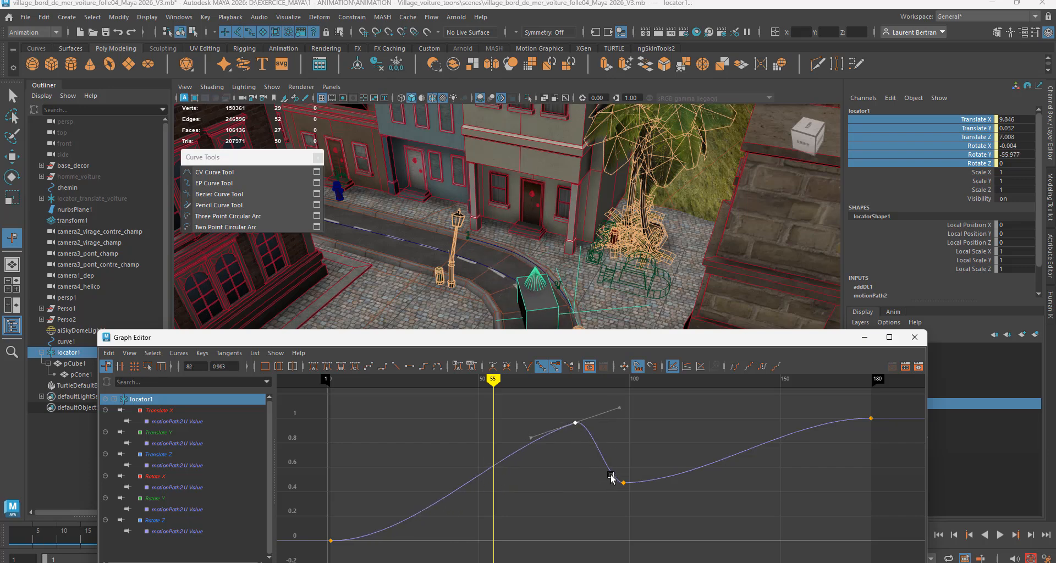
pyautogui.moveTo(618, 471); pyautogui.dragTo(665, 506)
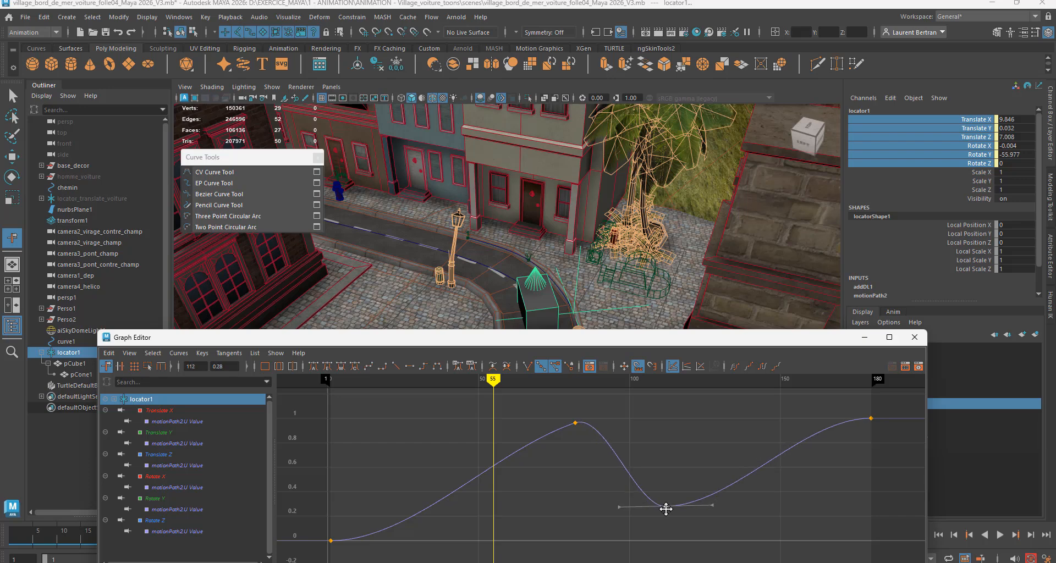
# Step: Scrub through the locator's reversing motion up to frame 112 and back to frame 11, and close the Graph Editor
pyautogui.moveTo(495, 383); pyautogui.dragTo(665, 546)
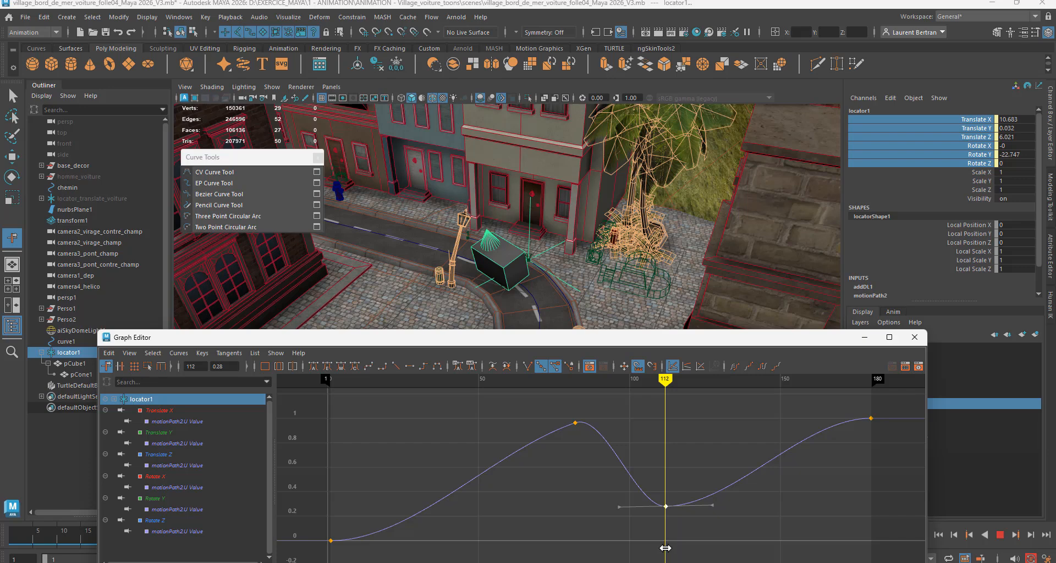
pyautogui.moveTo(665, 548); pyautogui.dragTo(361, 557)
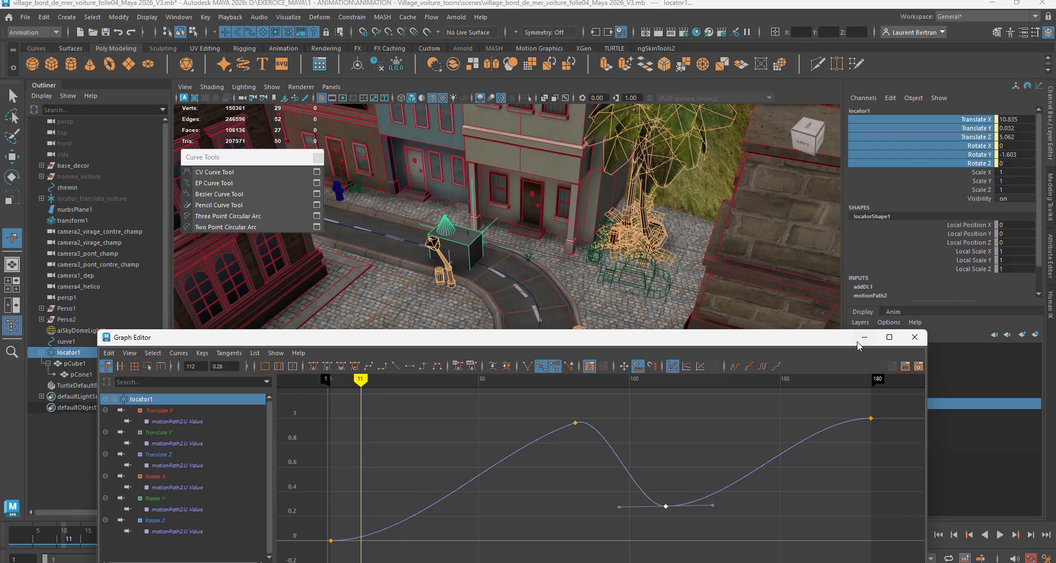
pyautogui.click(913, 337)
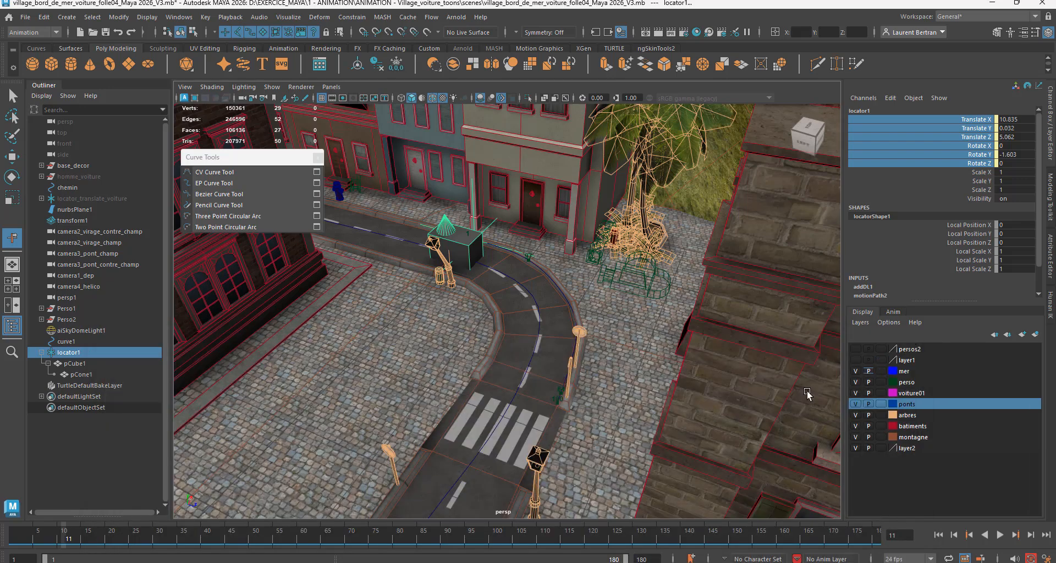
# Step: Examine the cube and cone at frame 11 from closer viewpoints around the start of the bend
pyautogui.moveTo(516, 370)
pyautogui.keyDown('alt'); pyautogui.mouseDown()
pyautogui.moveTo(495, 370)
pyautogui.moveTo(511, 367)
pyautogui.mouseUp(); pyautogui.keyUp('alt')
pyautogui.keyDown('alt'); pyautogui.moveTo(416, 328); pyautogui.dragTo(654, 359, button='right'); pyautogui.keyUp('alt')
pyautogui.keyDown('alt'); pyautogui.moveTo(513, 323); pyautogui.dragTo(598, 451, button='middle'); pyautogui.keyUp('alt')
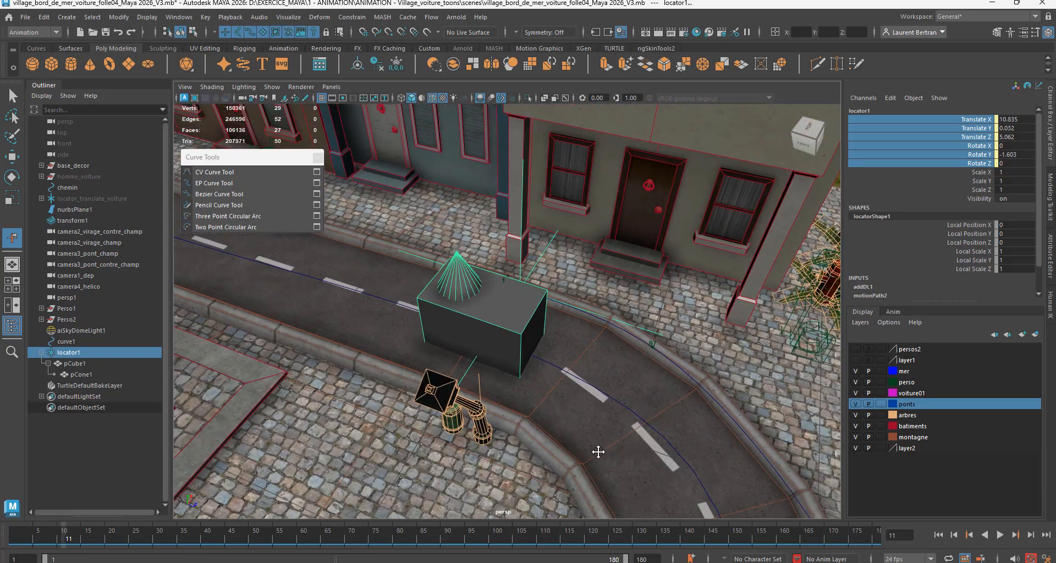
pyautogui.keyDown('alt'); pyautogui.moveTo(597, 450); pyautogui.dragTo(543, 425); pyautogui.keyUp('alt')
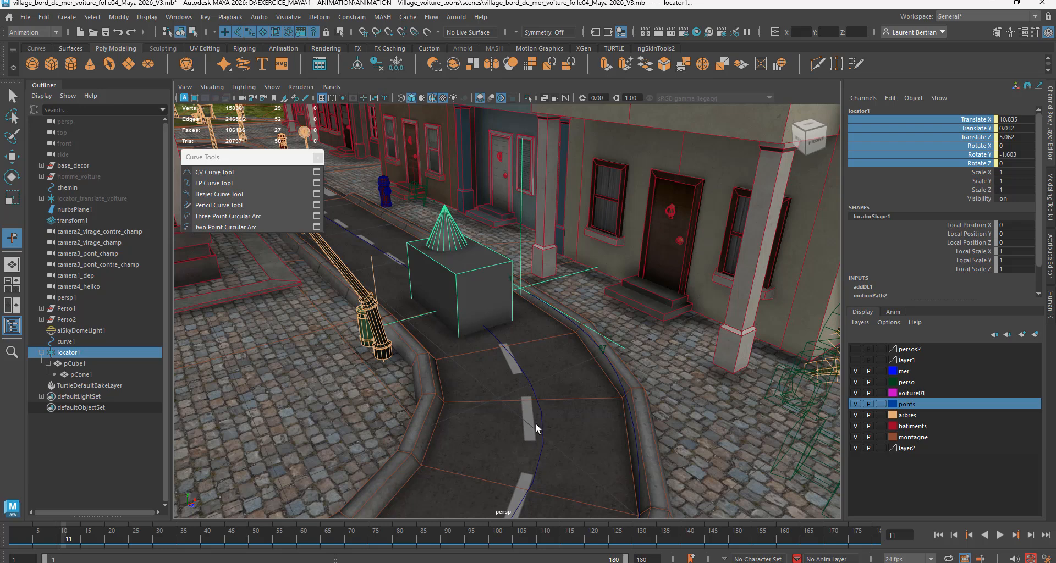
pyautogui.keyDown('alt'); pyautogui.moveTo(532, 421); pyautogui.dragTo(498, 423); pyautogui.keyUp('alt')
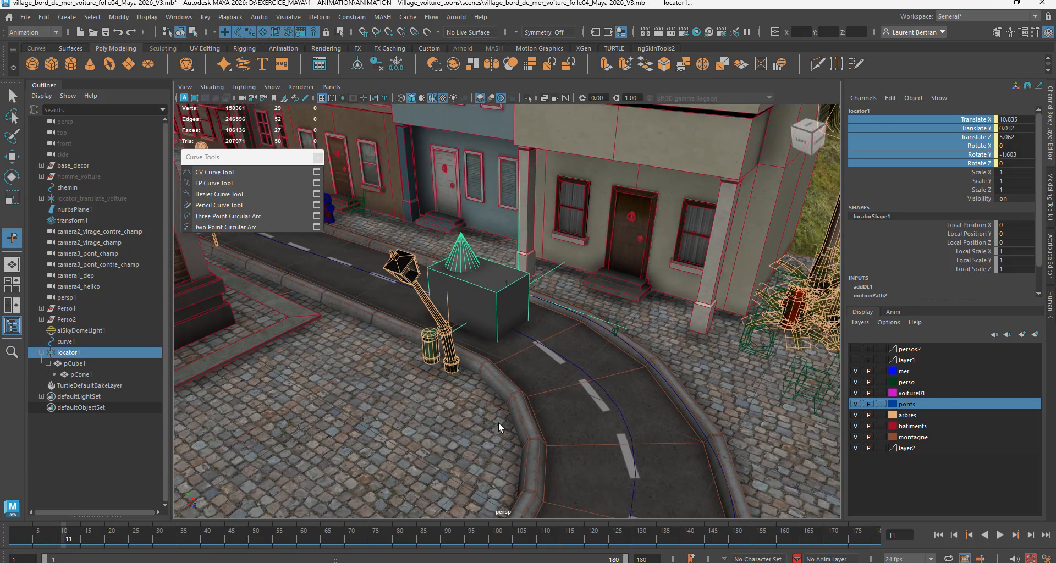